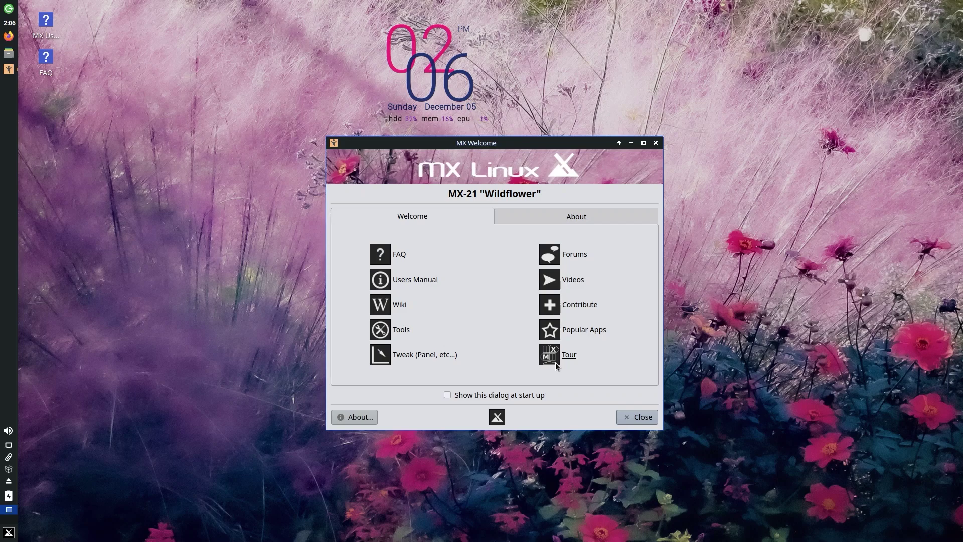
Launch MX Tour from MX Welcome, landing on its Intro page.
{"action": "left_click", "coordinate": [555, 362]}
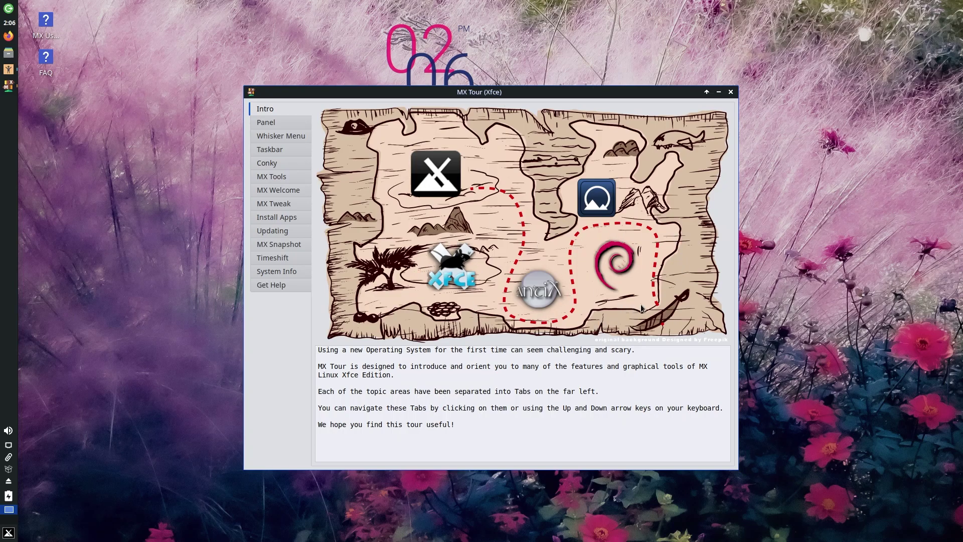
Show the Panel tour page, then open and cancel the panel's log-out options.
{"action": "left_click", "coordinate": [262, 128]}
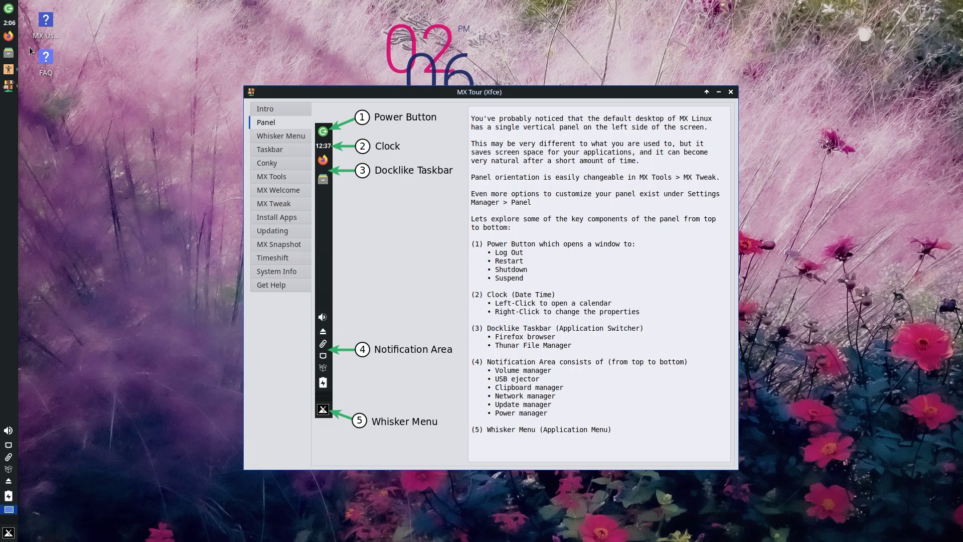
{"action": "left_click", "coordinate": [8, 10]}
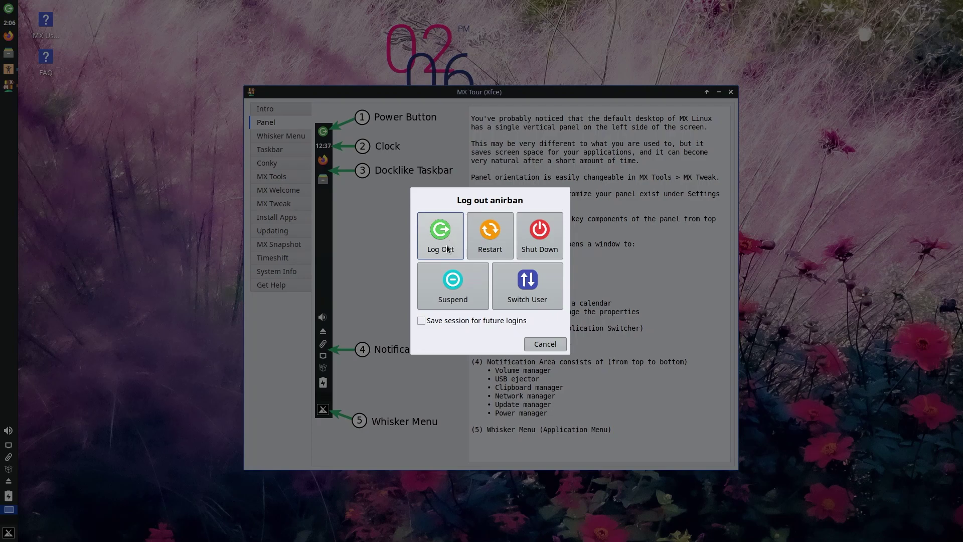
{"action": "left_click", "coordinate": [544, 344]}
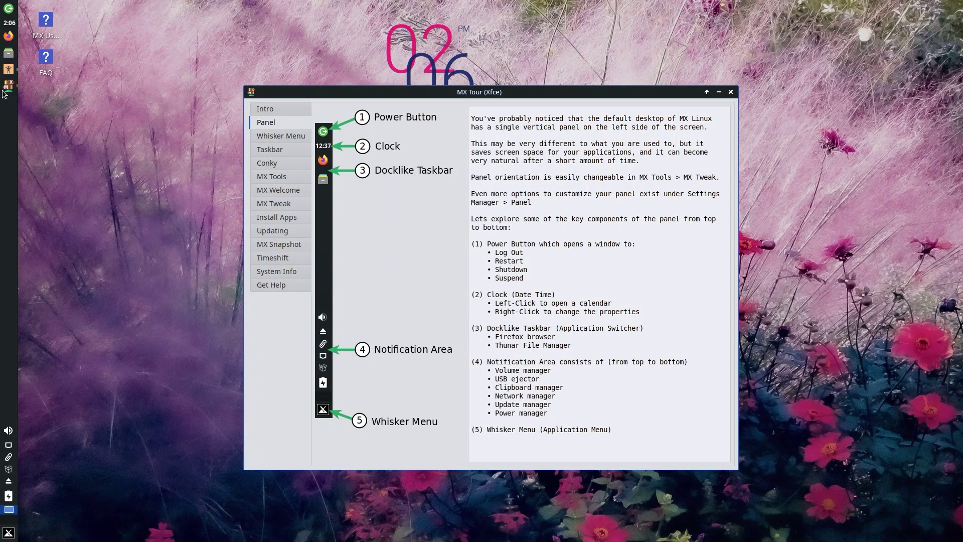
Open the Clipman clipboard manager menu on the panel and close it.
{"action": "mouse_move", "coordinate": [15, 68]}
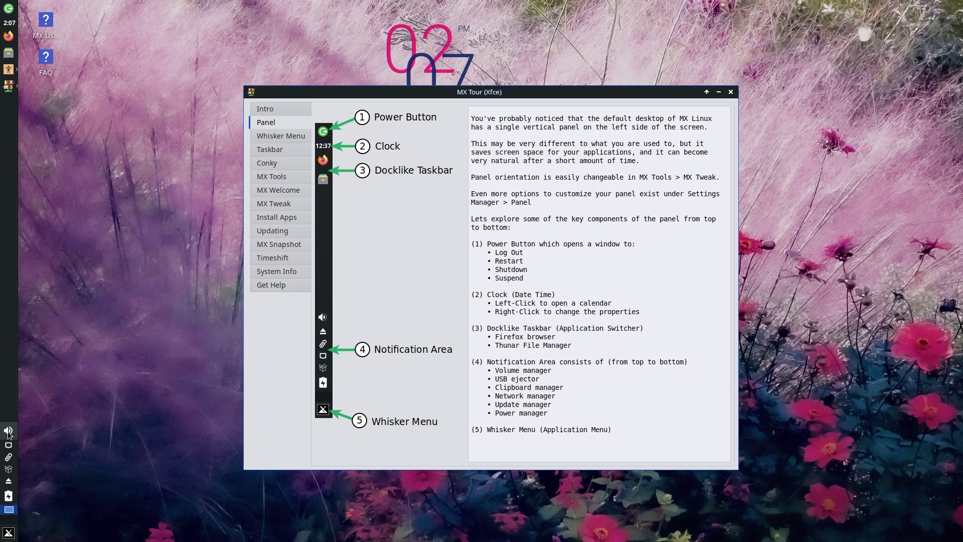
{"action": "left_click", "coordinate": [8, 457]}
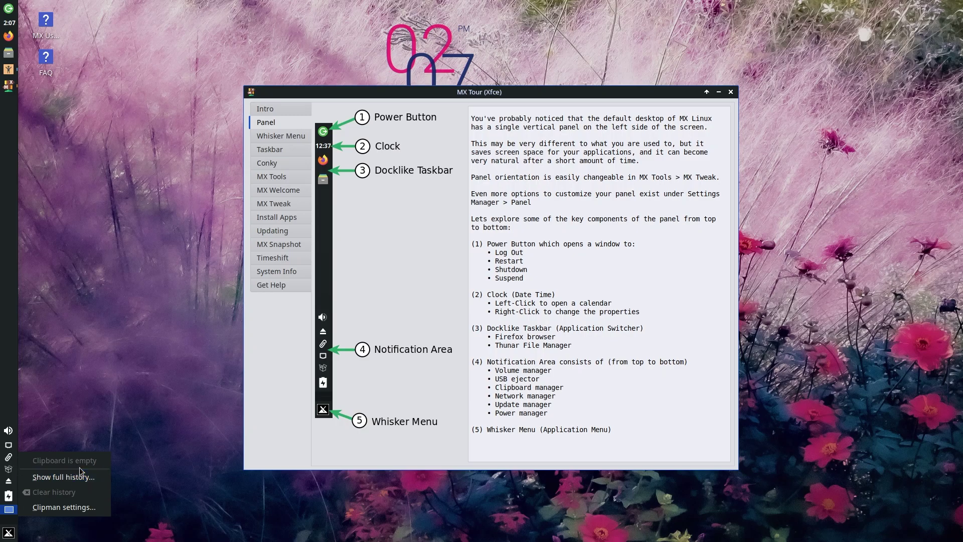
{"action": "left_click", "coordinate": [87, 434]}
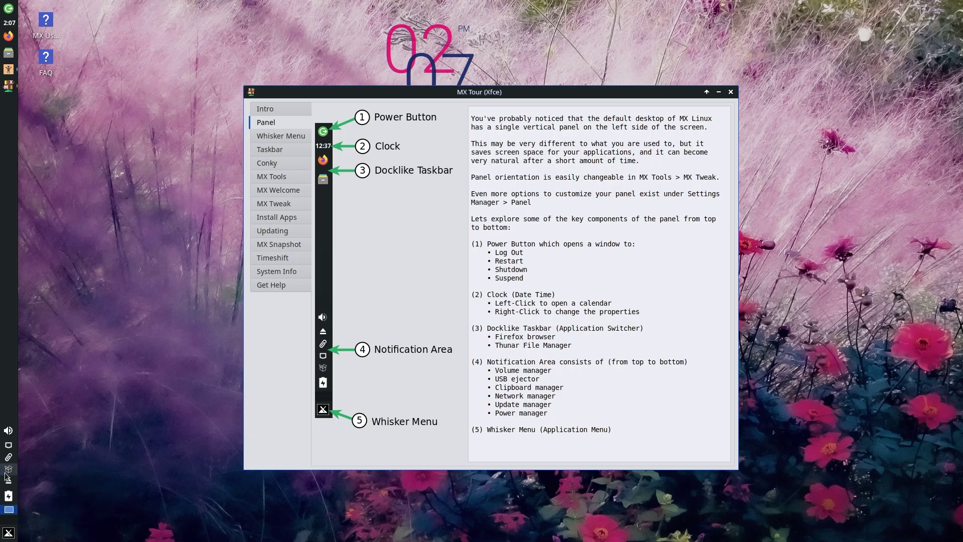
Toggle the panel's Show Desktop button on and off several times.
{"action": "mouse_move", "coordinate": [6, 474]}
{"action": "left_click", "coordinate": [10, 523]}
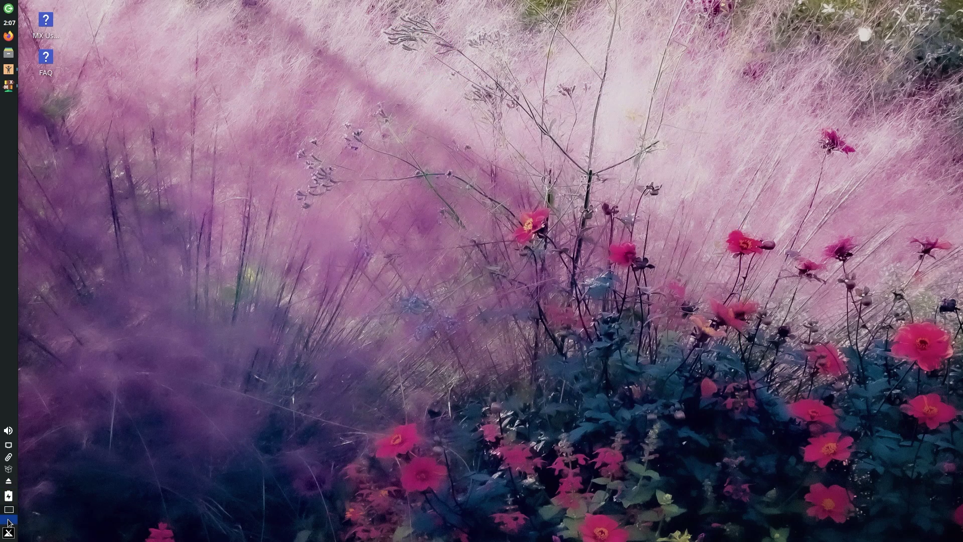
{"action": "left_click", "coordinate": [12, 522]}
{"action": "left_click", "coordinate": [12, 522]}
{"action": "left_click", "coordinate": [13, 522]}
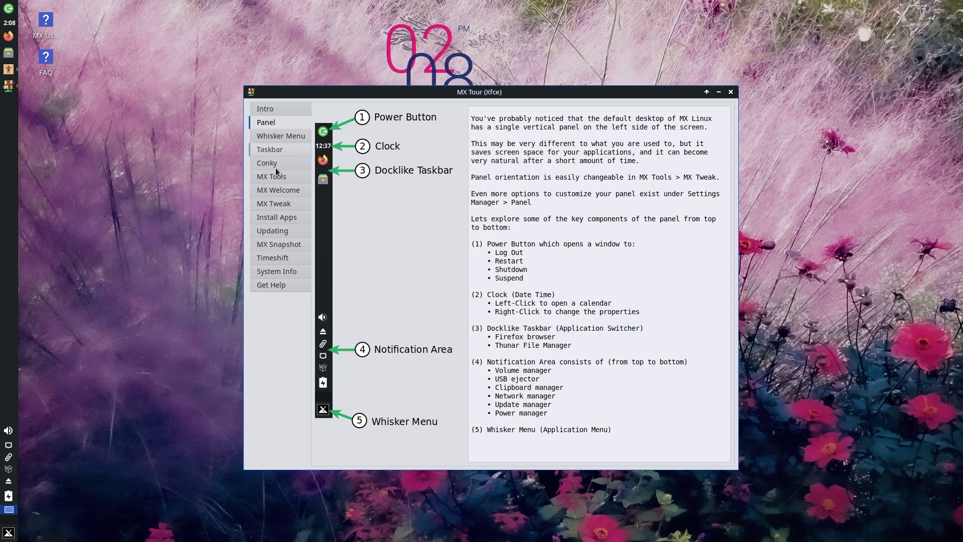
Show the Whisker Menu tour page and open the applications menu, dragging its corner larger.
{"action": "left_click", "coordinate": [268, 139]}
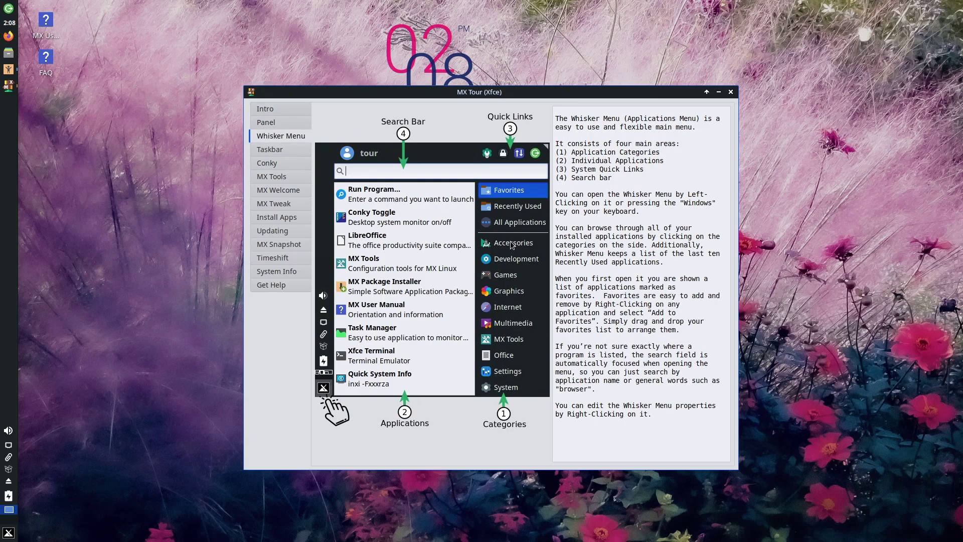
{"action": "left_click", "coordinate": [8, 534]}
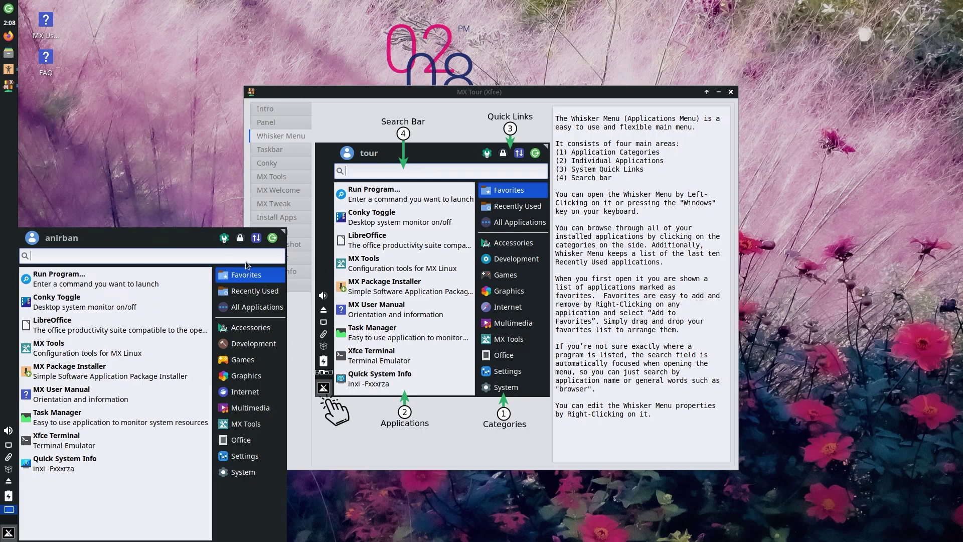
{"action": "left_click_drag", "start_coordinate": [282, 231], "coordinate": [310, 224]}
Switch the menu between Recently Used, Favourites and All Applications views.
{"action": "left_click", "coordinate": [286, 283]}
{"action": "left_click", "coordinate": [277, 267]}
{"action": "left_click", "coordinate": [286, 284]}
{"action": "left_click", "coordinate": [288, 301]}
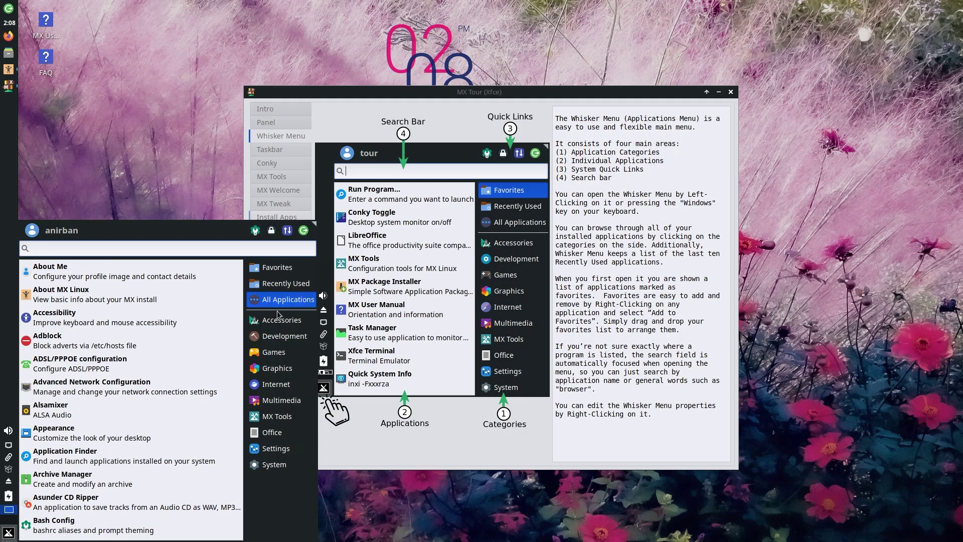
Browse each category from Accessories through System, then close the menu.
{"action": "left_click", "coordinate": [280, 321]}
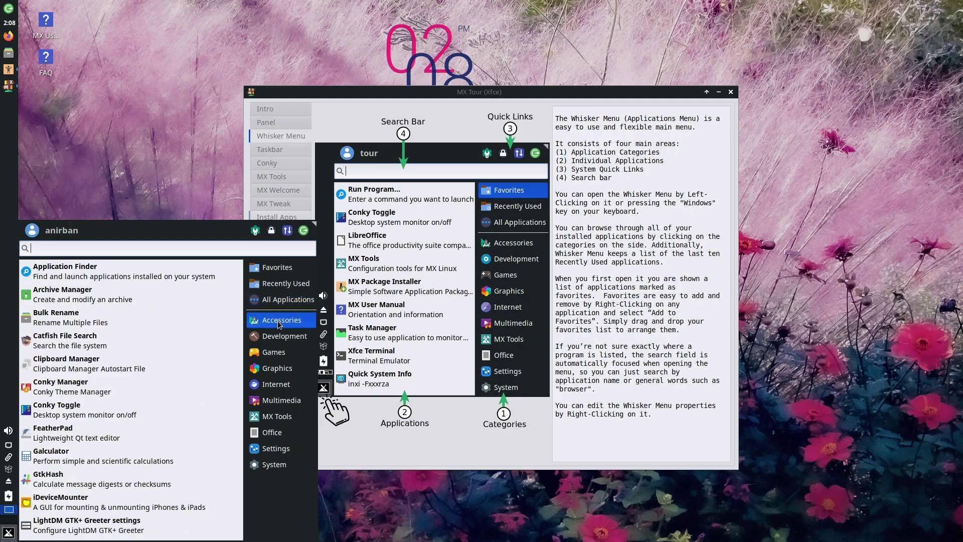
{"action": "left_click", "coordinate": [281, 337]}
{"action": "left_click", "coordinate": [280, 353]}
{"action": "left_click", "coordinate": [279, 368]}
{"action": "left_click", "coordinate": [277, 383]}
{"action": "left_click", "coordinate": [274, 399]}
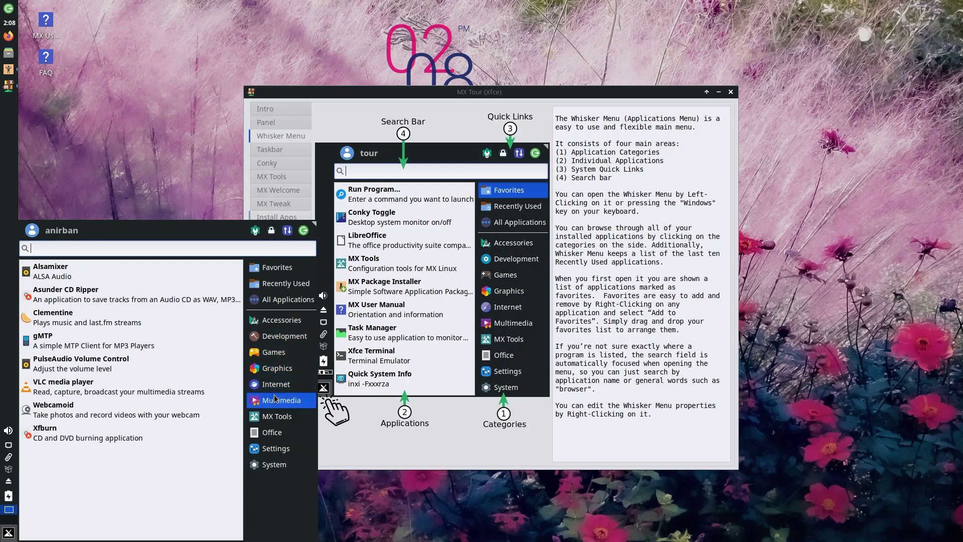
{"action": "left_click", "coordinate": [277, 416]}
{"action": "left_click", "coordinate": [279, 432]}
{"action": "left_click", "coordinate": [280, 450]}
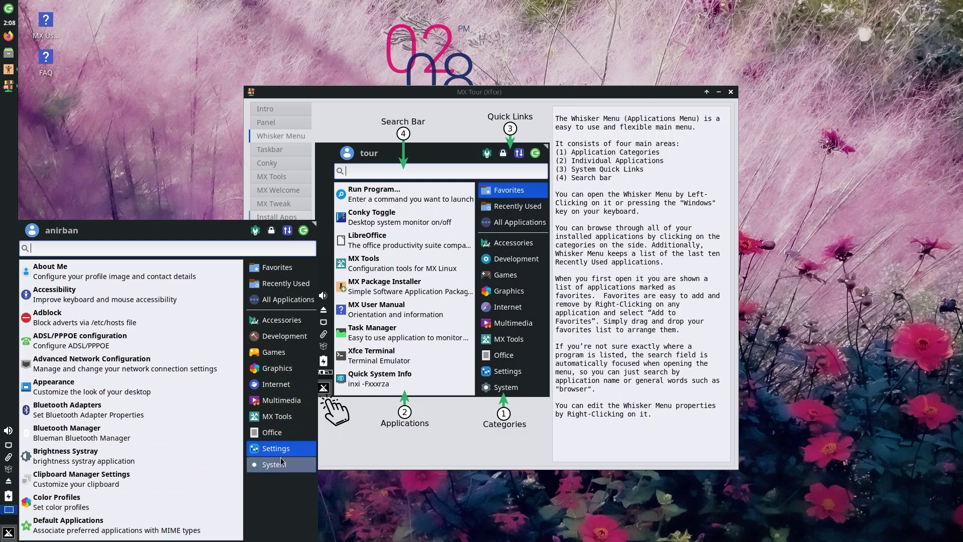
{"action": "left_click", "coordinate": [281, 462]}
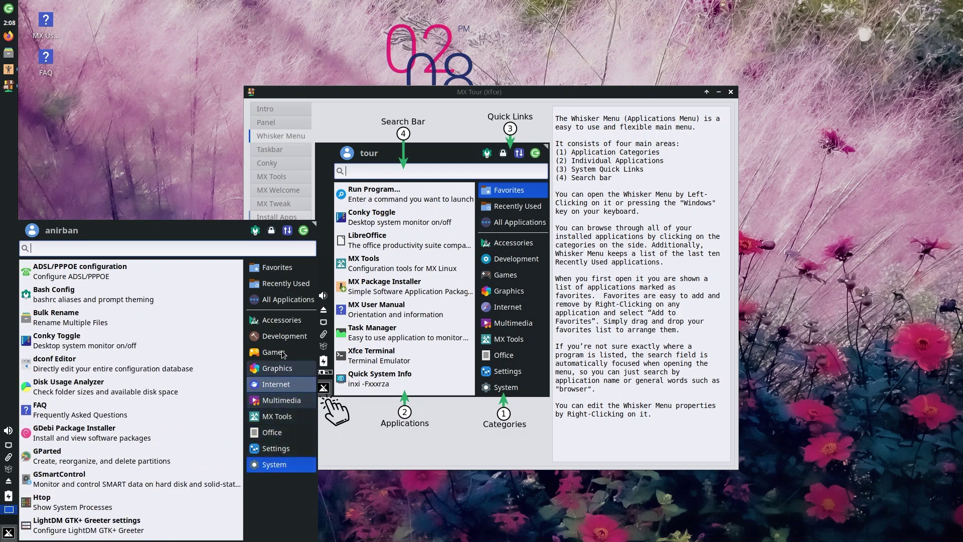
{"action": "left_click", "coordinate": [273, 319]}
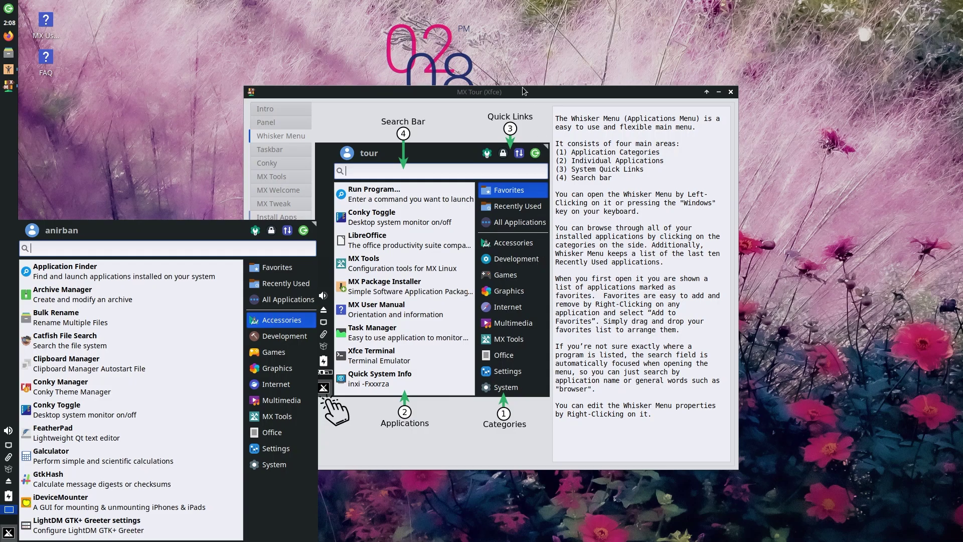
{"action": "left_click", "coordinate": [498, 91]}
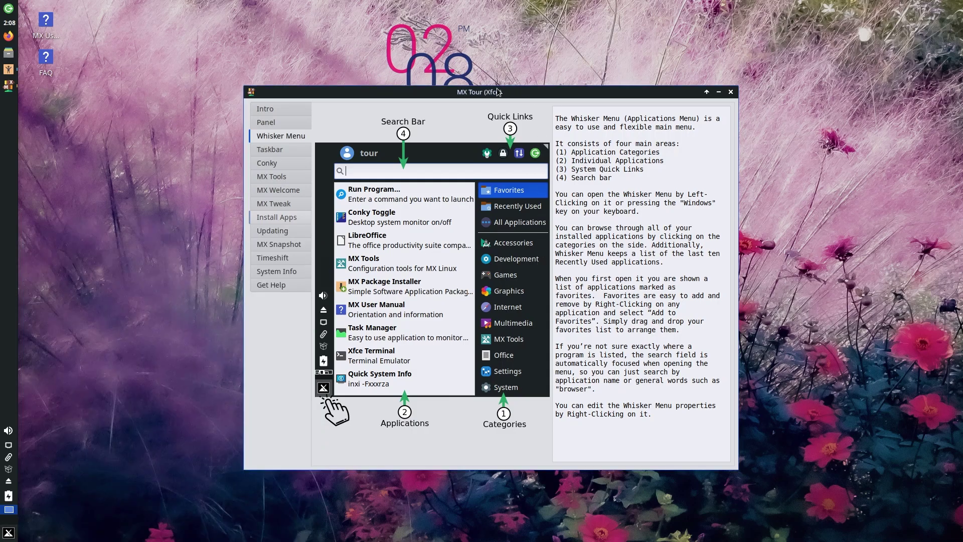
Show the Taskbar tour page and set the panel separator's style to Transparent.
{"action": "left_click", "coordinate": [271, 152]}
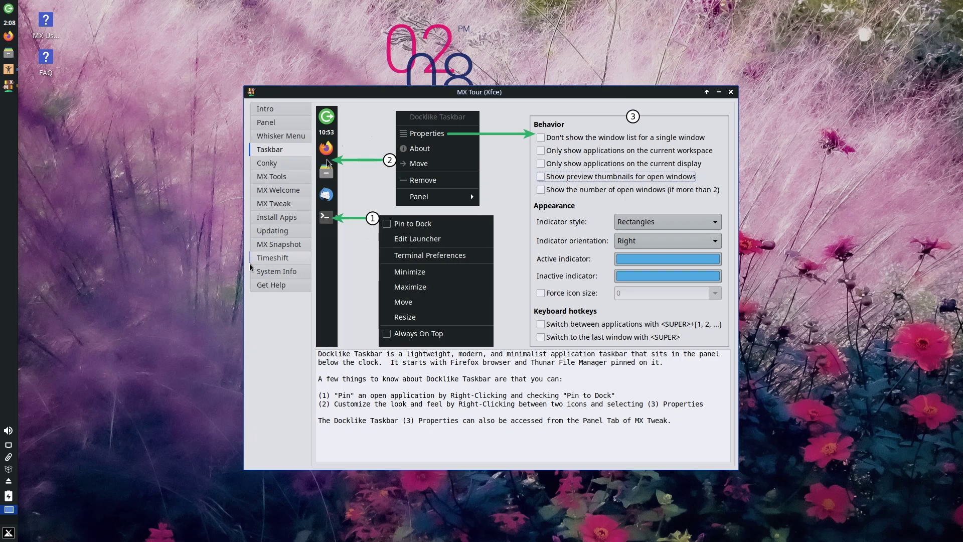
{"action": "right_click", "coordinate": [9, 181]}
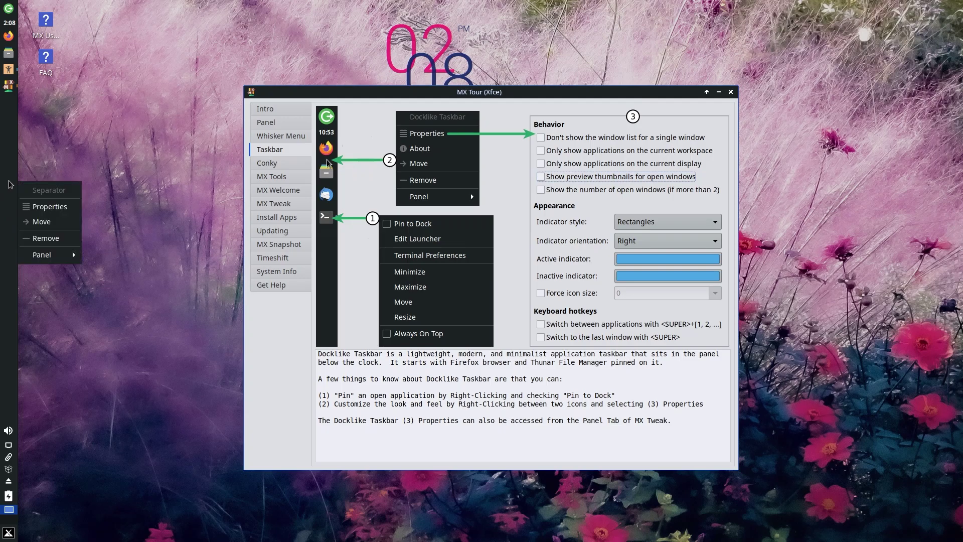
{"action": "left_click", "coordinate": [29, 212]}
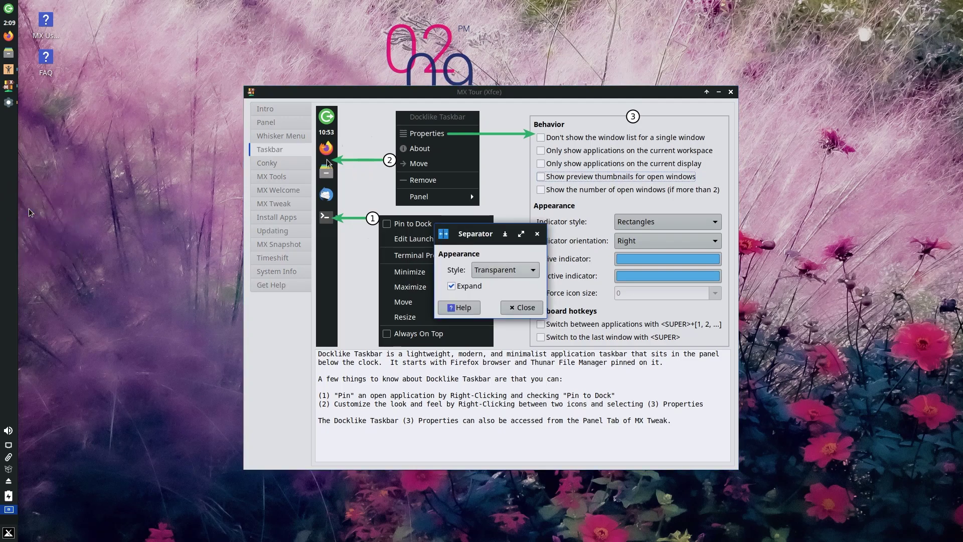
{"action": "left_click", "coordinate": [506, 271]}
{"action": "left_click", "coordinate": [506, 274]}
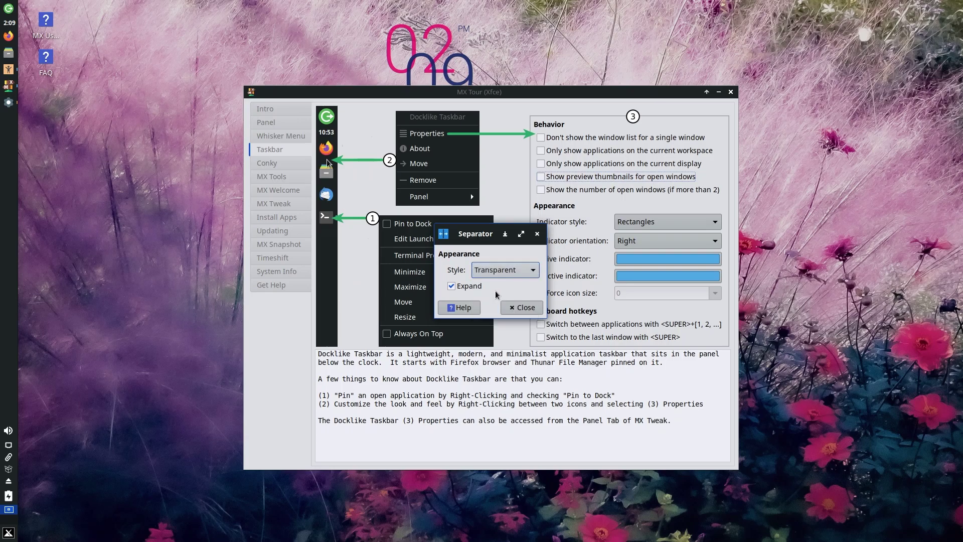
{"action": "left_click", "coordinate": [537, 233]}
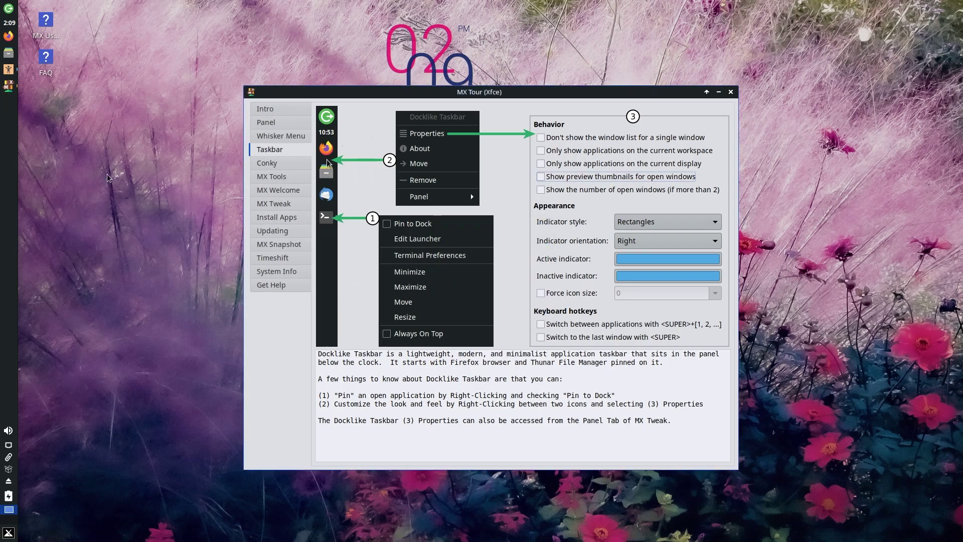
{"action": "right_click", "coordinate": [7, 136]}
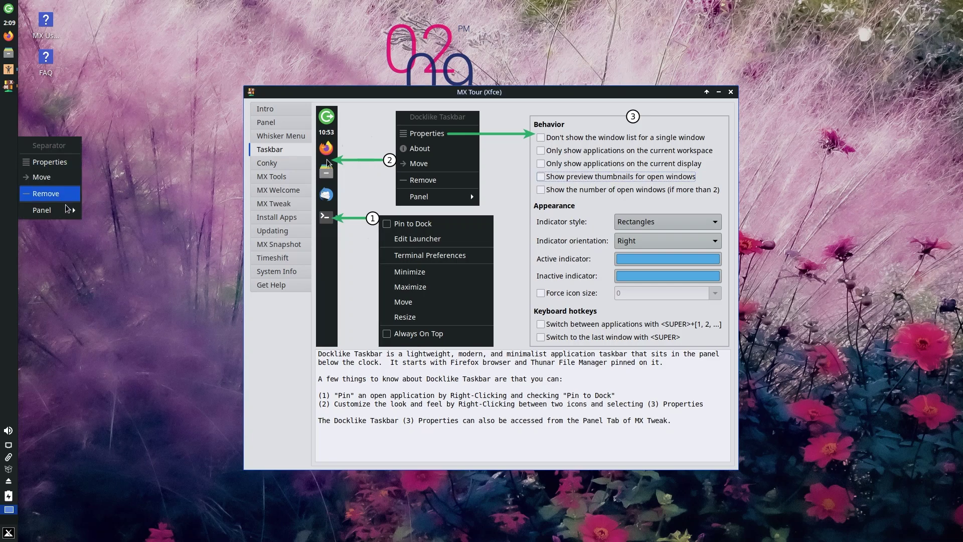
Open Panel Preferences and try Panel 1 as a top horizontal bar, then back on the left.
{"action": "mouse_move", "coordinate": [72, 214]}
{"action": "left_click", "coordinate": [129, 225]}
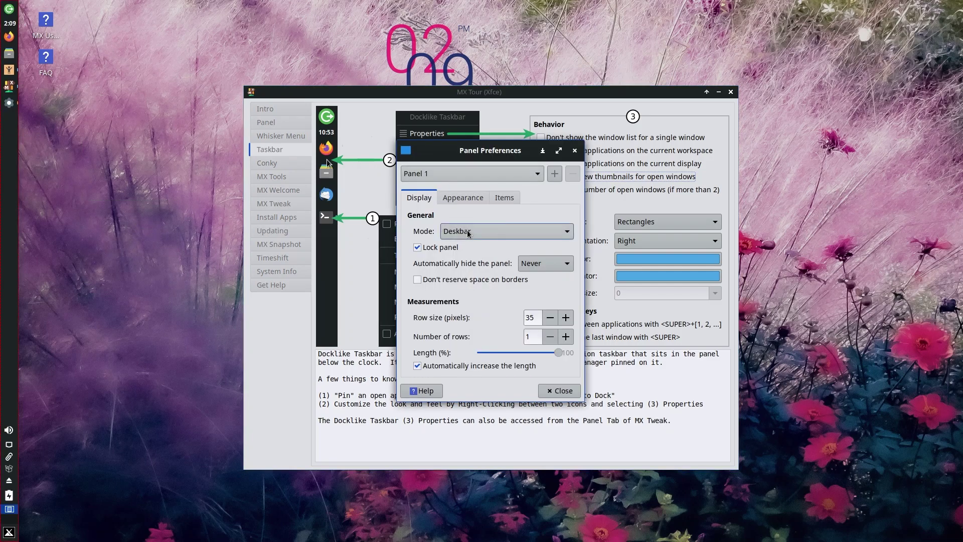
{"action": "left_click", "coordinate": [477, 233]}
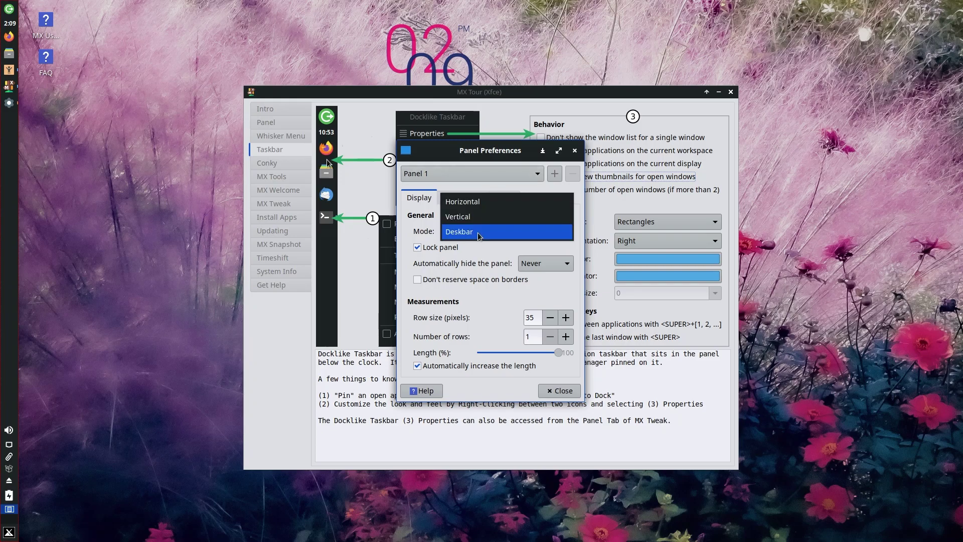
{"action": "left_click", "coordinate": [471, 205]}
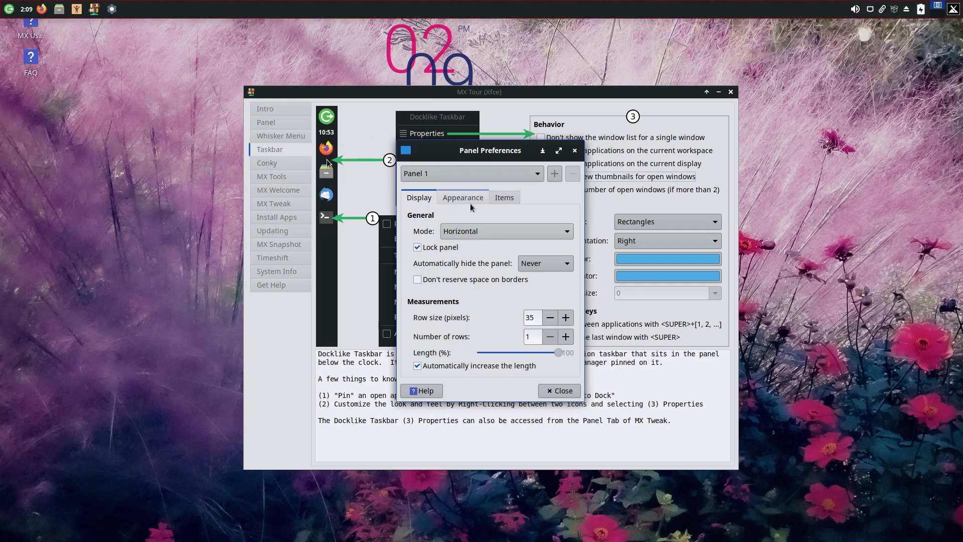
{"action": "left_click", "coordinate": [482, 228]}
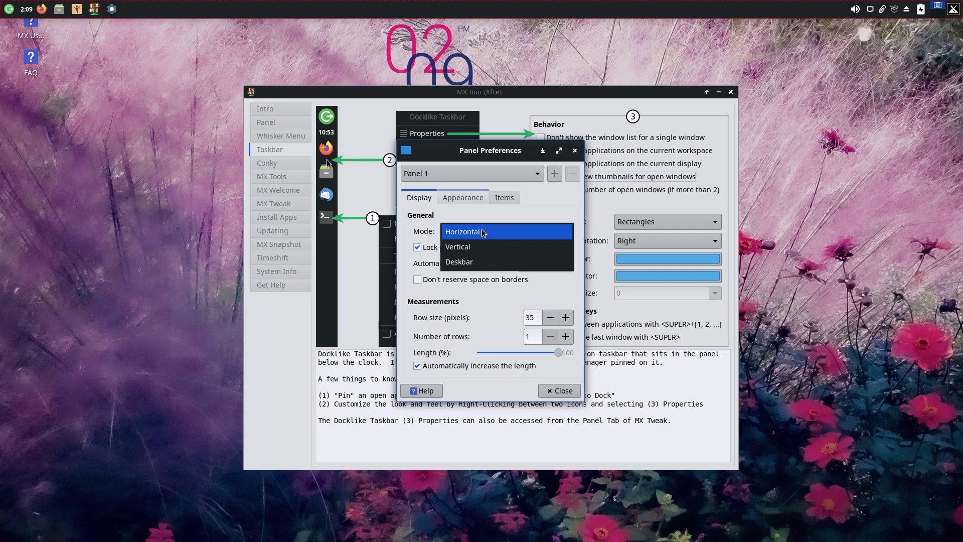
{"action": "left_click", "coordinate": [466, 246]}
Switch Panel 1 between Deskbar and Vertical modes, finishing in Deskbar mode.
{"action": "left_click", "coordinate": [466, 234]}
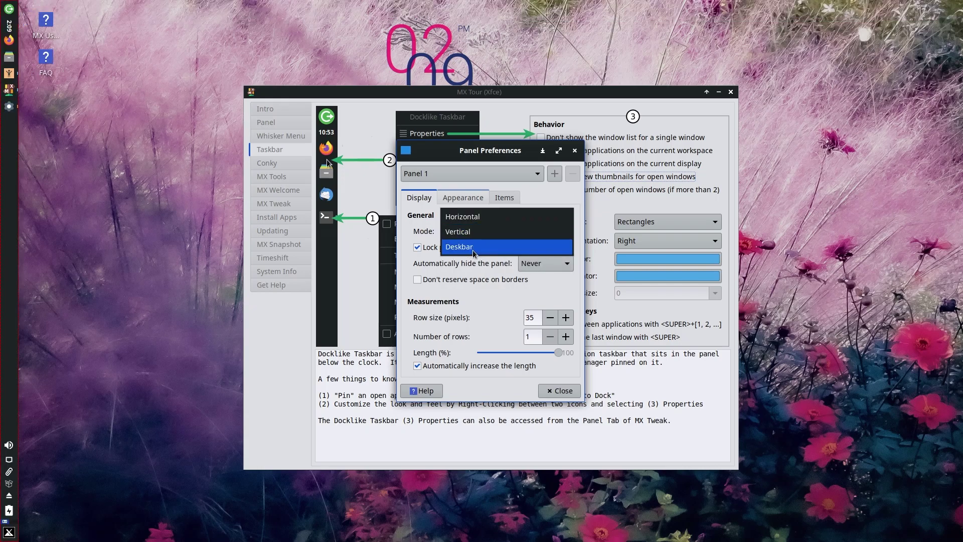
{"action": "left_click", "coordinate": [473, 252]}
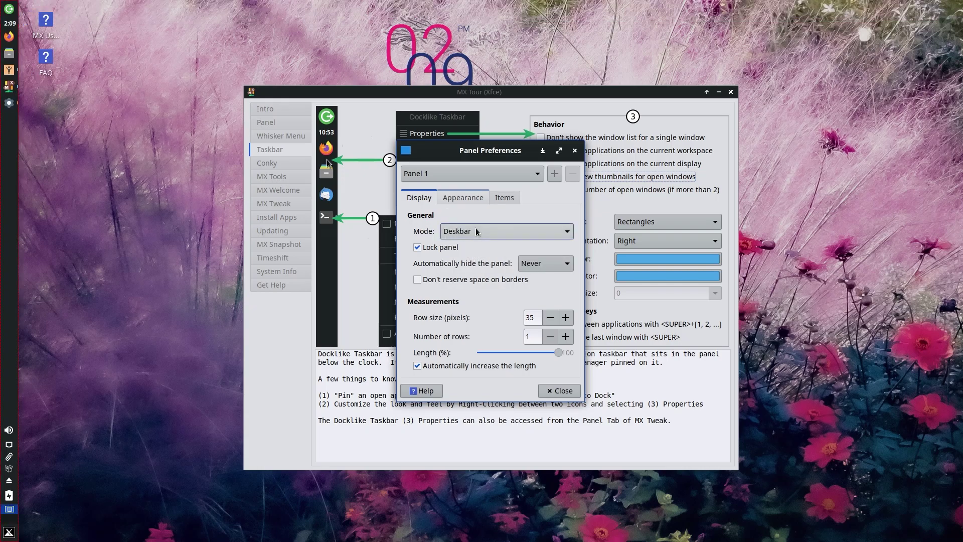
{"action": "left_click", "coordinate": [478, 231]}
{"action": "left_click", "coordinate": [463, 221]}
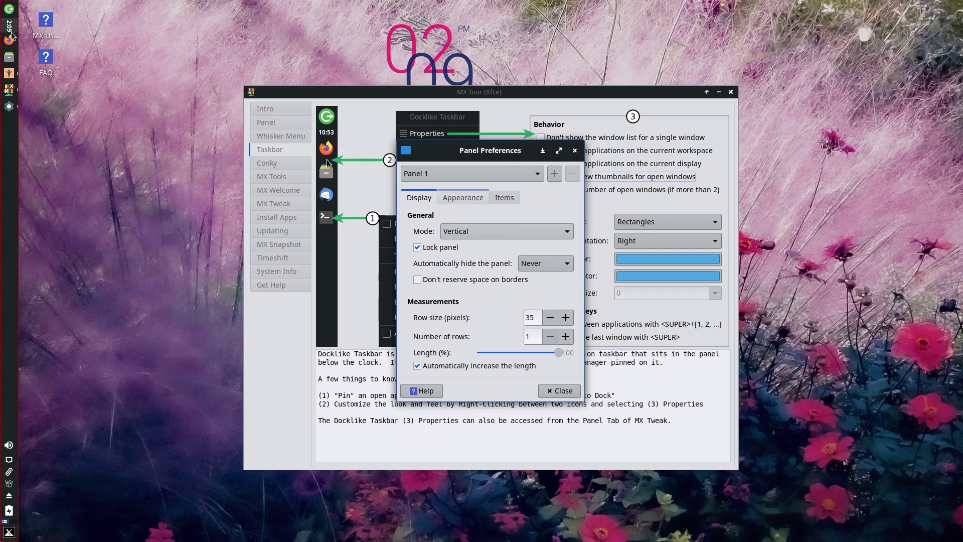
{"action": "mouse_move", "coordinate": [9, 30]}
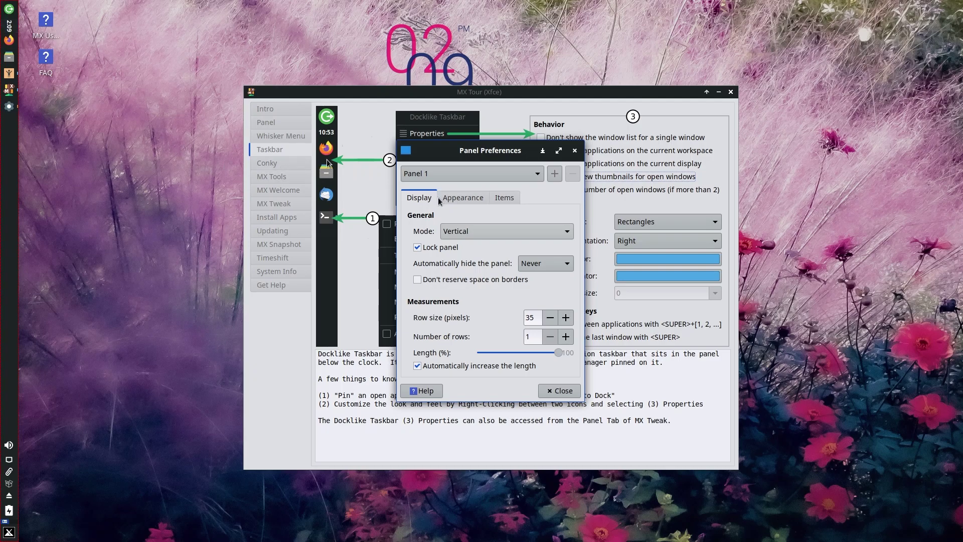
{"action": "left_click", "coordinate": [464, 231]}
{"action": "left_click", "coordinate": [458, 246]}
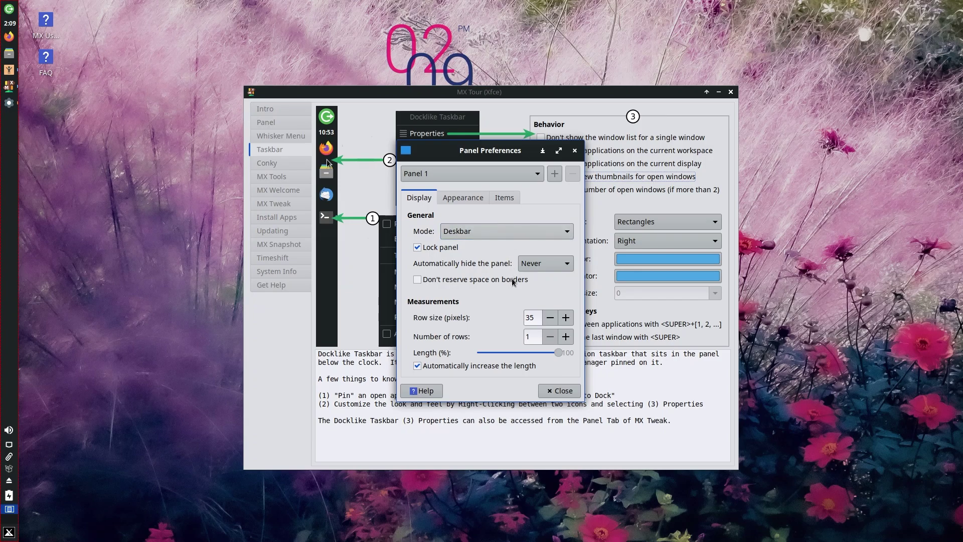
On the Appearance tab, turn the panel's Dark mode on and back off.
{"action": "left_click", "coordinate": [467, 197]}
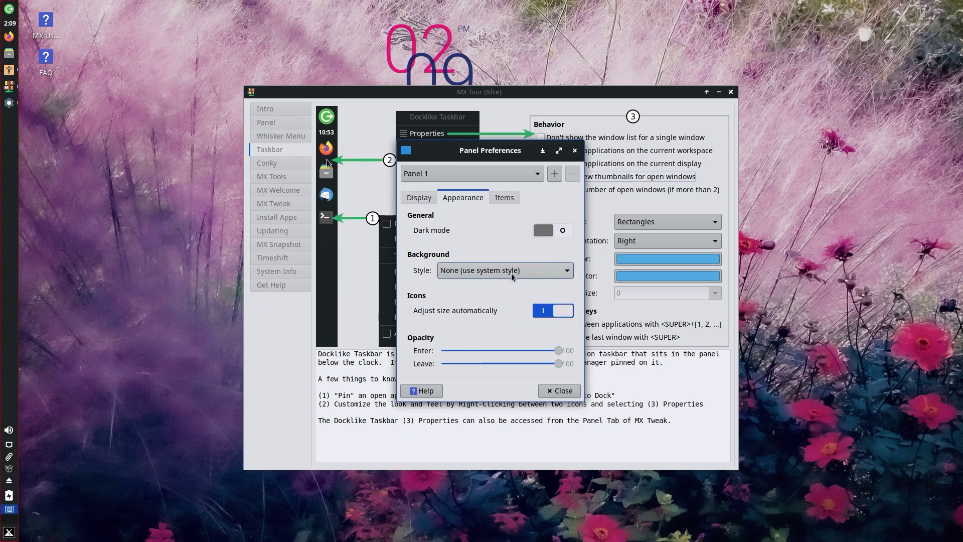
{"action": "left_click", "coordinate": [562, 232]}
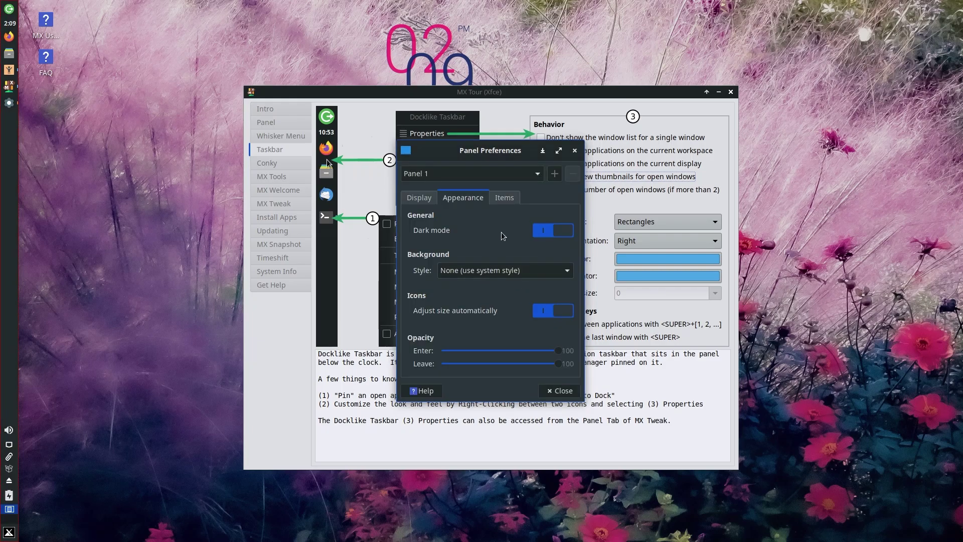
{"action": "left_click", "coordinate": [550, 232]}
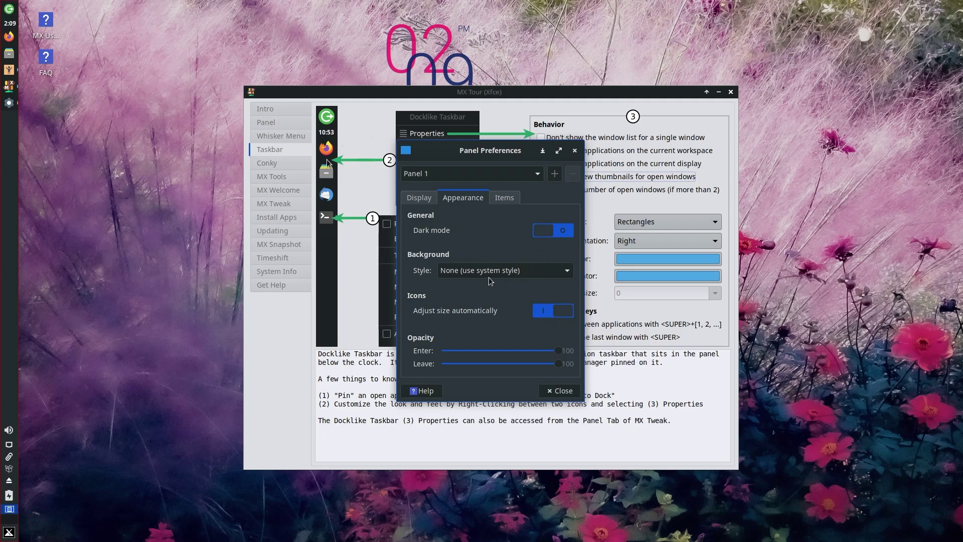
In Items, open the Power Manager Plugin settings and keep its label set to None.
{"action": "left_click", "coordinate": [504, 197]}
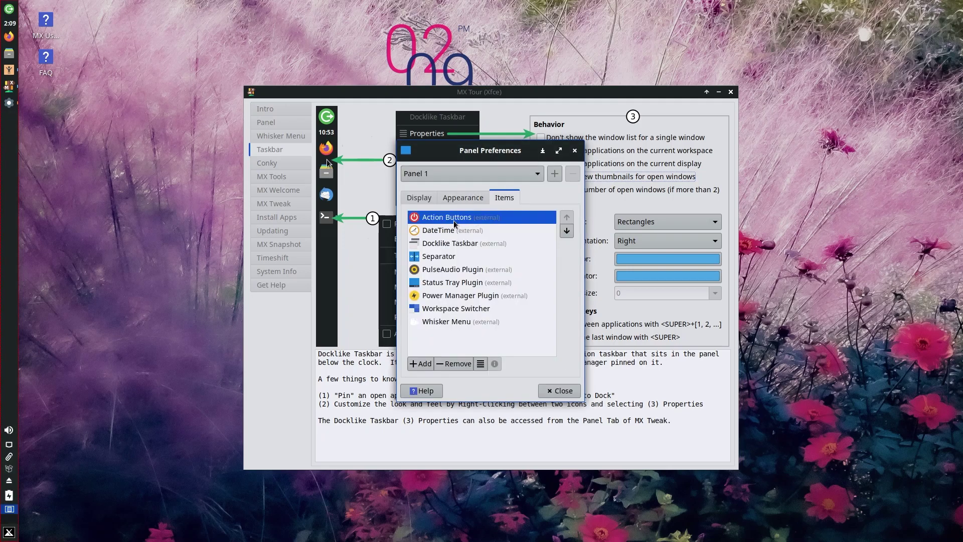
{"action": "left_click", "coordinate": [450, 271]}
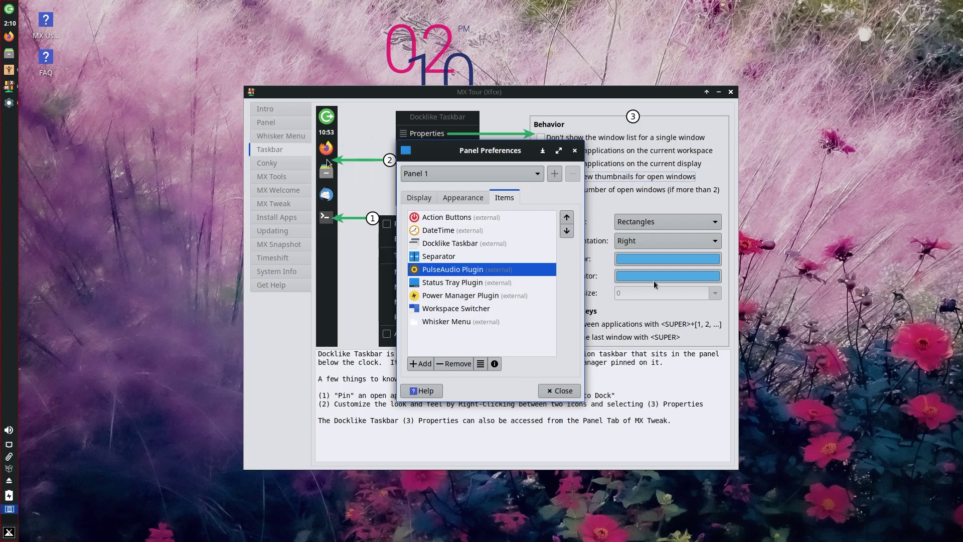
{"action": "left_click", "coordinate": [428, 284]}
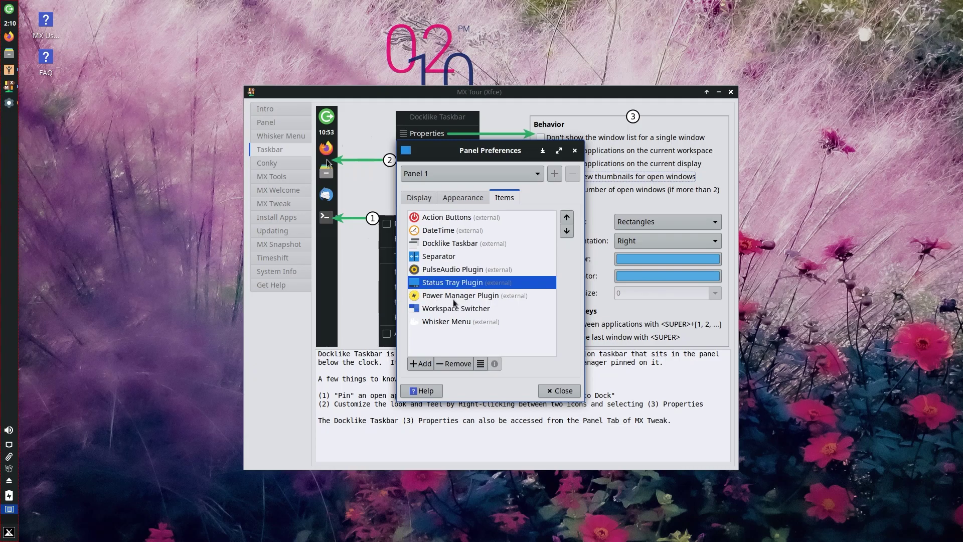
{"action": "double_click", "coordinate": [442, 297]}
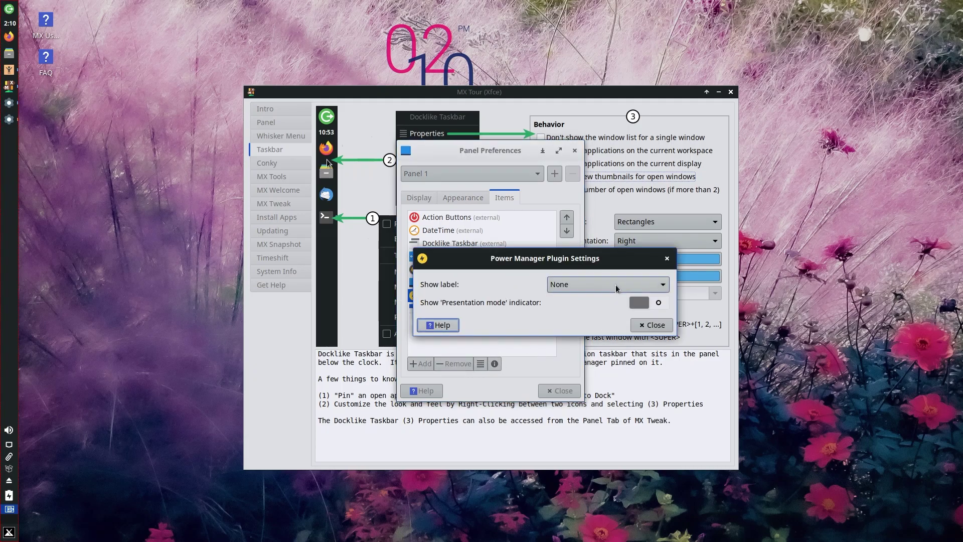
{"action": "left_click", "coordinate": [617, 288]}
{"action": "left_click", "coordinate": [616, 288]}
{"action": "left_click", "coordinate": [666, 258]}
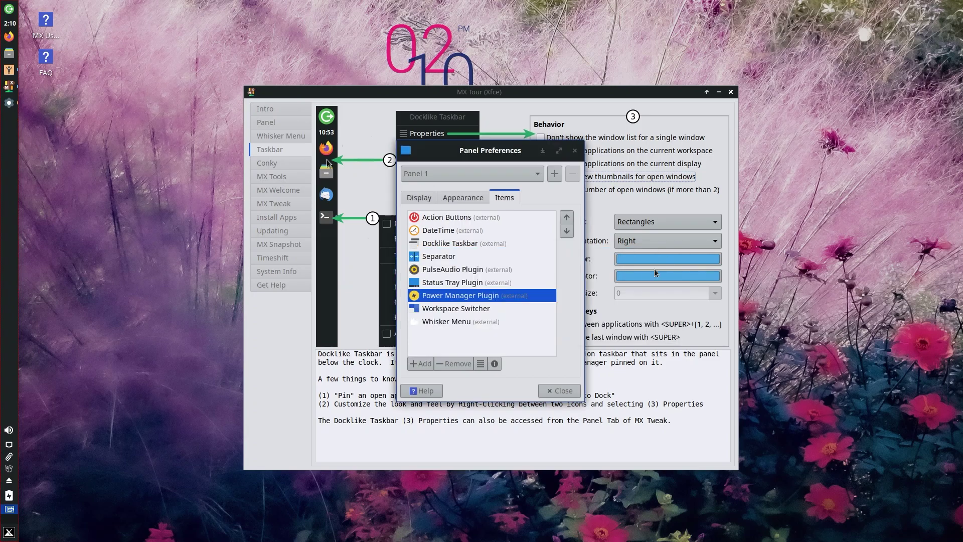
Select the Workspace Switcher and Whisker Menu items, then close Panel Preferences.
{"action": "left_click", "coordinate": [434, 309]}
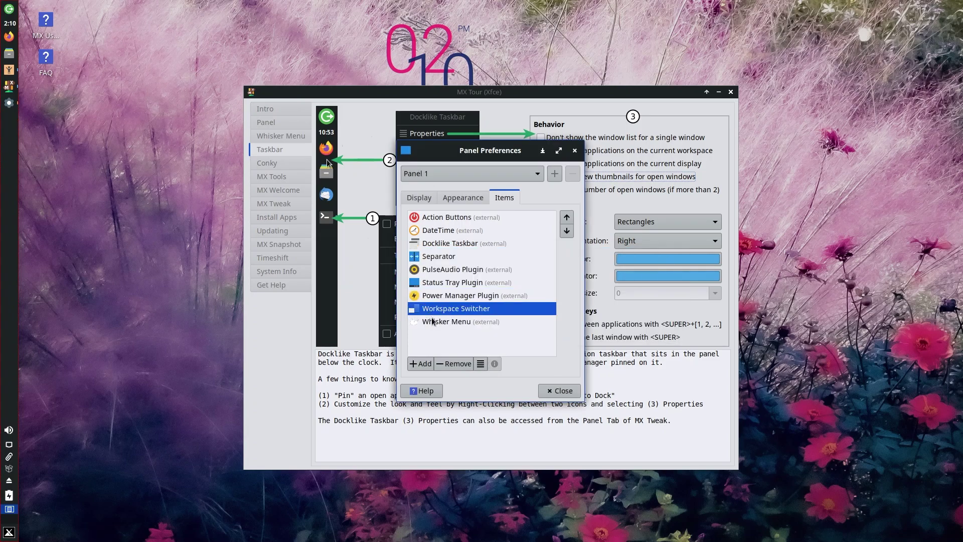
{"action": "scroll", "coordinate": [9, 509], "scroll_direction": "down", "scroll_amount": 1}
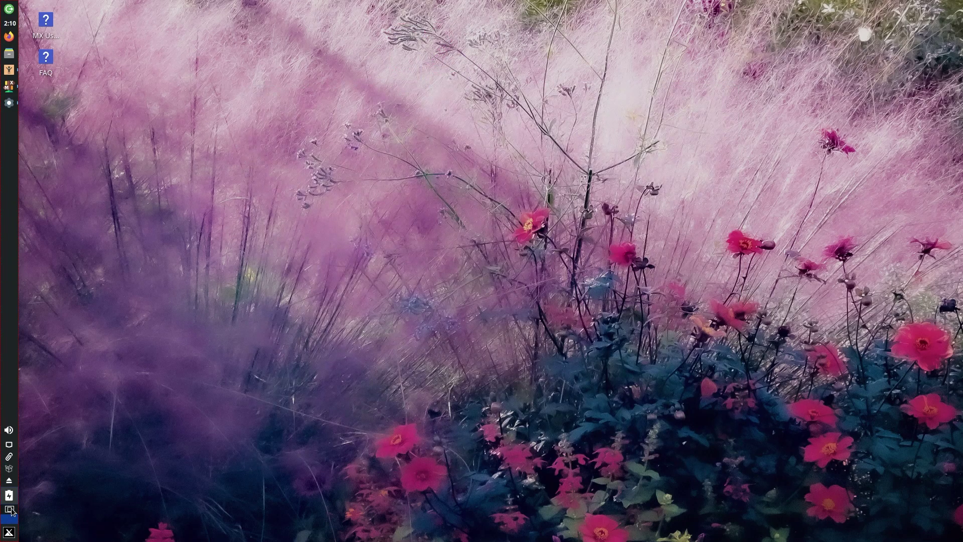
{"action": "scroll", "coordinate": [9, 508], "scroll_direction": "up", "scroll_amount": 1}
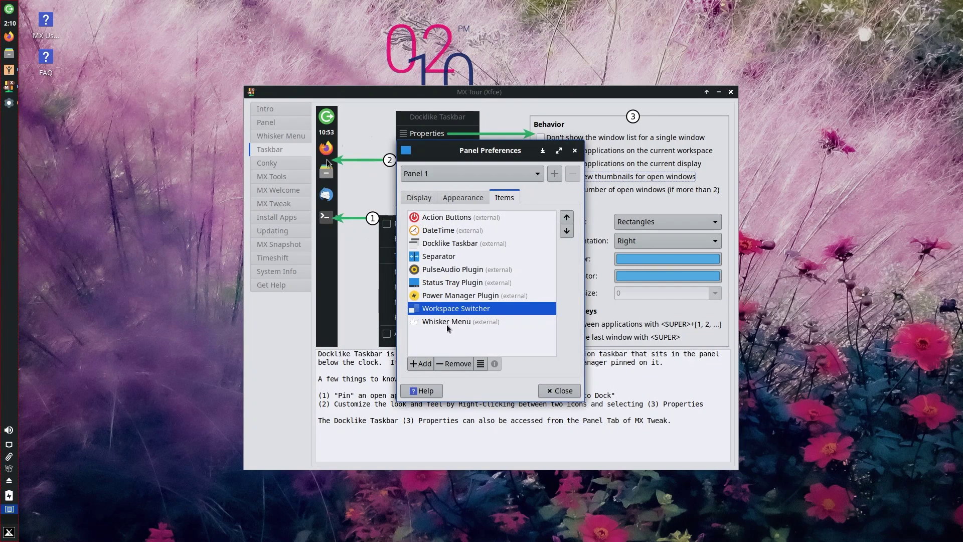
{"action": "left_click", "coordinate": [446, 323]}
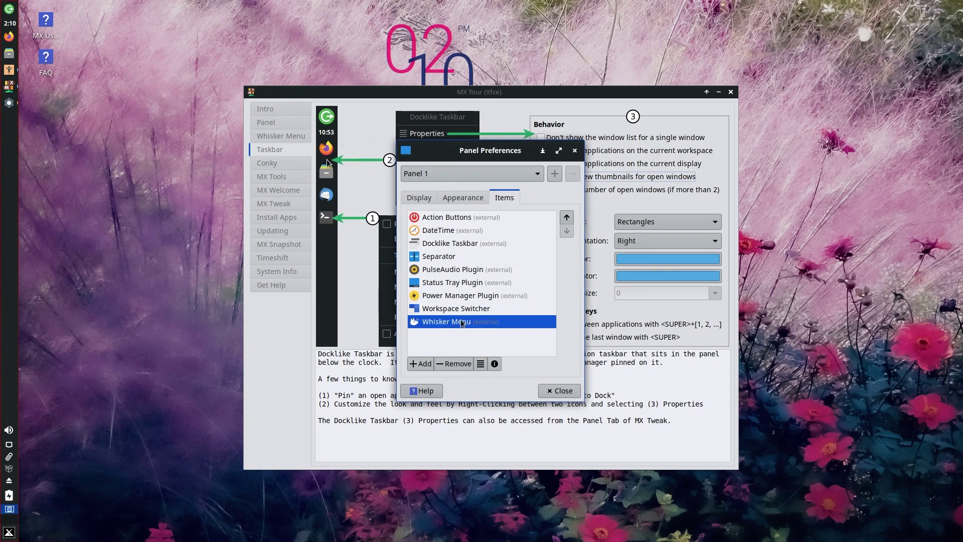
{"action": "left_click", "coordinate": [575, 151]}
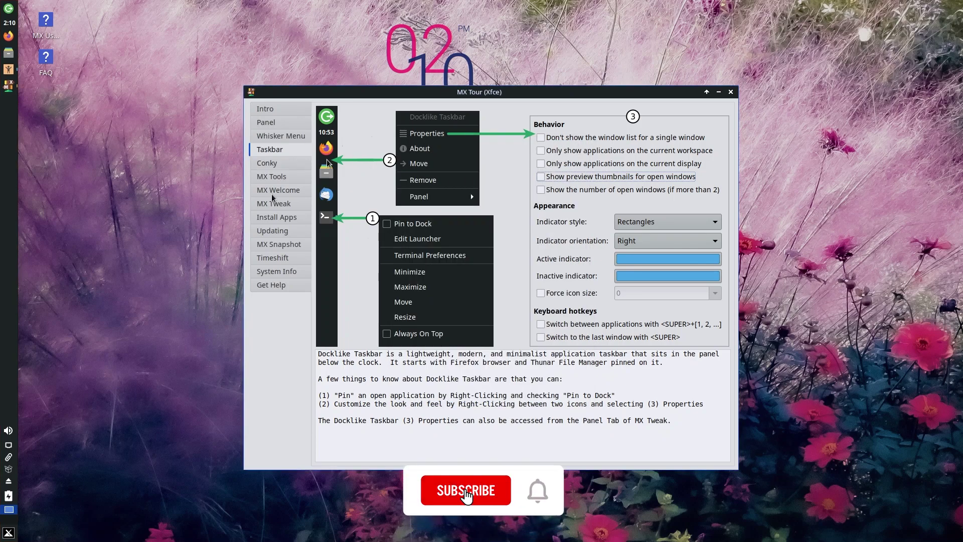
Open the Conky page and drag the tour window down to reveal the desktop clock, then back up.
{"action": "left_click", "coordinate": [288, 166]}
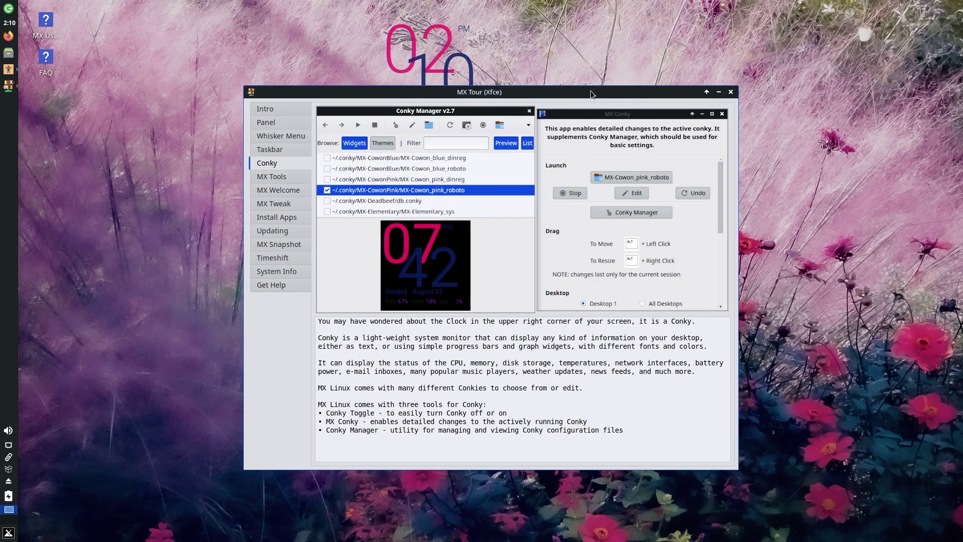
{"action": "left_click_drag", "start_coordinate": [585, 108], "coordinate": [587, 219]}
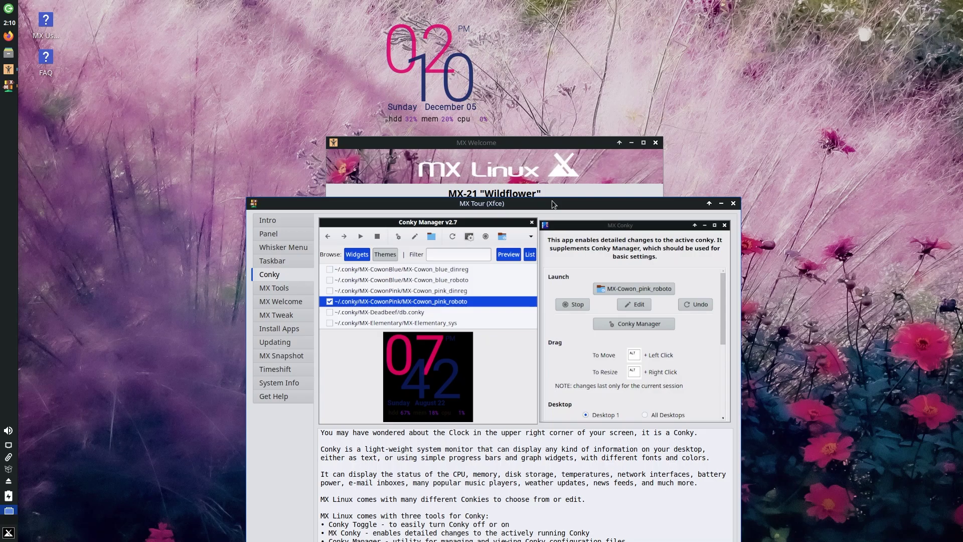
{"action": "left_click_drag", "start_coordinate": [553, 204], "coordinate": [531, 41]}
{"action": "left_click", "coordinate": [249, 126]}
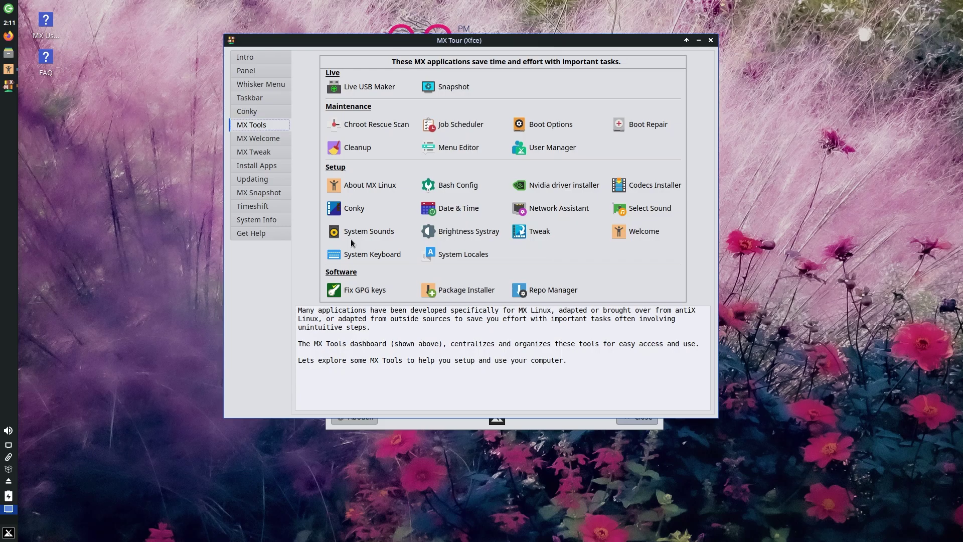
Search 'settings' in the Whisker Menu, launch Settings Manager and nudge its window right.
{"action": "key", "text": "super"}
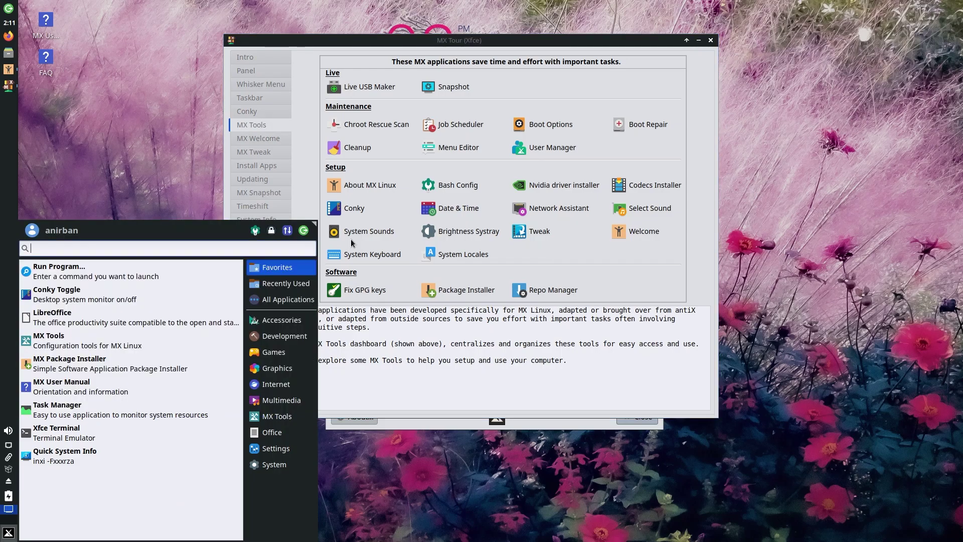
{"action": "type", "text": "settings"}
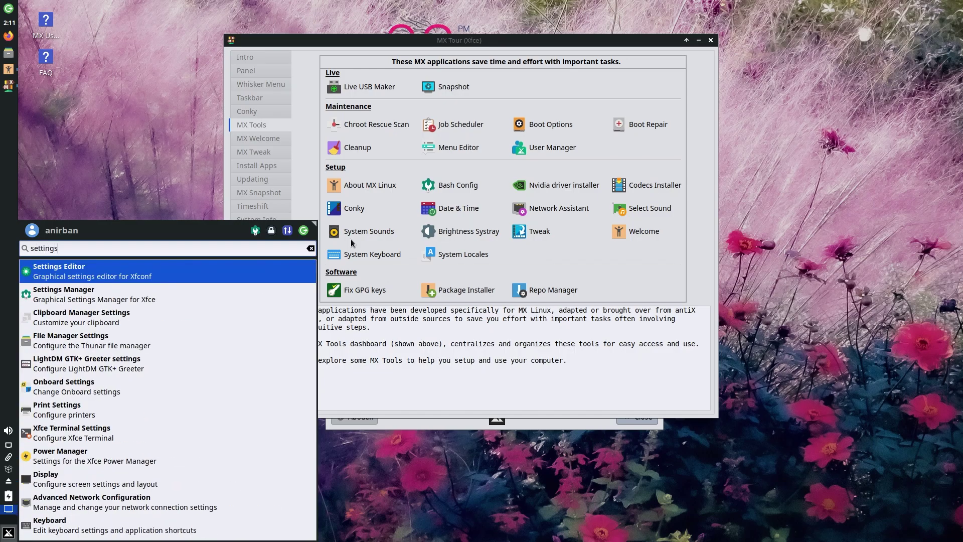
{"action": "key", "text": "Down"}
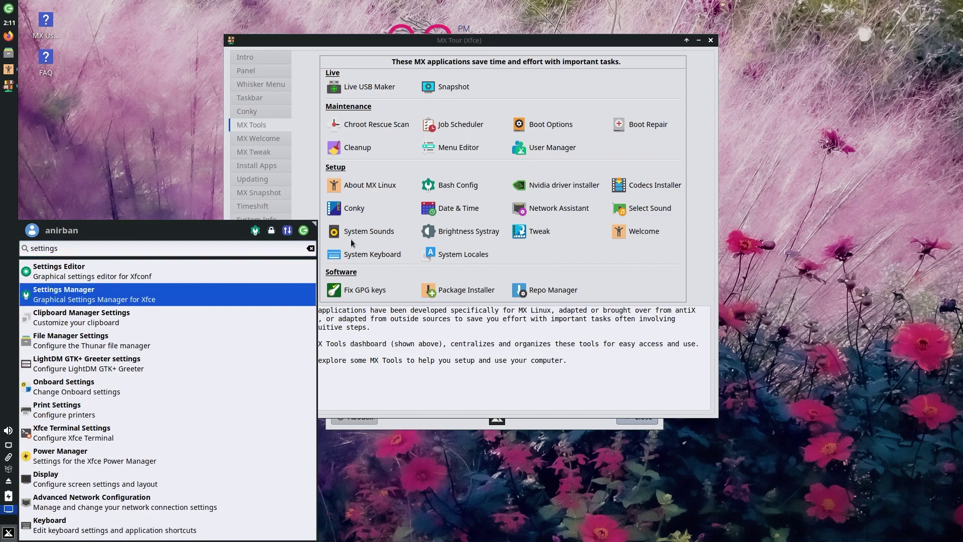
{"action": "key", "text": "Return"}
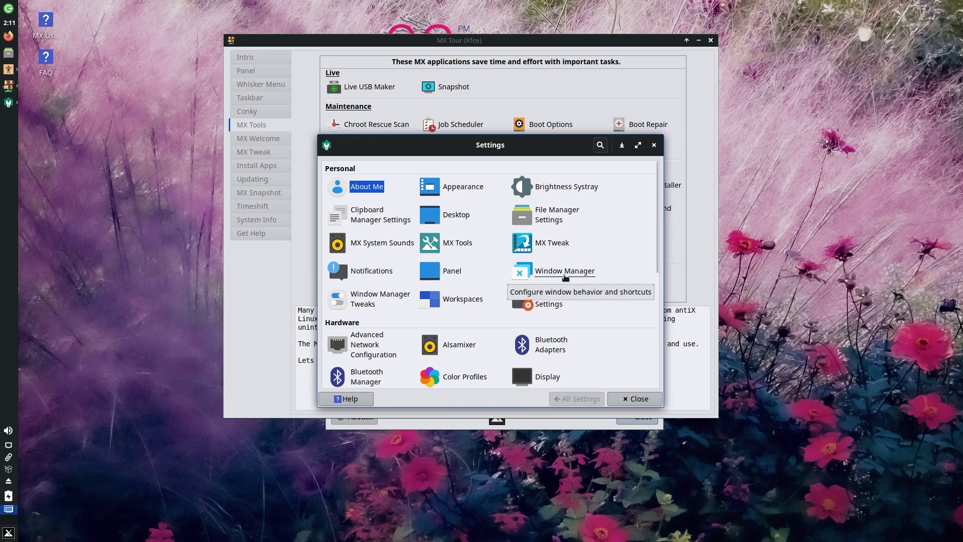
{"action": "left_click_drag", "start_coordinate": [562, 147], "coordinate": [603, 149]}
{"action": "key", "text": "Tab"}
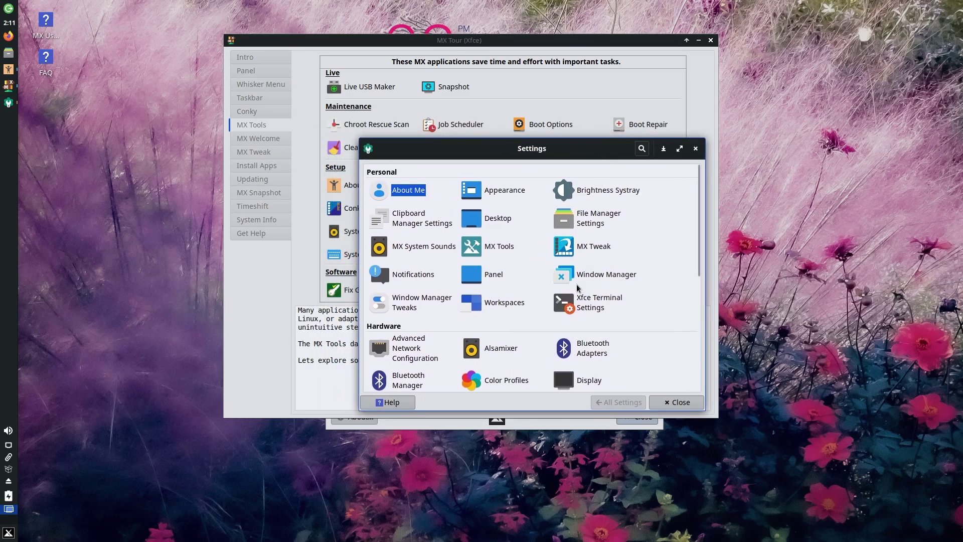
{"action": "scroll", "coordinate": [594, 270], "scroll_direction": "down", "scroll_amount": 5}
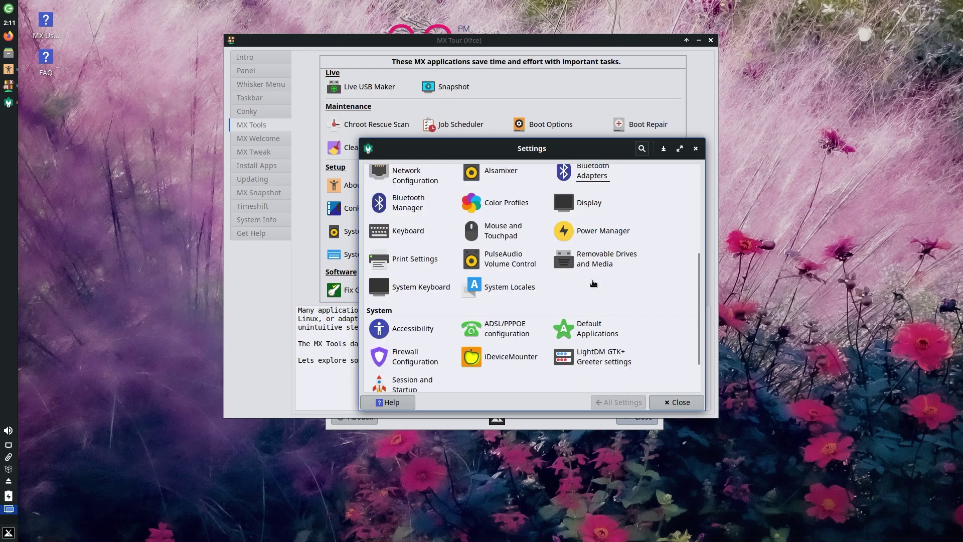
{"action": "scroll", "coordinate": [591, 280], "scroll_direction": "up", "scroll_amount": 6}
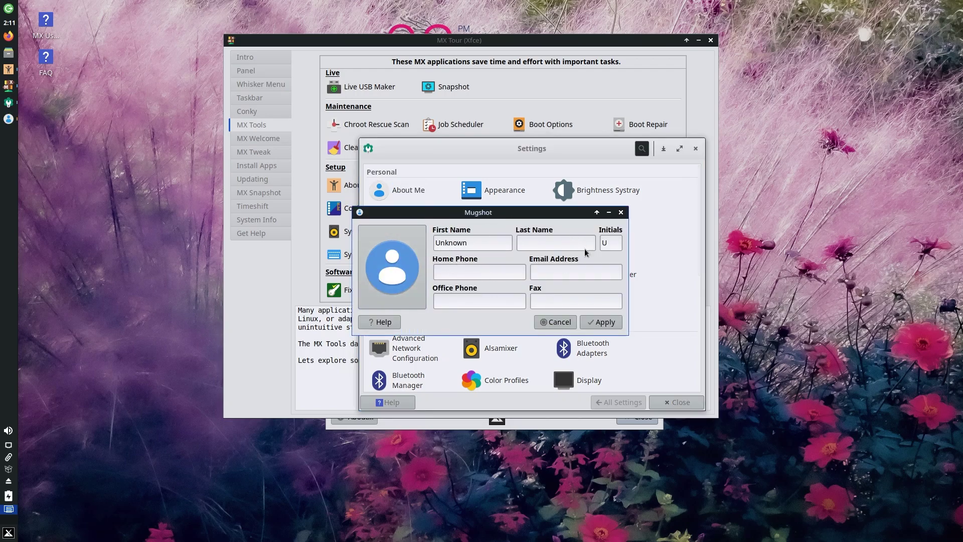
Close About Me, open Appearance and apply the Numix style.
{"action": "left_click", "coordinate": [620, 212]}
{"action": "left_click", "coordinate": [505, 189]}
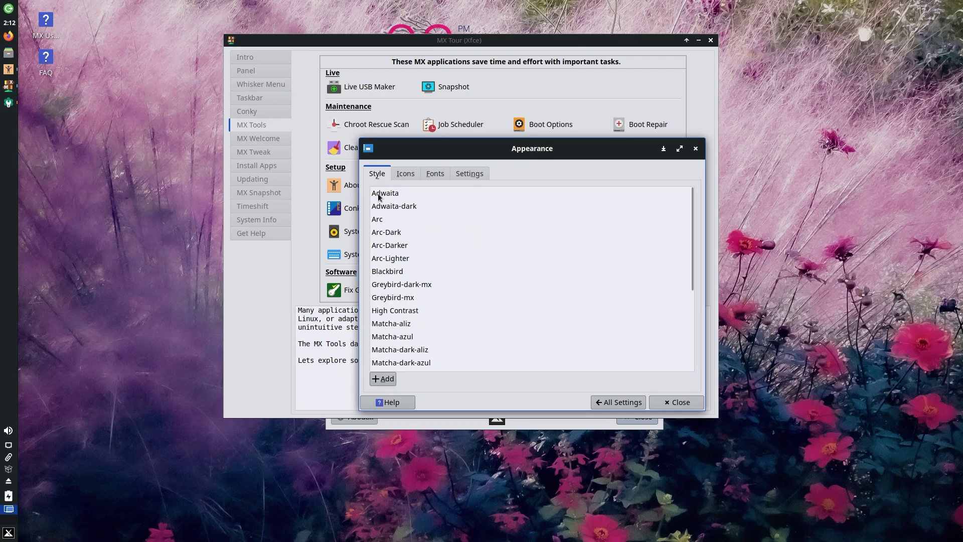
{"action": "scroll", "coordinate": [387, 299], "scroll_direction": "down", "scroll_amount": 2}
{"action": "scroll", "coordinate": [400, 293], "scroll_direction": "down", "scroll_amount": 4}
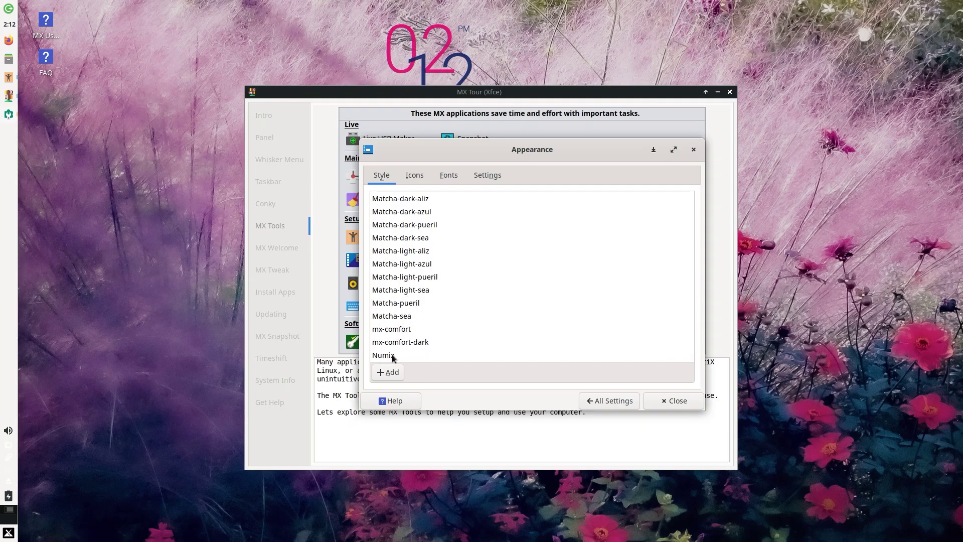
{"action": "left_click", "coordinate": [392, 358]}
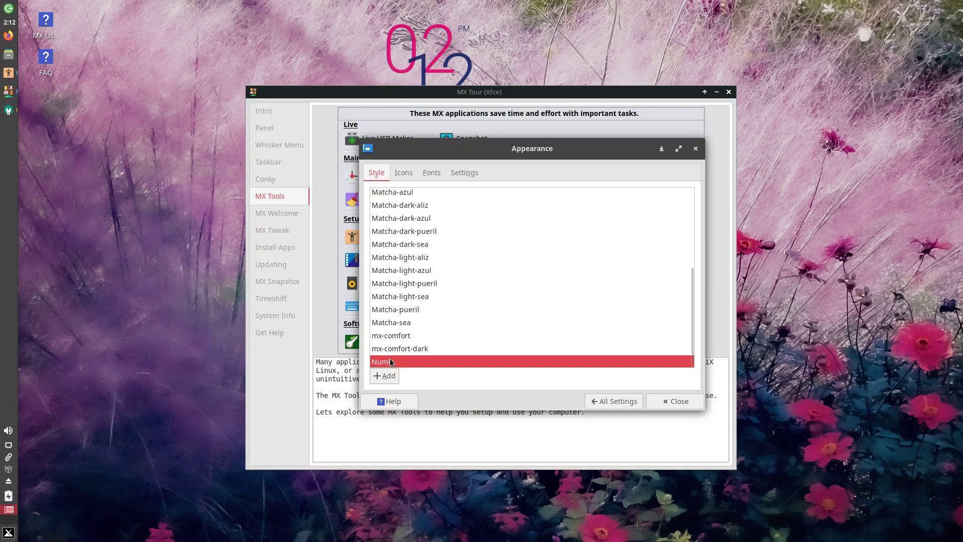
Review the Icons, Fonts and Settings tabs, then return to All Settings.
{"action": "left_click", "coordinate": [403, 173]}
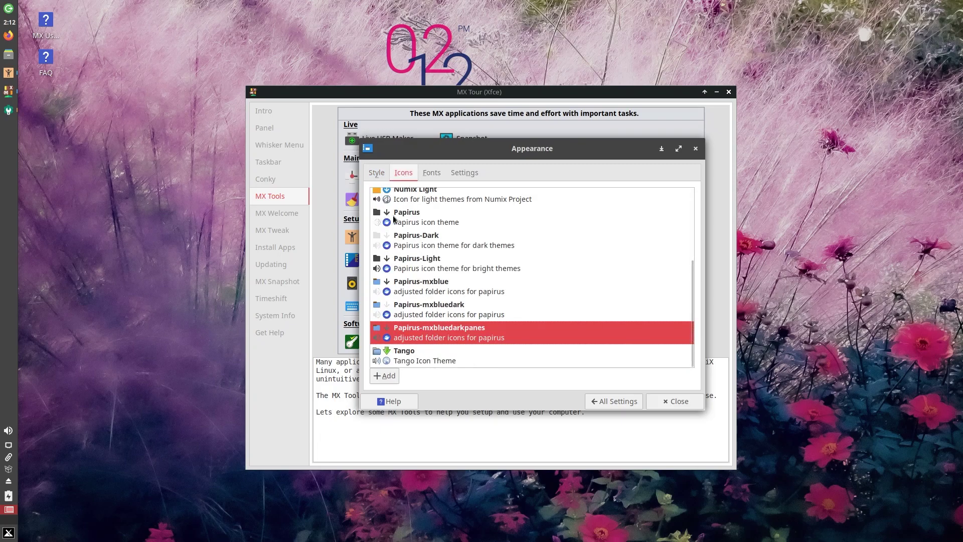
{"action": "scroll", "coordinate": [438, 253], "scroll_direction": "up", "scroll_amount": 2}
{"action": "scroll", "coordinate": [437, 252], "scroll_direction": "up", "scroll_amount": 2}
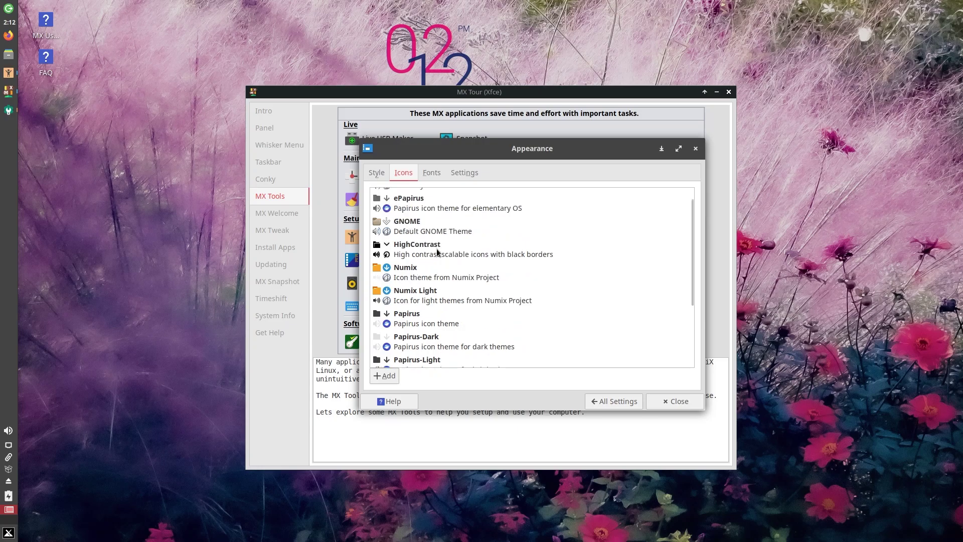
{"action": "left_click", "coordinate": [440, 174]}
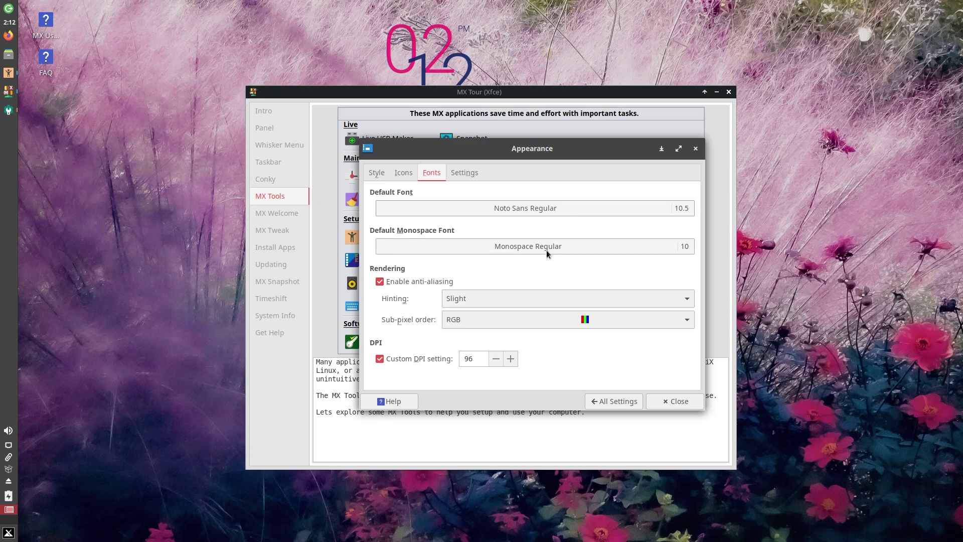
{"action": "left_click", "coordinate": [465, 171]}
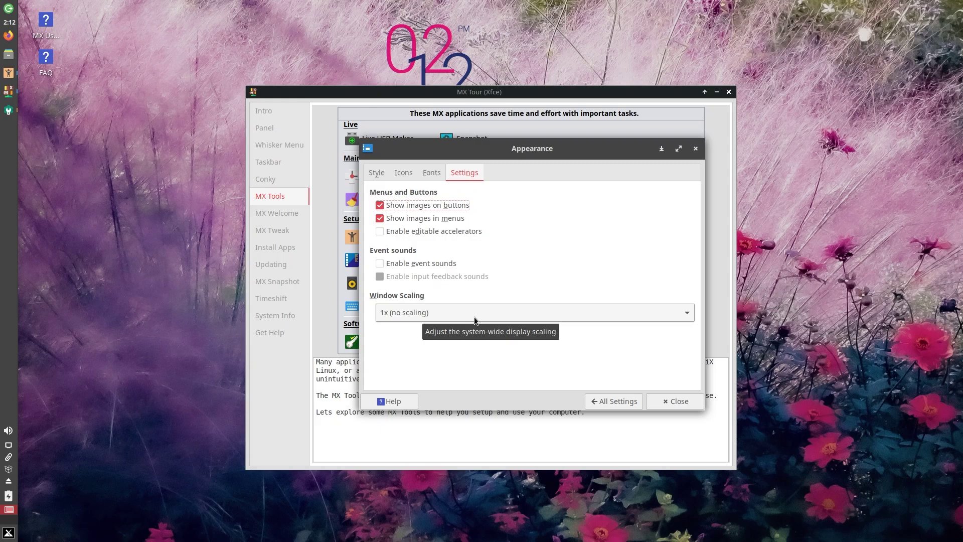
{"action": "left_click", "coordinate": [627, 403]}
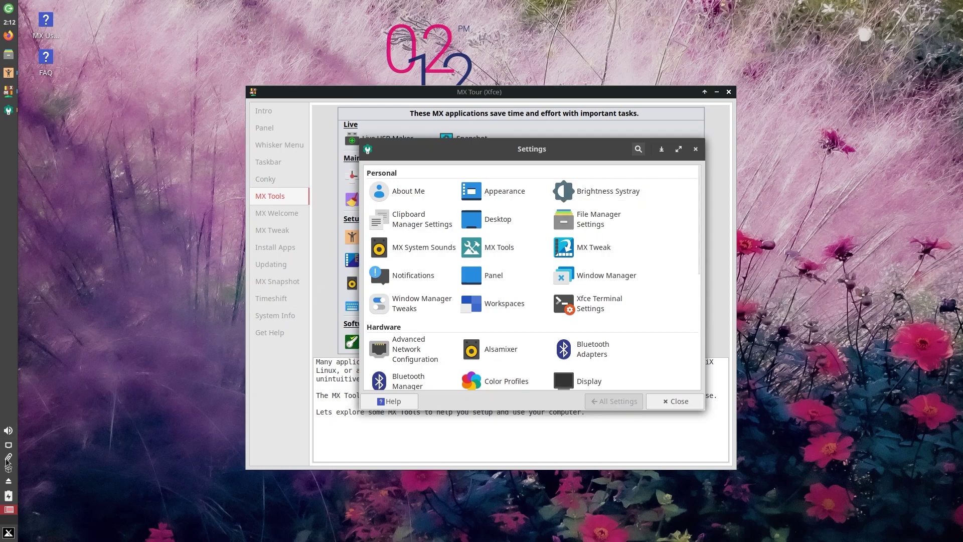
In Desktop settings' Background tab, scroll the wallpaper grid and pick the ceiling-lights image.
{"action": "left_click", "coordinate": [497, 225]}
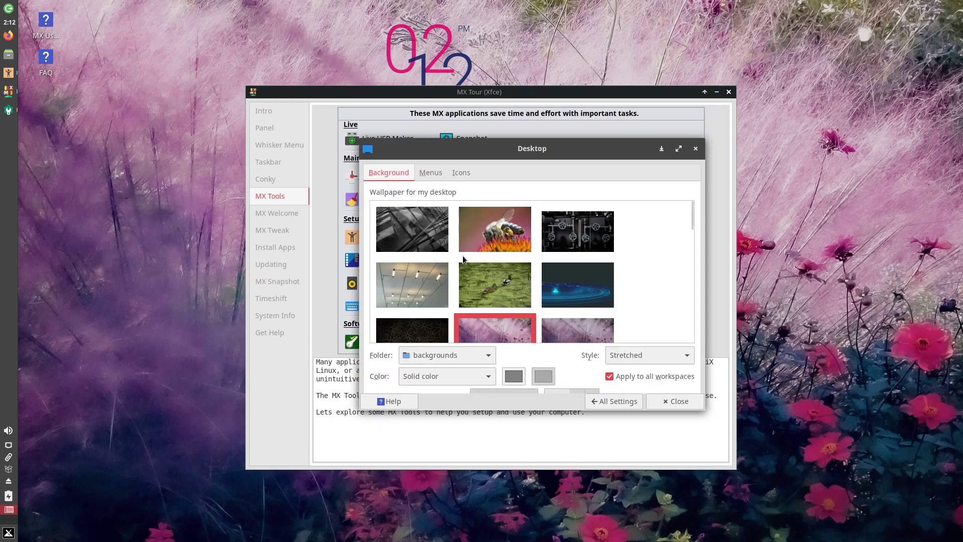
{"action": "scroll", "coordinate": [572, 288], "scroll_direction": "down", "scroll_amount": 3}
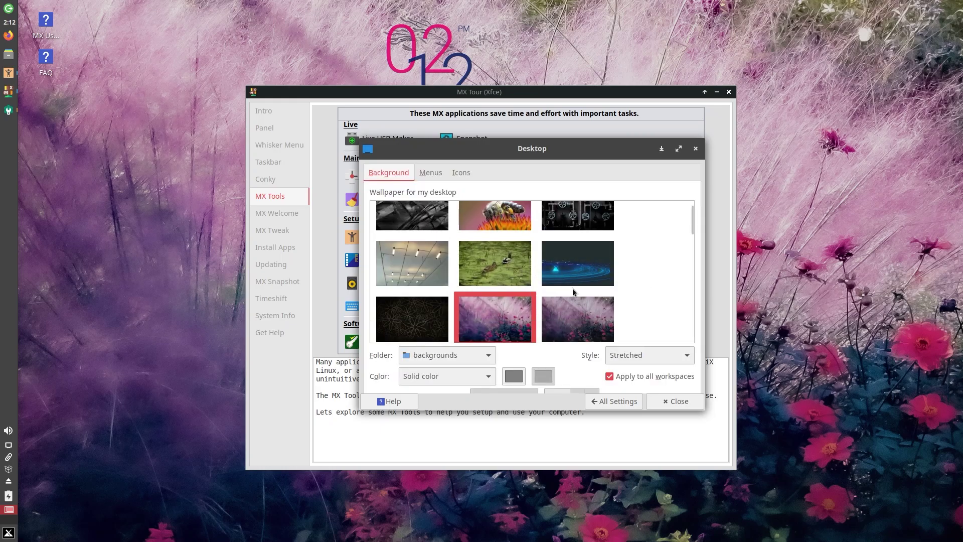
{"action": "scroll", "coordinate": [573, 287], "scroll_direction": "down", "scroll_amount": 2}
{"action": "scroll", "coordinate": [450, 289], "scroll_direction": "down", "scroll_amount": 2}
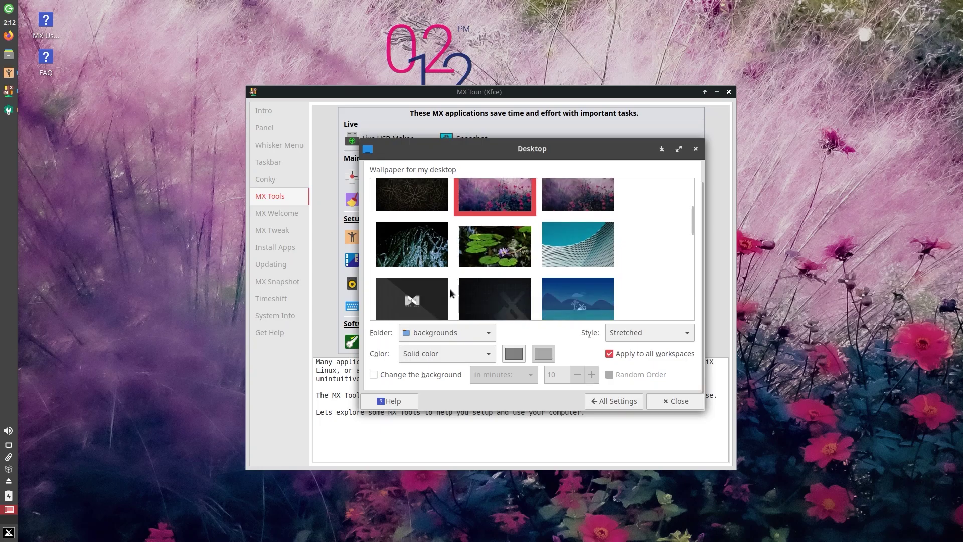
{"action": "scroll", "coordinate": [450, 289], "scroll_direction": "down", "scroll_amount": 1}
{"action": "scroll", "coordinate": [450, 288], "scroll_direction": "up", "scroll_amount": 8}
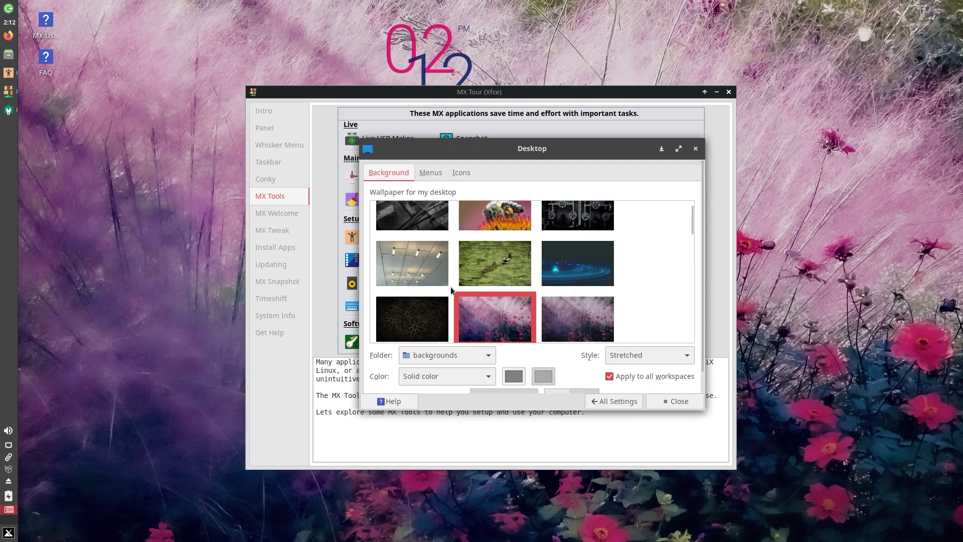
{"action": "left_click", "coordinate": [435, 296]}
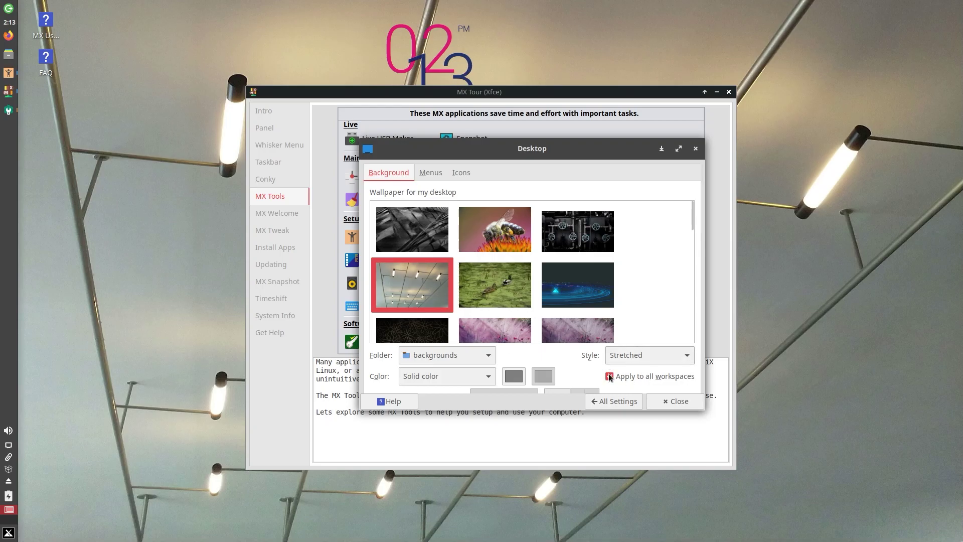
Check the desktop Menus options, browse the desktop menu's Applications > System, then view Icons settings.
{"action": "left_click", "coordinate": [427, 173]}
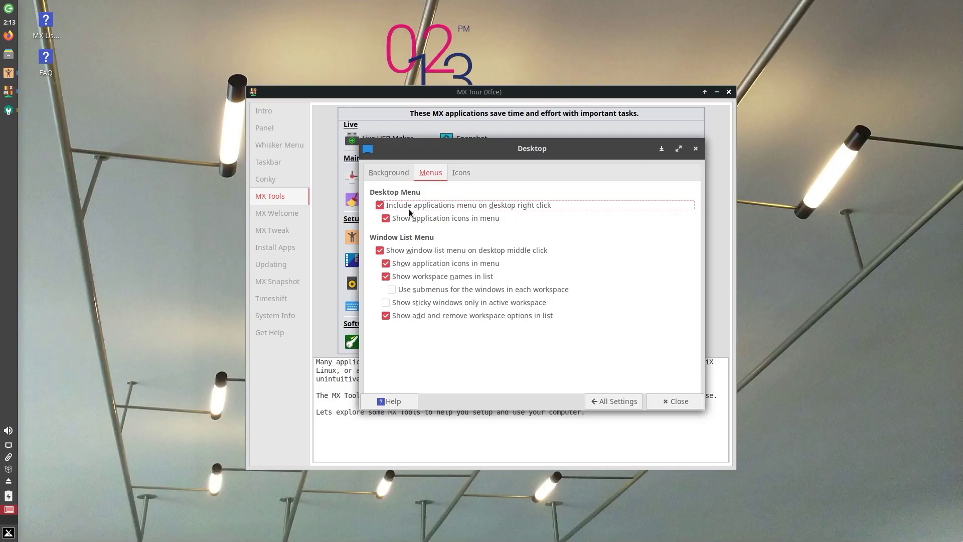
{"action": "right_click", "coordinate": [144, 152]}
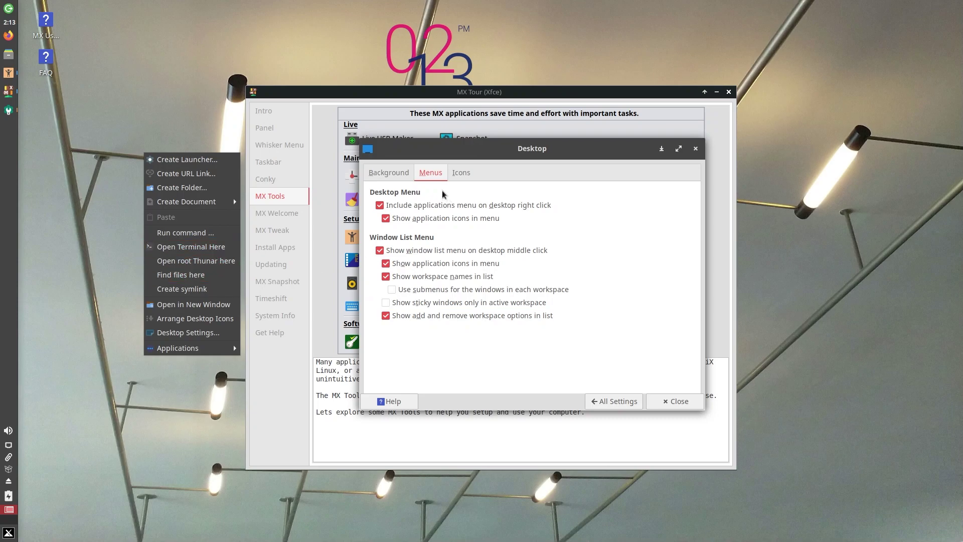
{"action": "mouse_move", "coordinate": [187, 352]}
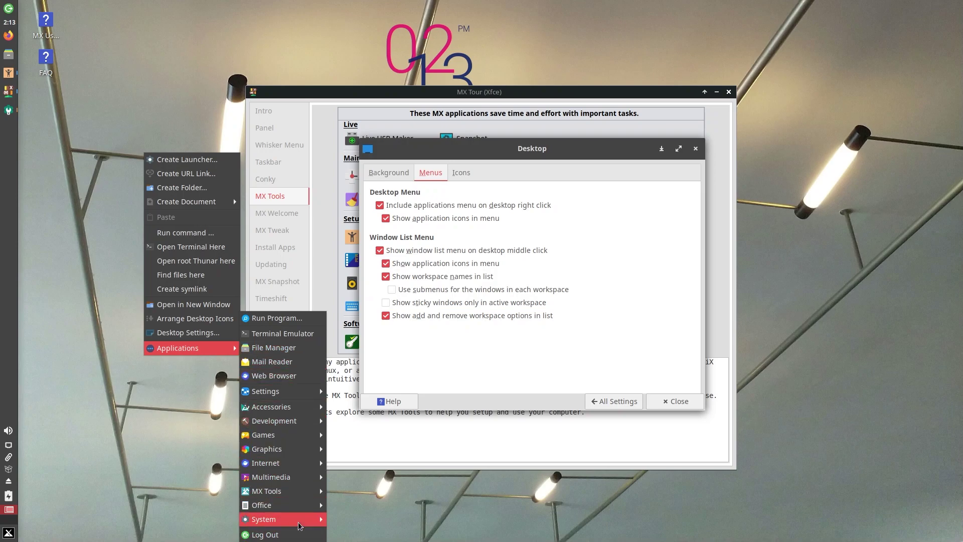
{"action": "mouse_move", "coordinate": [300, 522]}
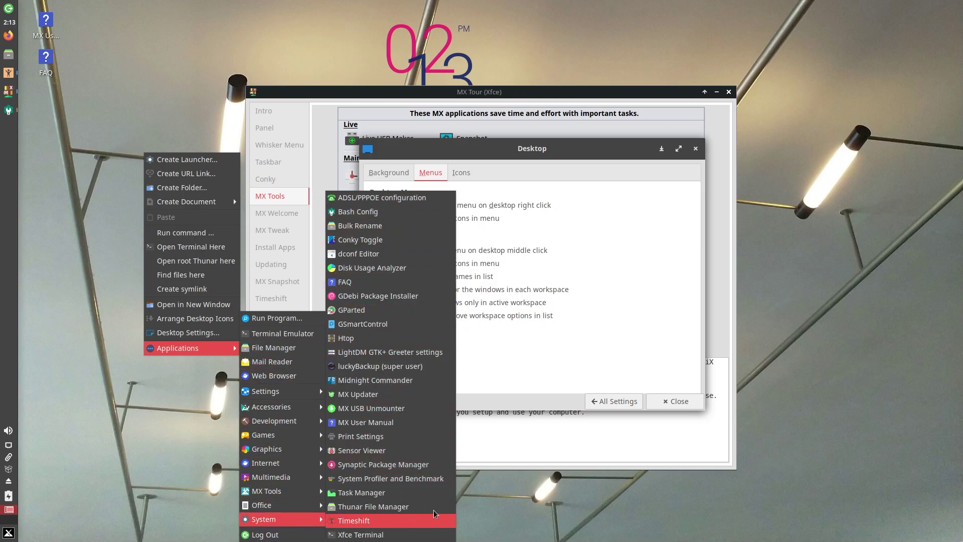
{"action": "left_click", "coordinate": [646, 310]}
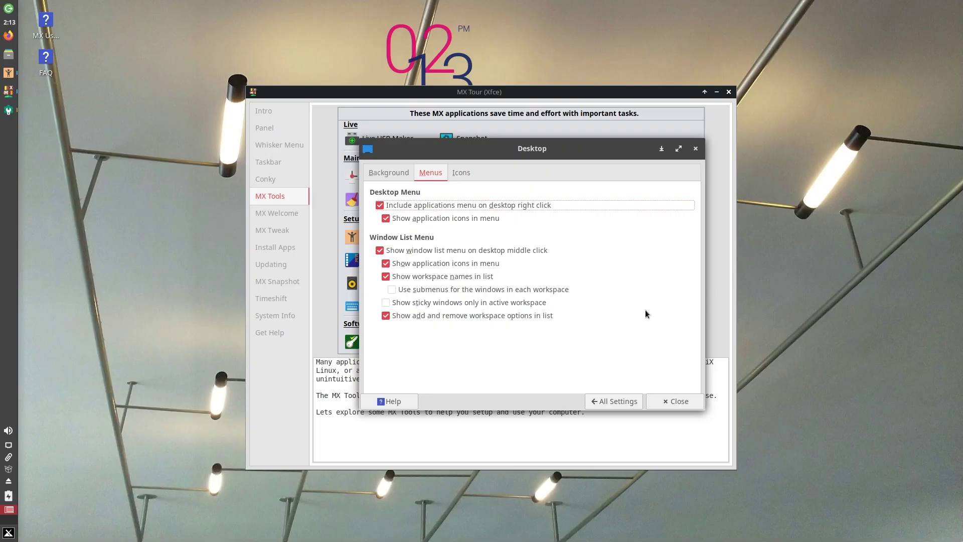
{"action": "left_click", "coordinate": [465, 173]}
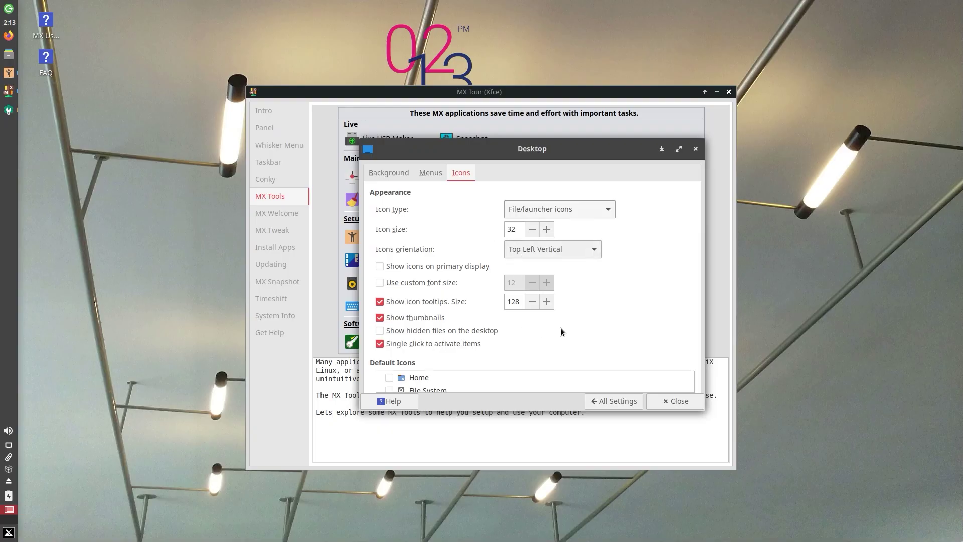
{"action": "scroll", "coordinate": [574, 331], "scroll_direction": "down", "scroll_amount": 1}
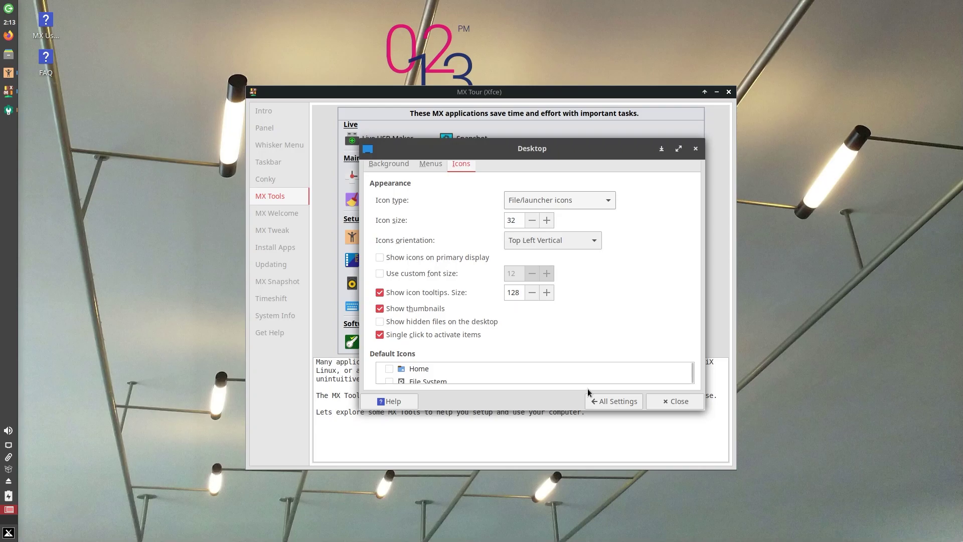
Go back to All Settings, open MX Tools and scroll through its Maintenance, Setup and Software tools.
{"action": "left_click", "coordinate": [611, 404]}
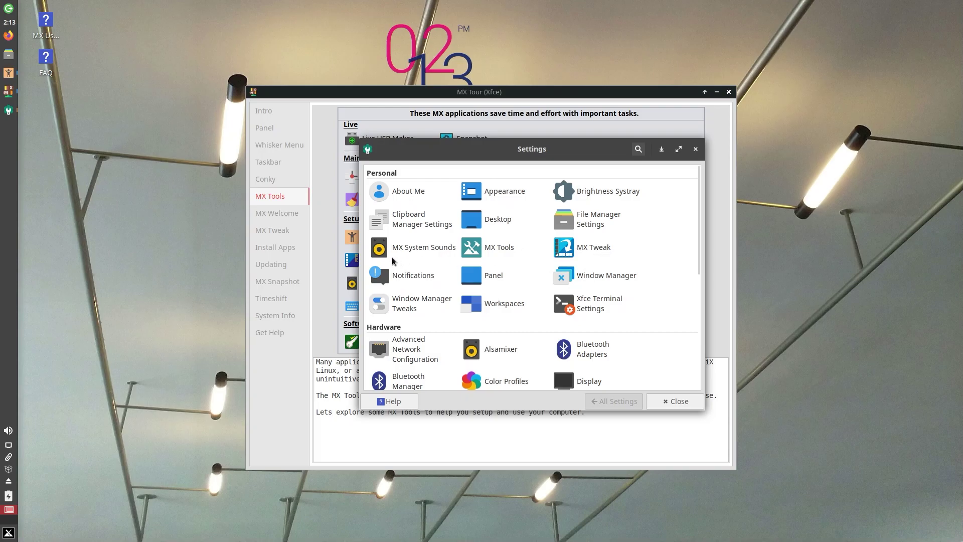
{"action": "left_click", "coordinate": [496, 247]}
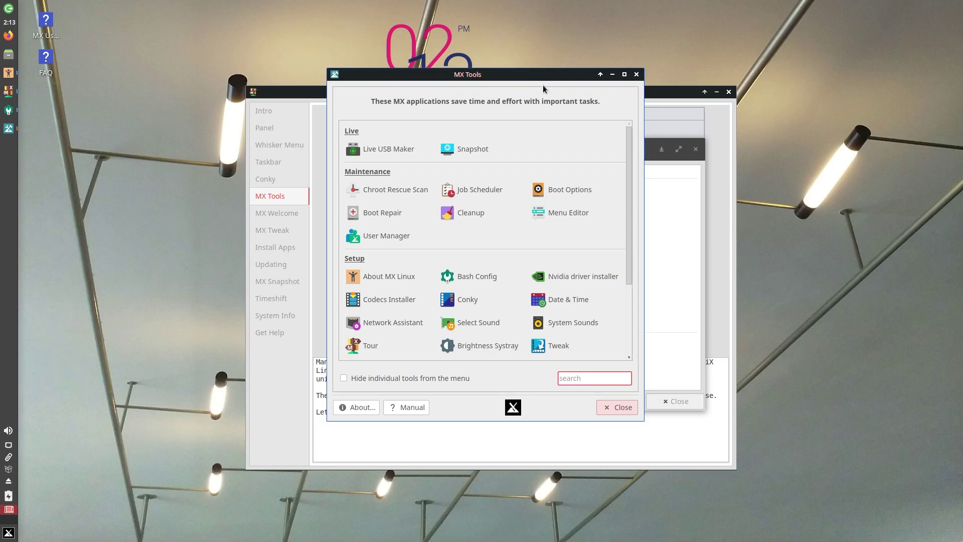
{"action": "left_click", "coordinate": [676, 96]}
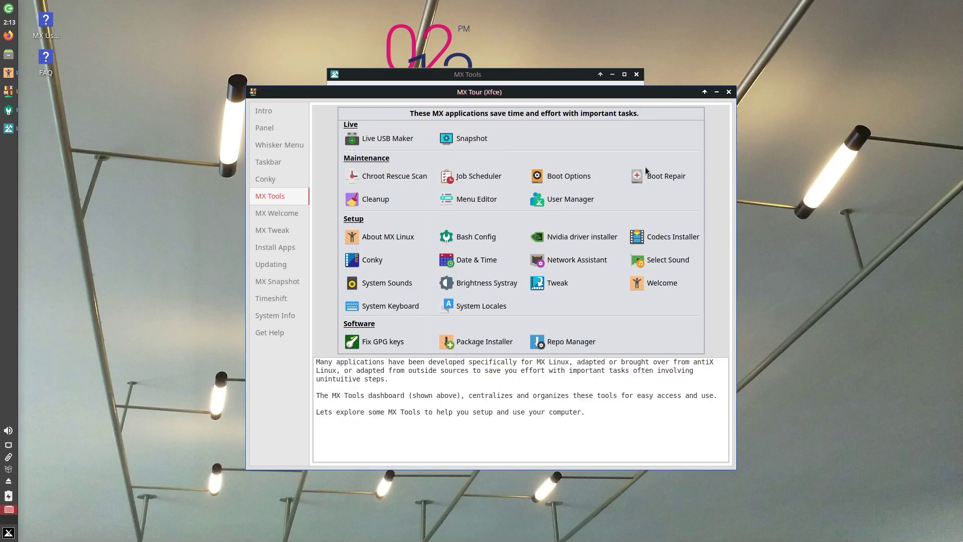
{"action": "left_click", "coordinate": [478, 76]}
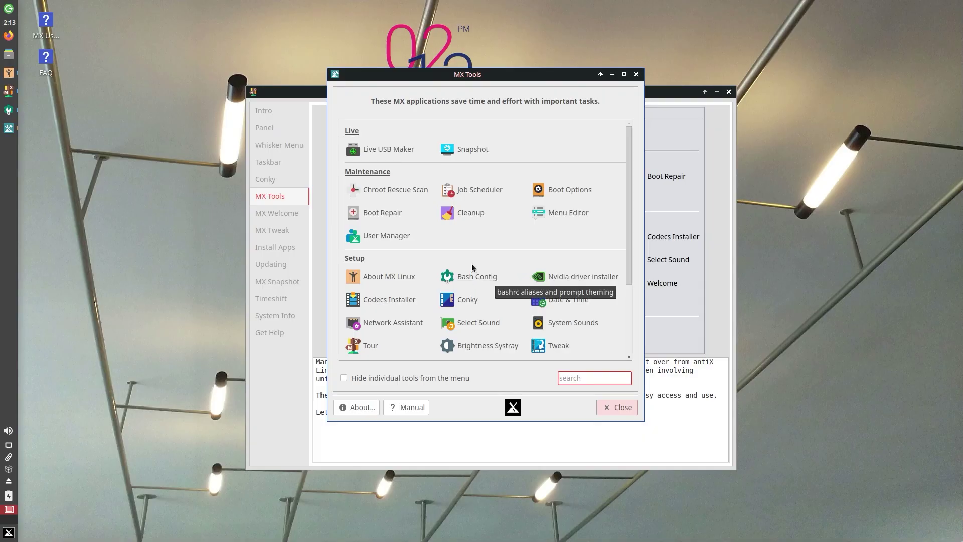
{"action": "scroll", "coordinate": [496, 334], "scroll_direction": "down", "scroll_amount": 2}
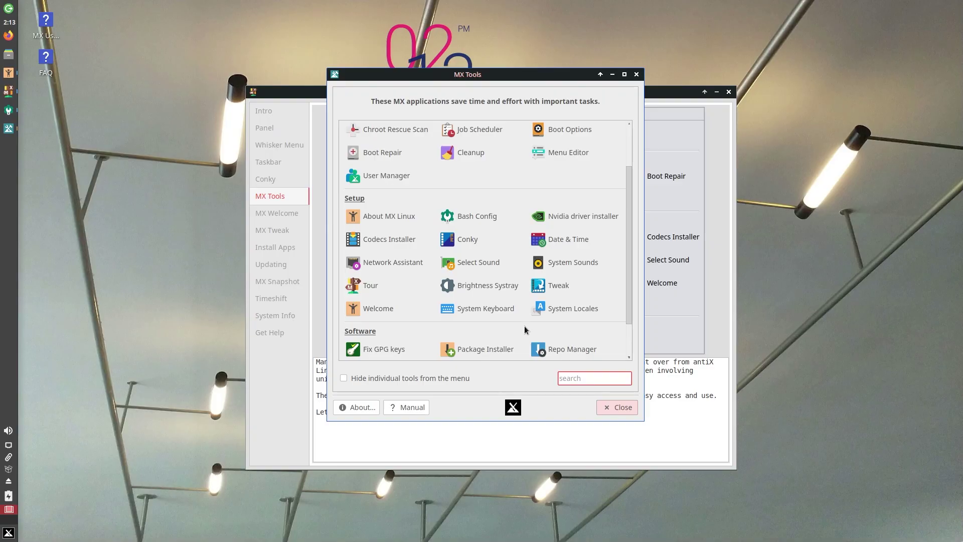
{"action": "scroll", "coordinate": [525, 329], "scroll_direction": "down", "scroll_amount": 2}
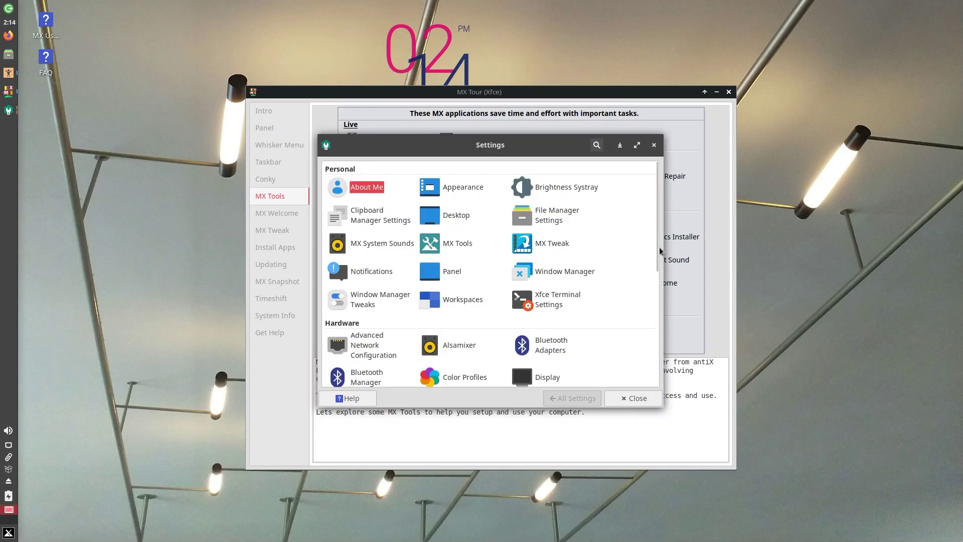
Glance at Panel settings, then review Terminal Preferences' Drop-down, Appearance, Colours, Compatibility and Advanced tabs.
{"action": "left_click_drag", "start_coordinate": [655, 243], "coordinate": [658, 293]}
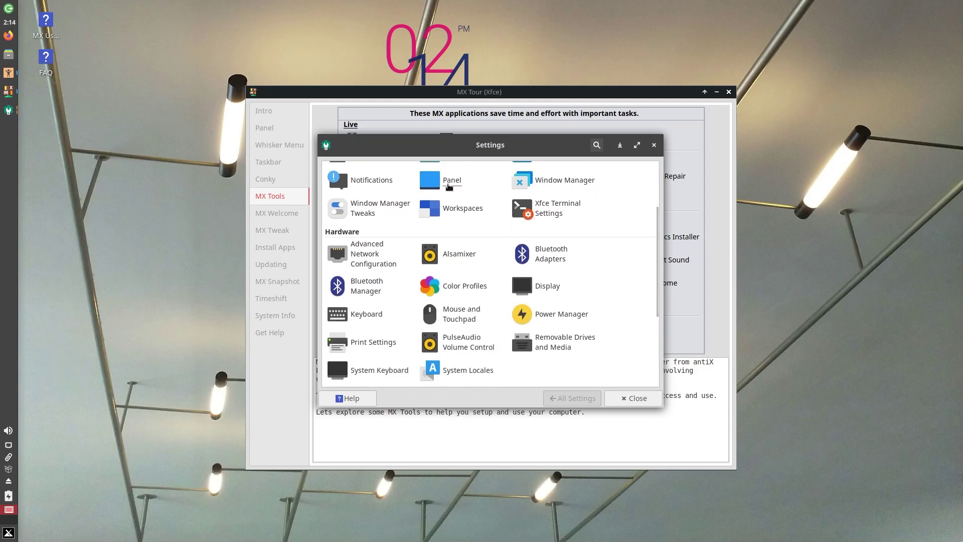
{"action": "left_click", "coordinate": [449, 184]}
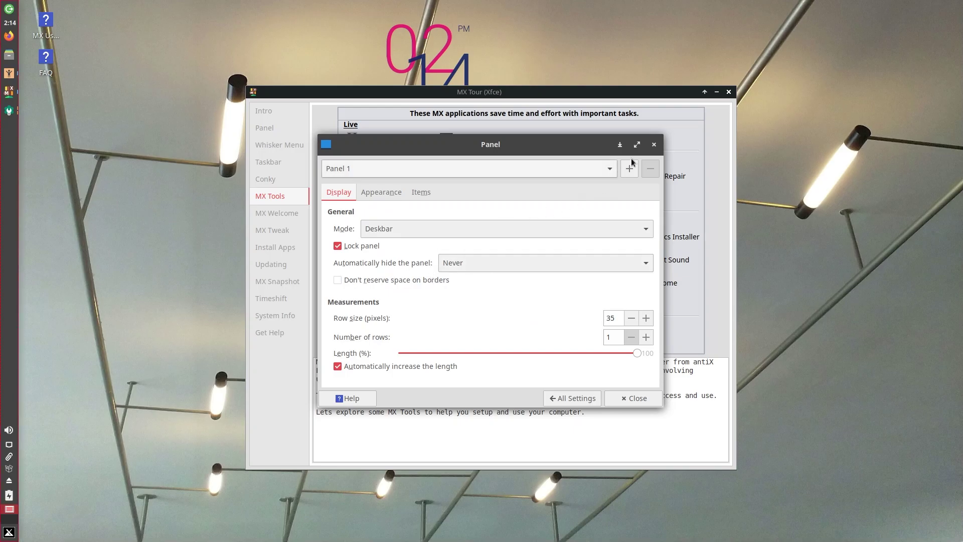
{"action": "left_click", "coordinate": [572, 398]}
{"action": "left_click", "coordinate": [532, 219]}
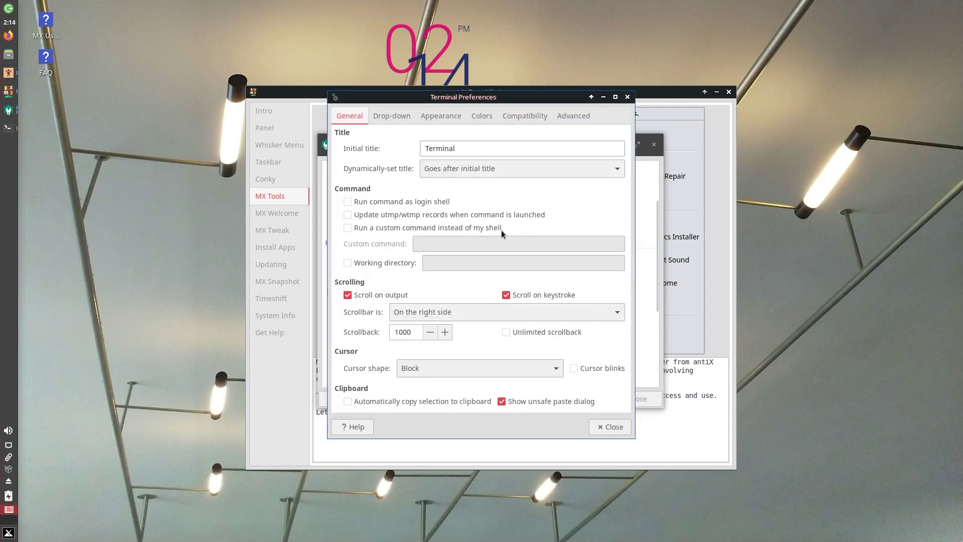
{"action": "left_click", "coordinate": [380, 116]}
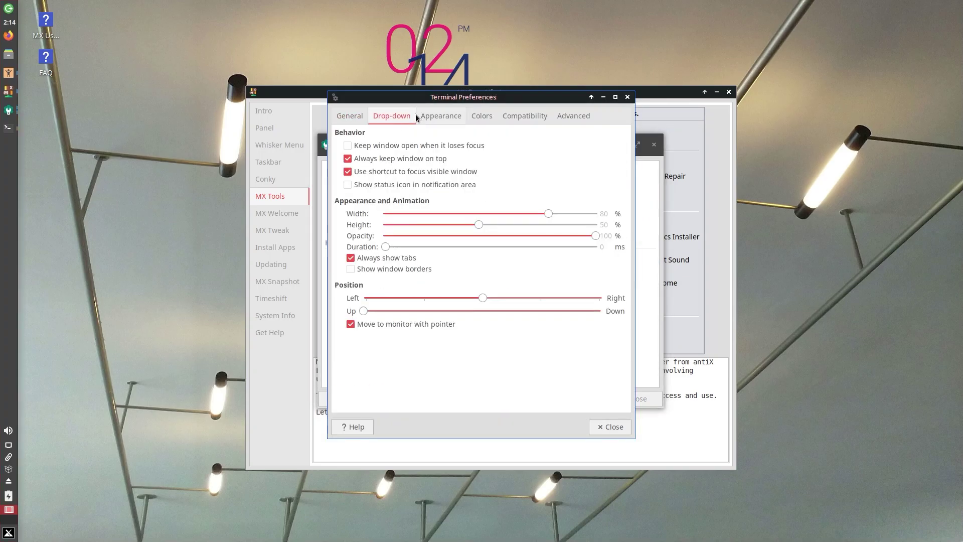
{"action": "left_click", "coordinate": [439, 116]}
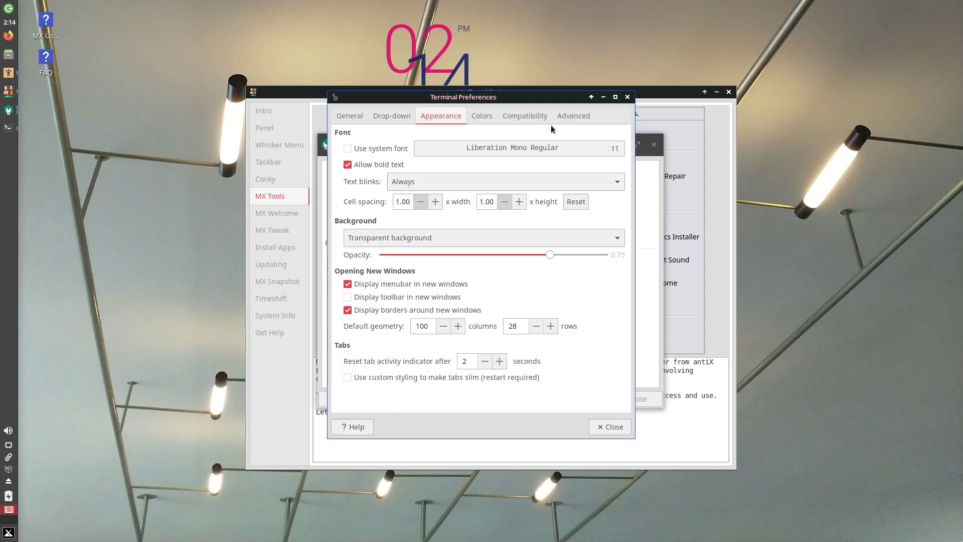
{"action": "left_click", "coordinate": [488, 116]}
{"action": "left_click", "coordinate": [524, 116]}
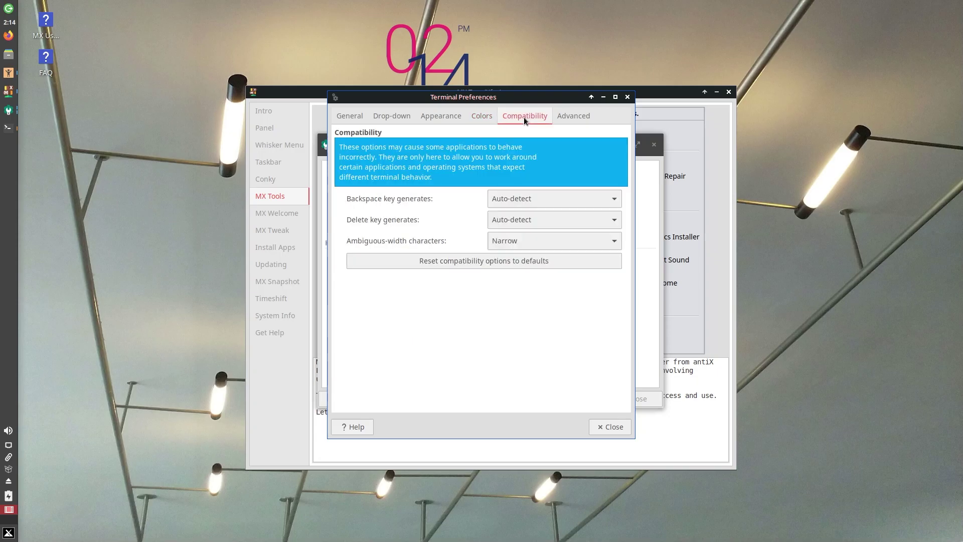
{"action": "left_click", "coordinate": [588, 115]}
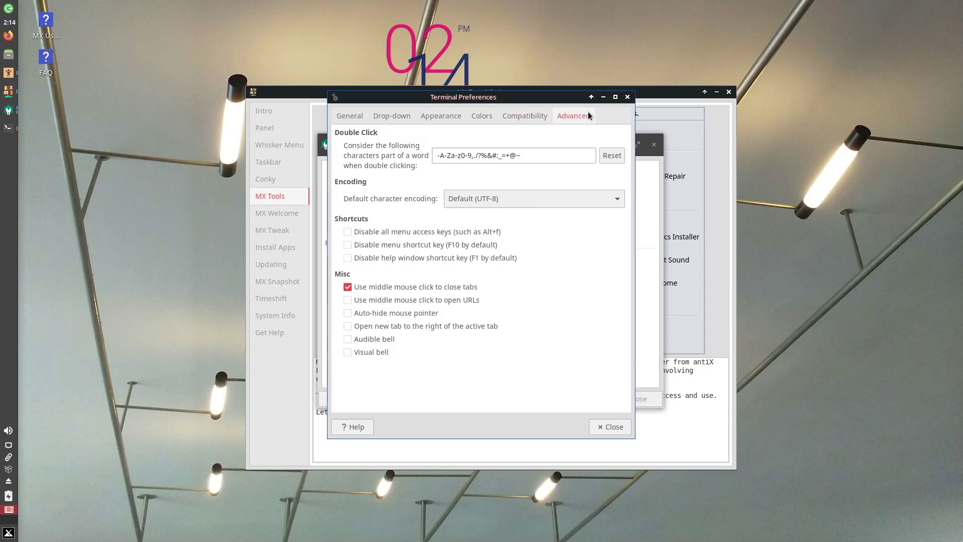
{"action": "left_click", "coordinate": [628, 97]}
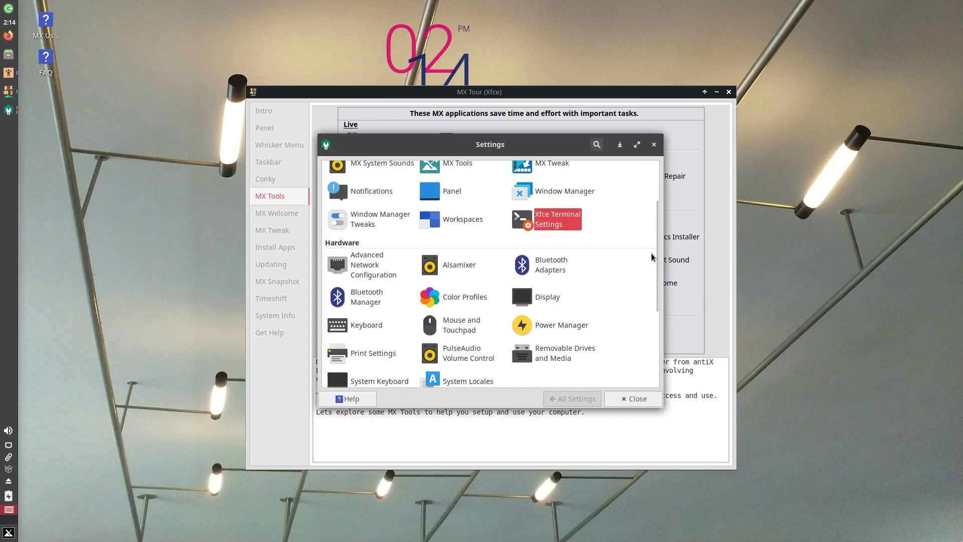
Scroll the Settings Manager down to the System and Other categories, then close it.
{"action": "scroll", "coordinate": [655, 264], "scroll_direction": "down", "scroll_amount": 2}
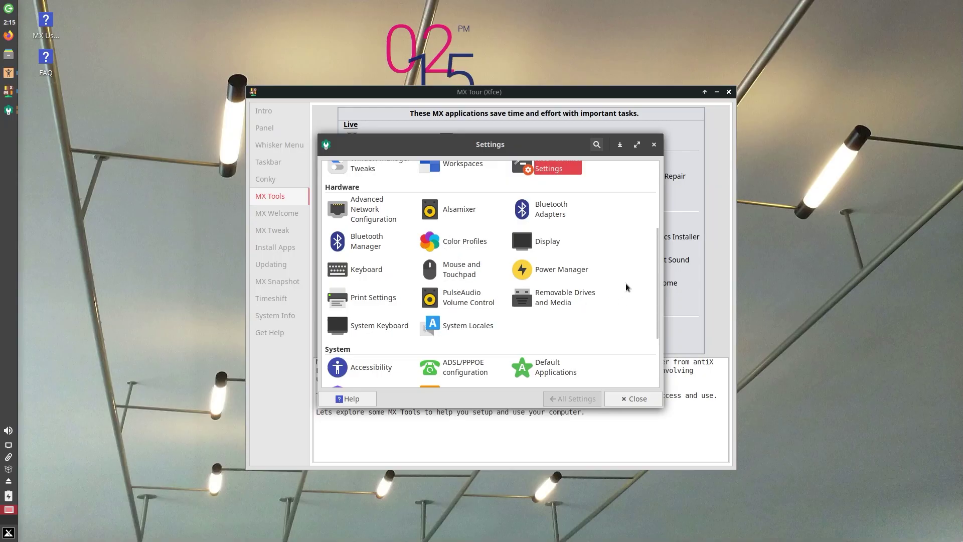
{"action": "left_click_drag", "start_coordinate": [656, 281], "coordinate": [652, 335]}
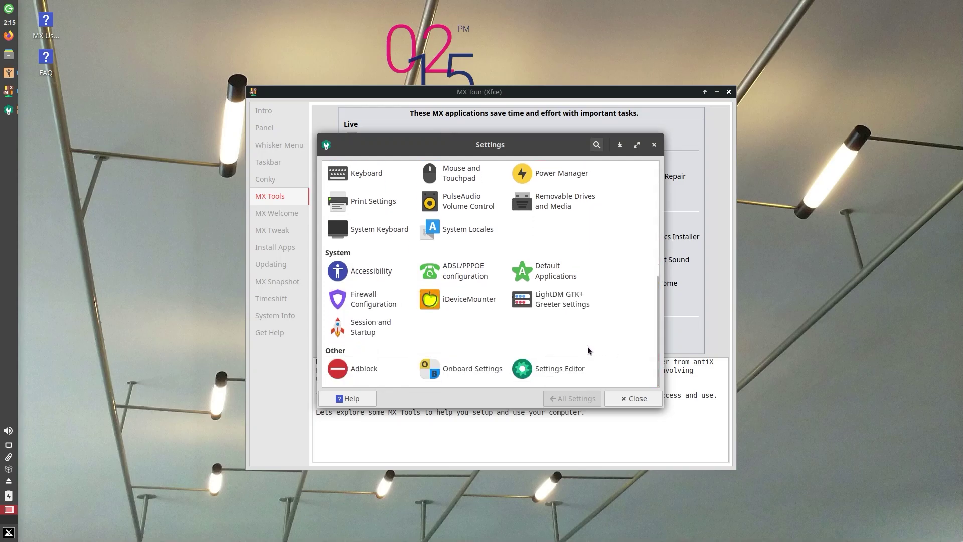
{"action": "key", "text": "Escape"}
Open MX Welcome, close the leftover Settings window, reposition windows, then view MX Tweak and Install Apps.
{"action": "left_click", "coordinate": [262, 215]}
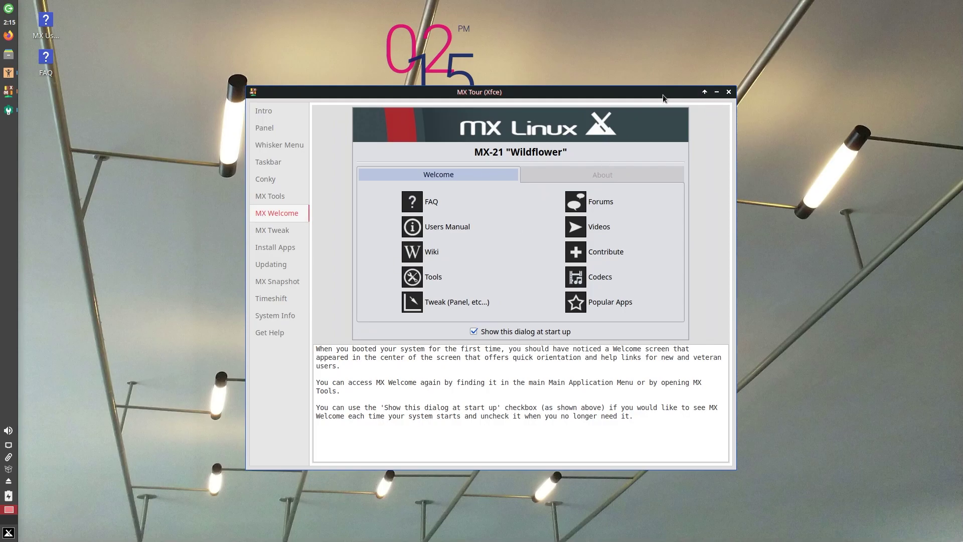
{"action": "left_click_drag", "start_coordinate": [661, 94], "coordinate": [536, 396]}
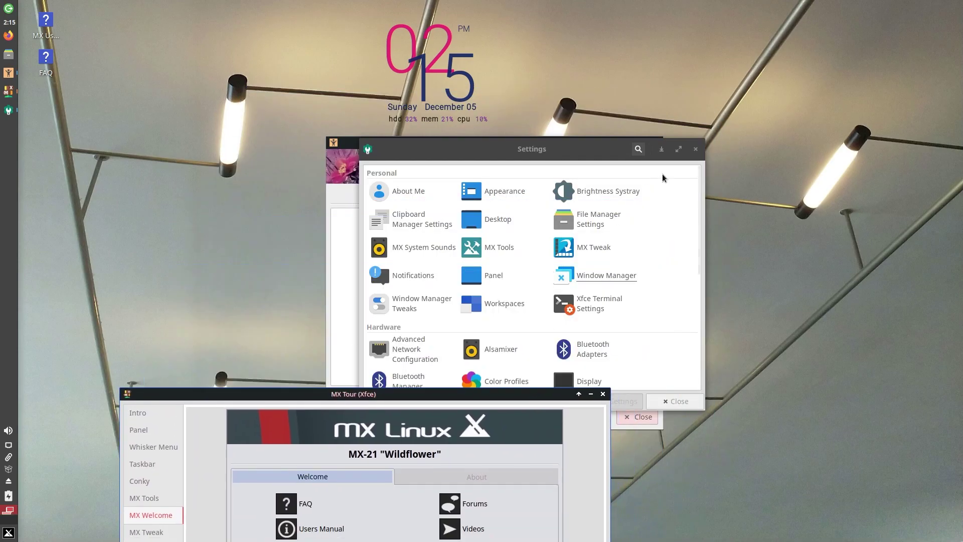
{"action": "left_click", "coordinate": [695, 149]}
{"action": "left_click_drag", "start_coordinate": [534, 146], "coordinate": [521, 118]}
{"action": "left_click_drag", "start_coordinate": [207, 392], "coordinate": [337, 119]}
{"action": "left_click", "coordinate": [276, 260]}
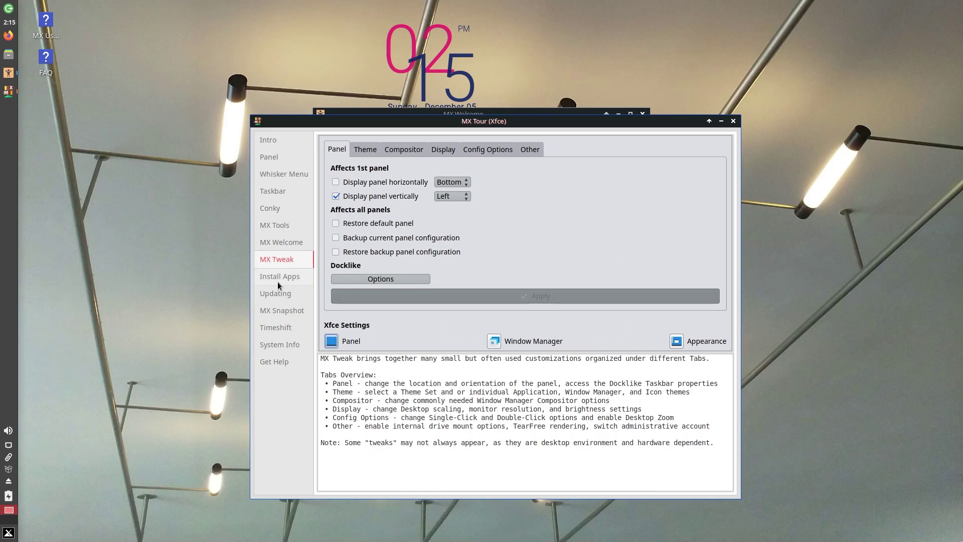
{"action": "left_click", "coordinate": [278, 276]}
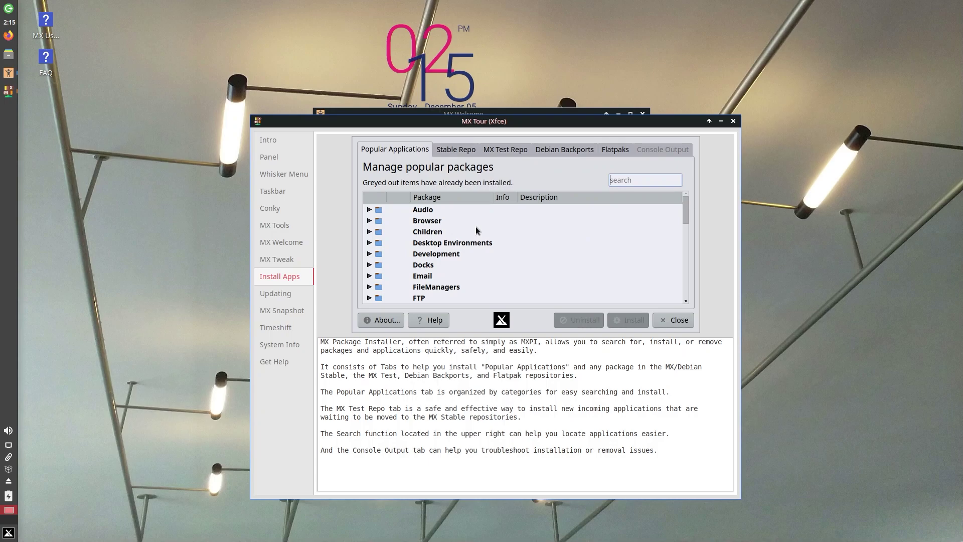
Search the Whisker Menu for 'software' and launch MX Package Installer, entering the account password.
{"action": "key", "text": "super"}
{"action": "type", "text": "software"}
{"action": "key", "text": "Down"}
{"action": "key", "text": "Down"}
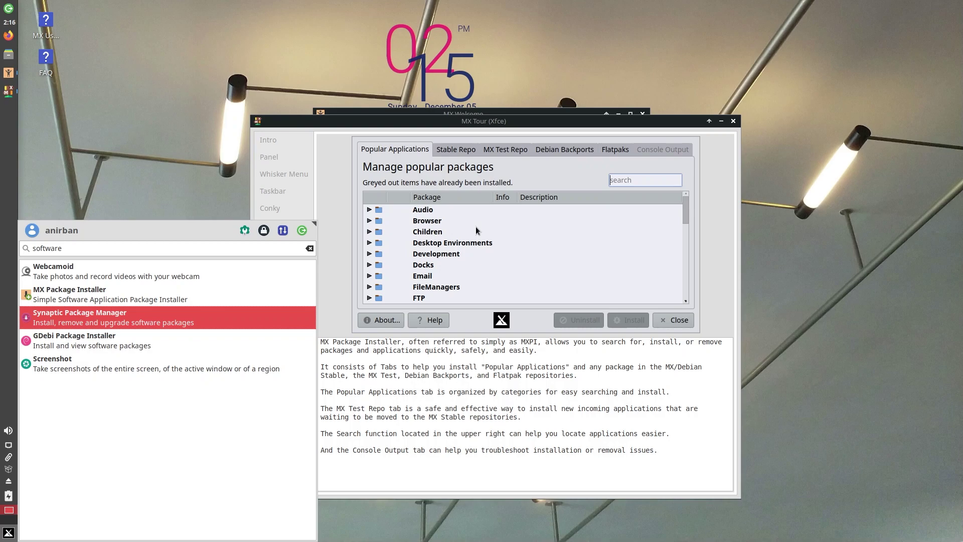
{"action": "key", "text": "Up"}
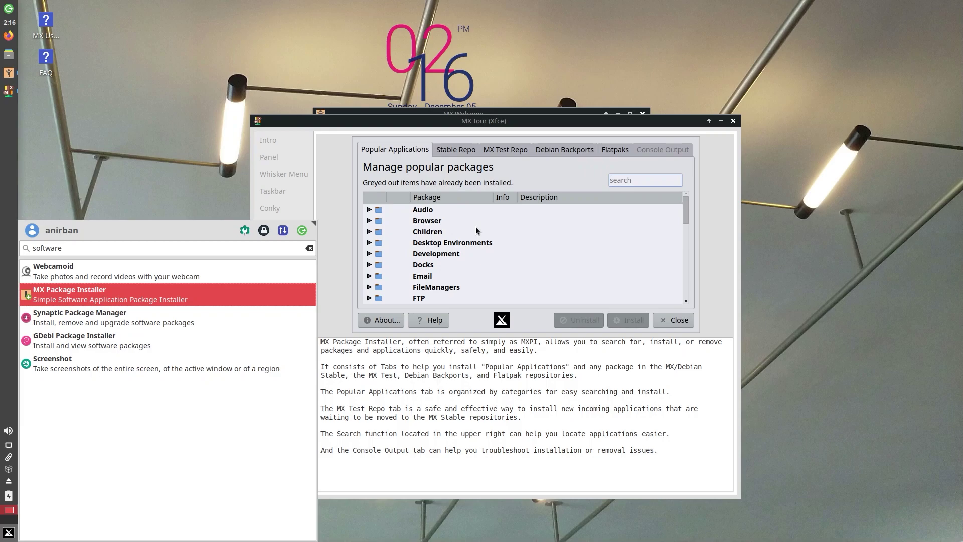
{"action": "key", "text": "Return"}
{"action": "type", "text": "demo"}
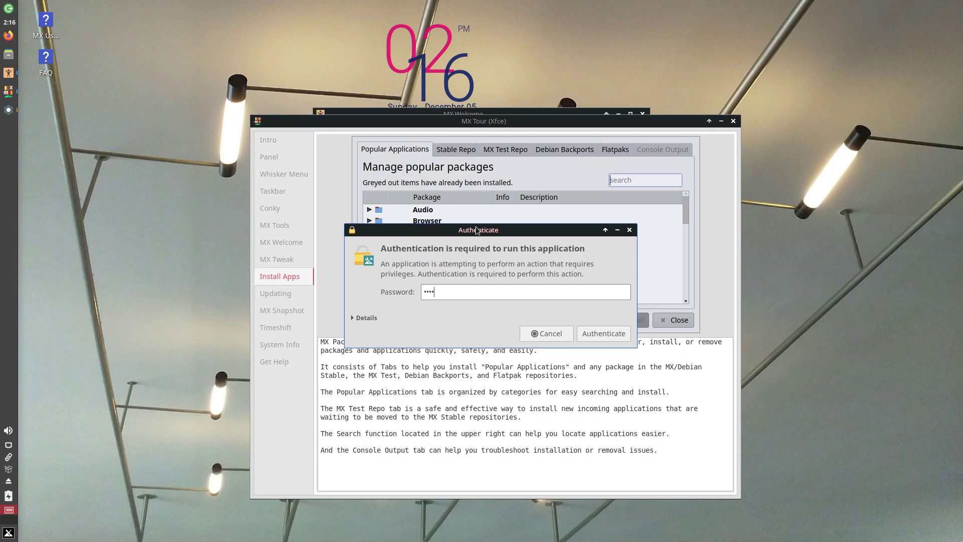
{"action": "key", "text": "Return"}
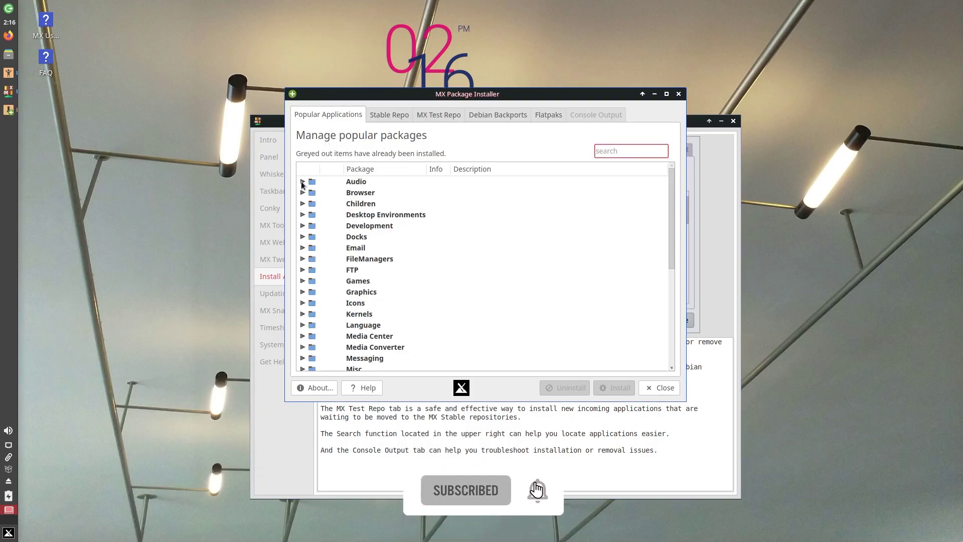
Expand Audio, tick then untick Audacity, and browse the Browser and Children categories.
{"action": "left_click", "coordinate": [302, 181]}
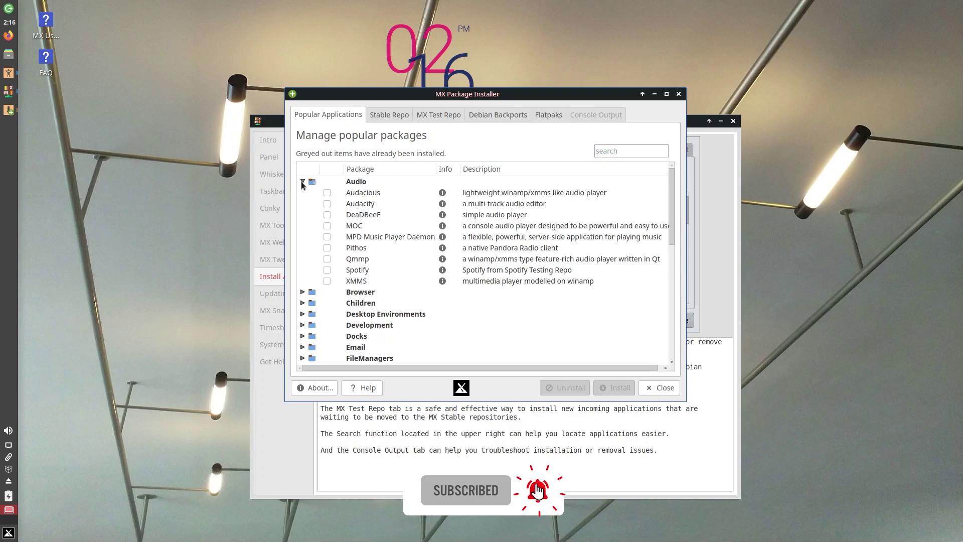
{"action": "left_click", "coordinate": [327, 203]}
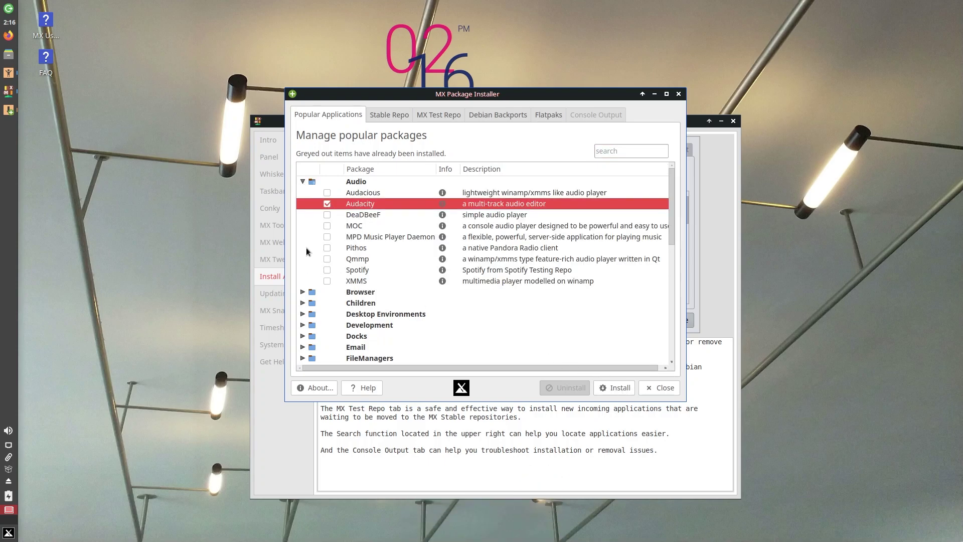
{"action": "left_click", "coordinate": [327, 204]}
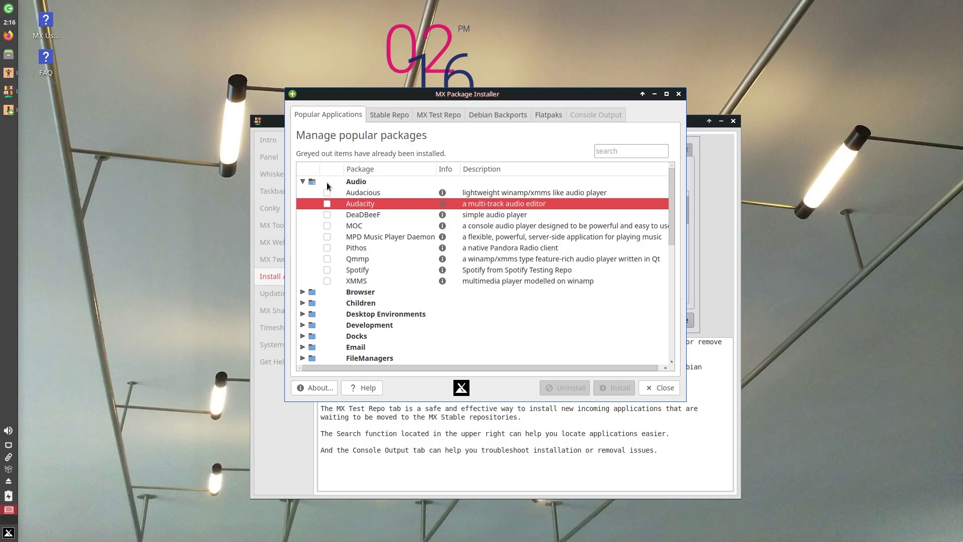
{"action": "left_click", "coordinate": [302, 291]}
{"action": "scroll", "coordinate": [402, 317], "scroll_direction": "down", "scroll_amount": 2}
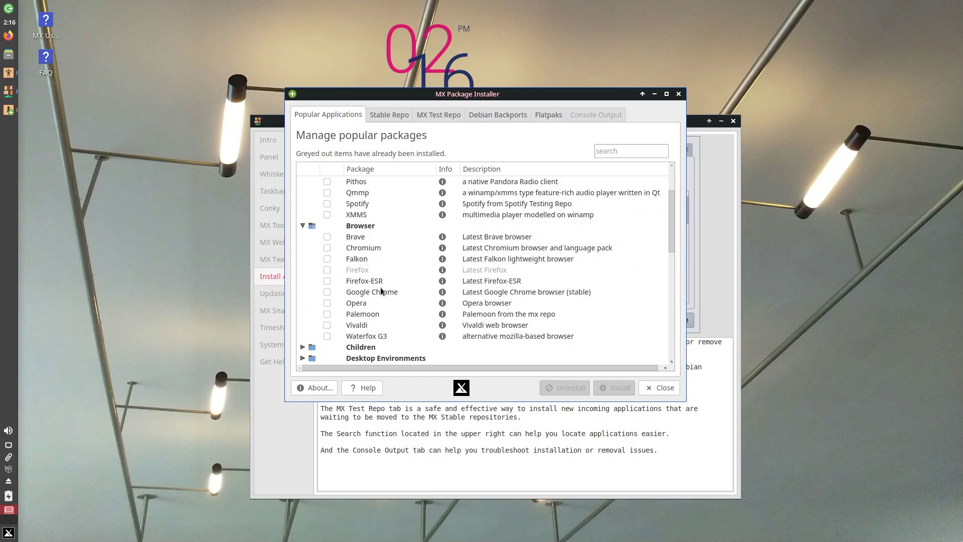
{"action": "scroll", "coordinate": [368, 293], "scroll_direction": "down", "scroll_amount": 2}
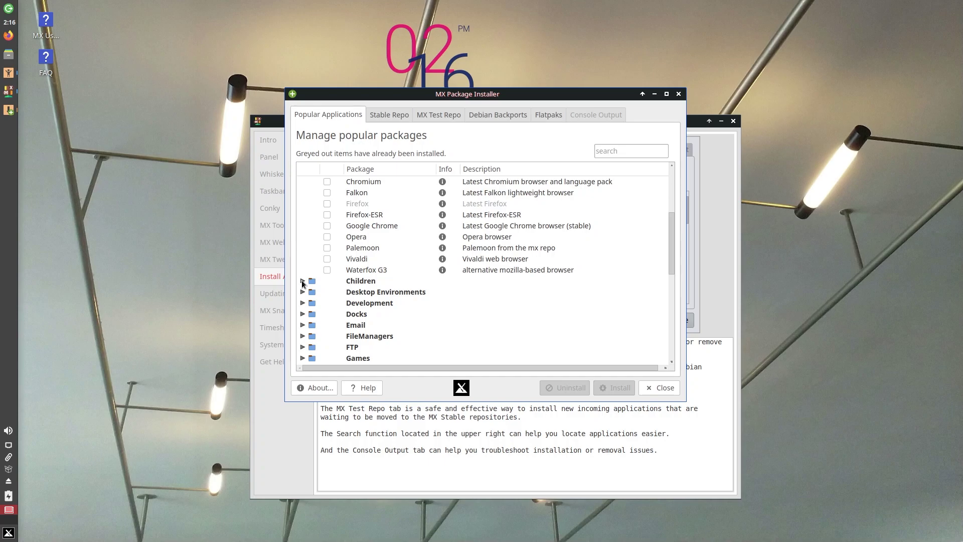
{"action": "left_click", "coordinate": [302, 281]}
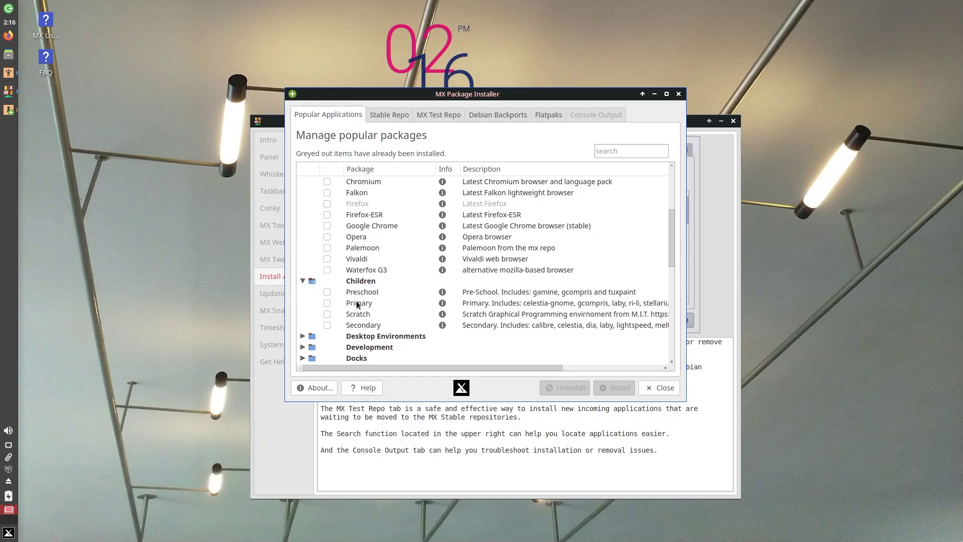
{"action": "scroll", "coordinate": [358, 304], "scroll_direction": "down", "scroll_amount": 3}
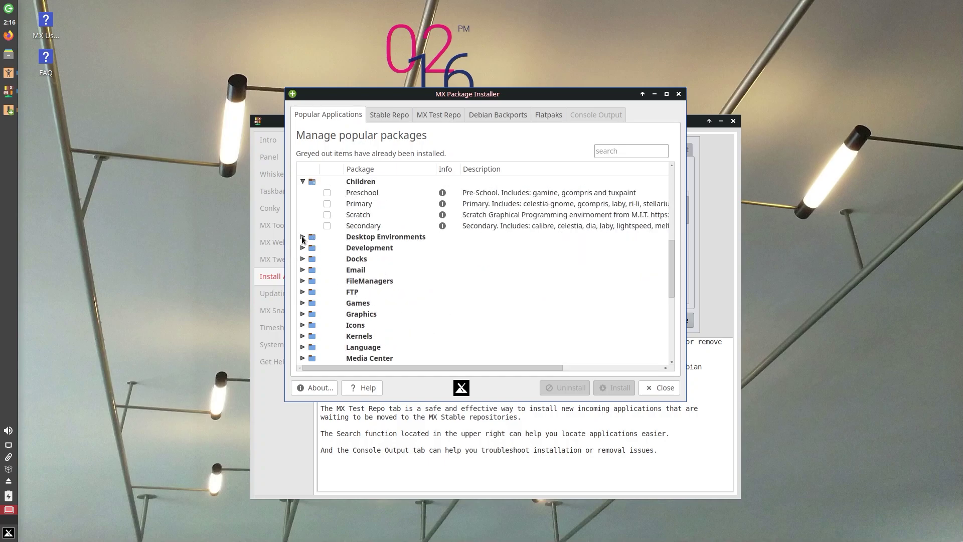
{"action": "scroll", "coordinate": [336, 278], "scroll_direction": "down", "scroll_amount": 6}
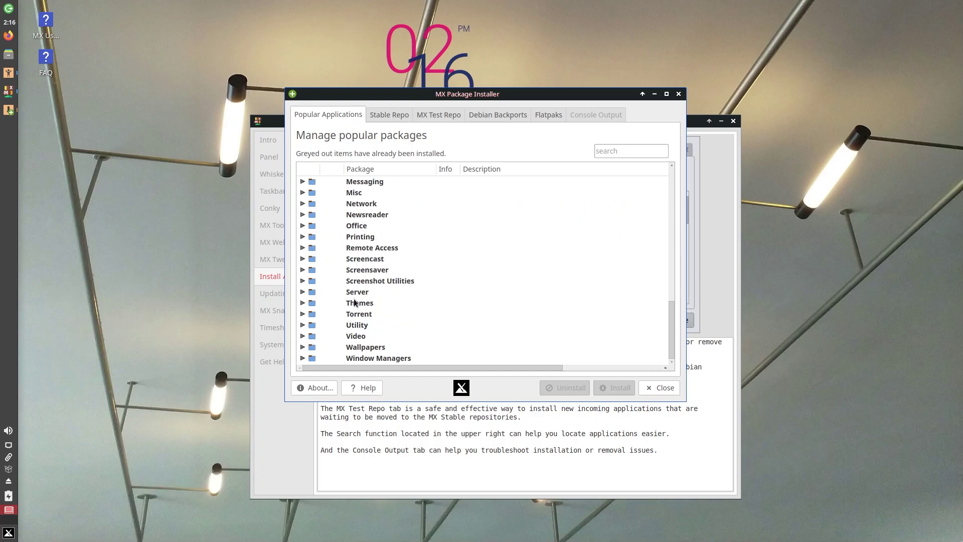
Expand and collapse the Torrent, Themes and Server categories.
{"action": "left_click", "coordinate": [303, 313]}
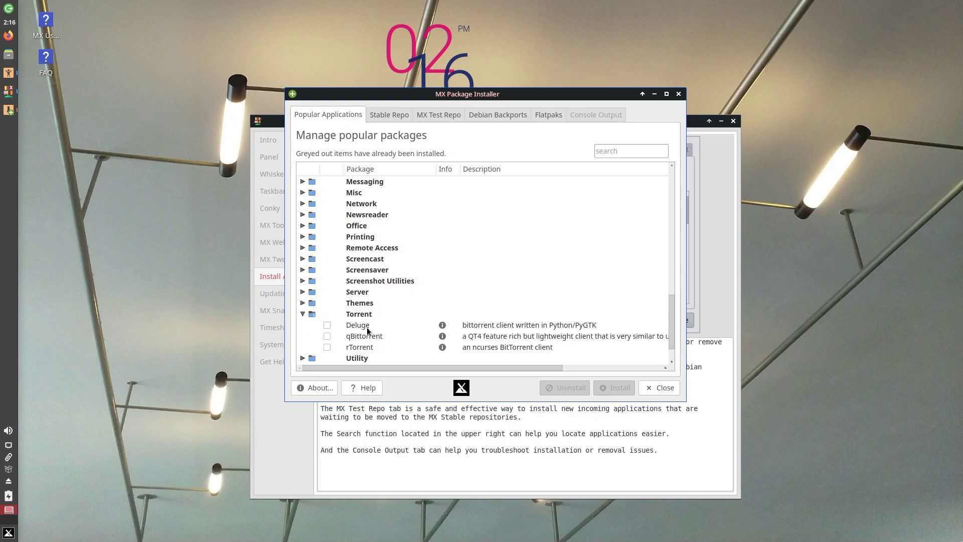
{"action": "scroll", "coordinate": [364, 329], "scroll_direction": "down", "scroll_amount": 1}
{"action": "left_click", "coordinate": [303, 281]}
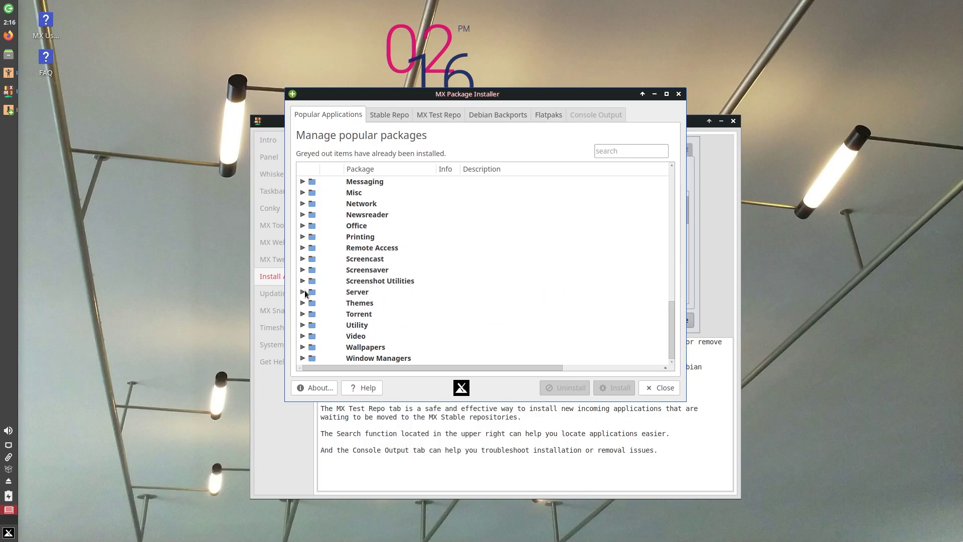
{"action": "left_click", "coordinate": [304, 300]}
{"action": "left_click", "coordinate": [304, 300]}
{"action": "left_click", "coordinate": [303, 291]}
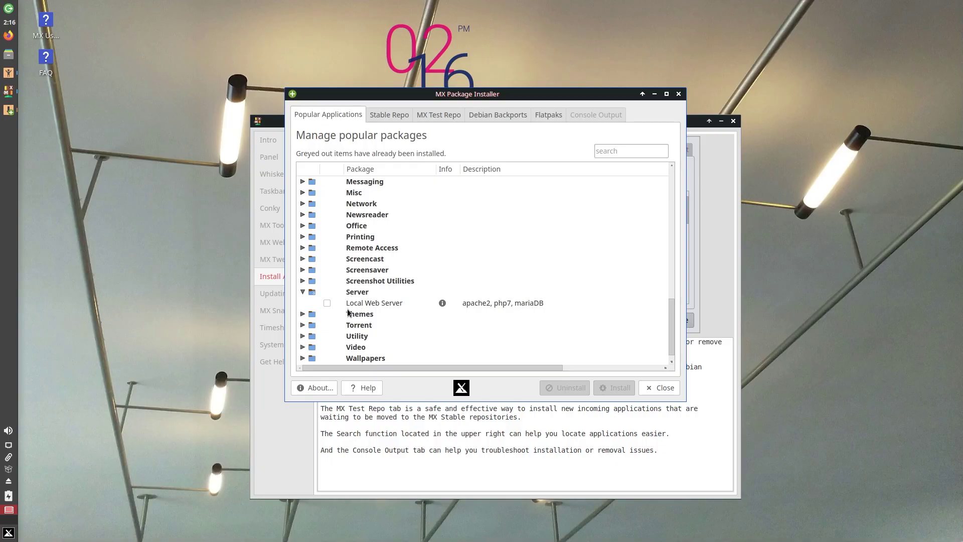
{"action": "left_click", "coordinate": [303, 290]}
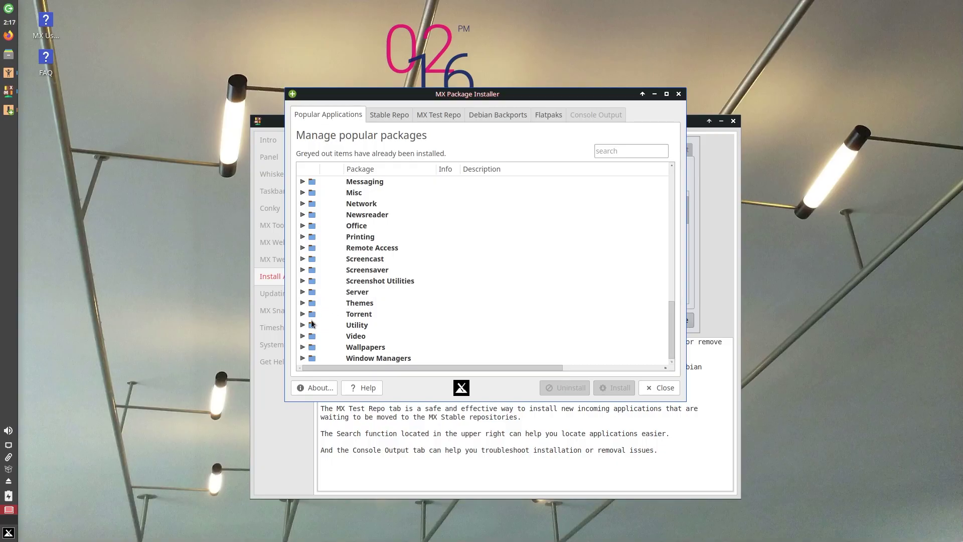
Expand and collapse Wallpapers, then expand the Window Managers category.
{"action": "left_click", "coordinate": [303, 346]}
{"action": "scroll", "coordinate": [414, 309], "scroll_direction": "down", "scroll_amount": 2}
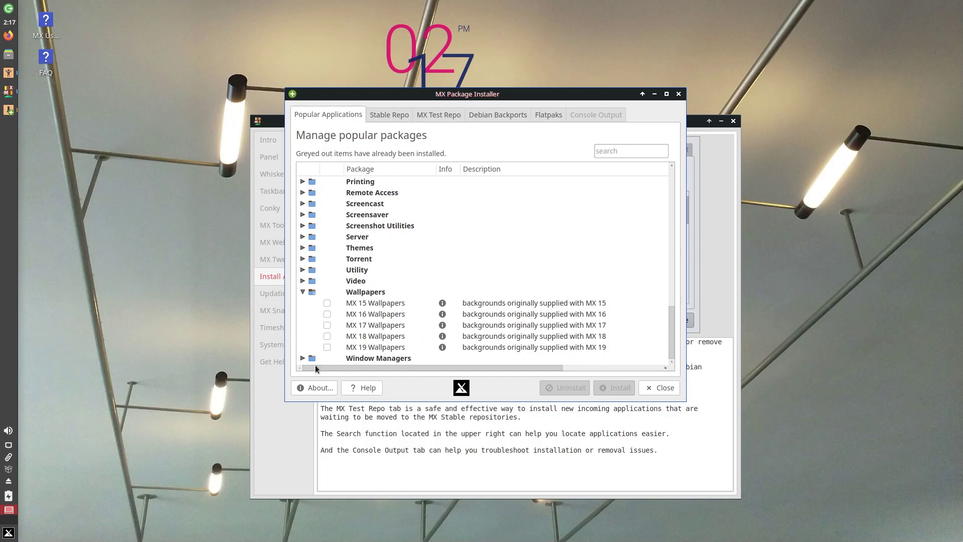
{"action": "left_click", "coordinate": [302, 291]}
{"action": "scroll", "coordinate": [412, 258], "scroll_direction": "up", "scroll_amount": 5}
{"action": "scroll", "coordinate": [412, 257], "scroll_direction": "up", "scroll_amount": 6}
{"action": "scroll", "coordinate": [395, 265], "scroll_direction": "down", "scroll_amount": 12}
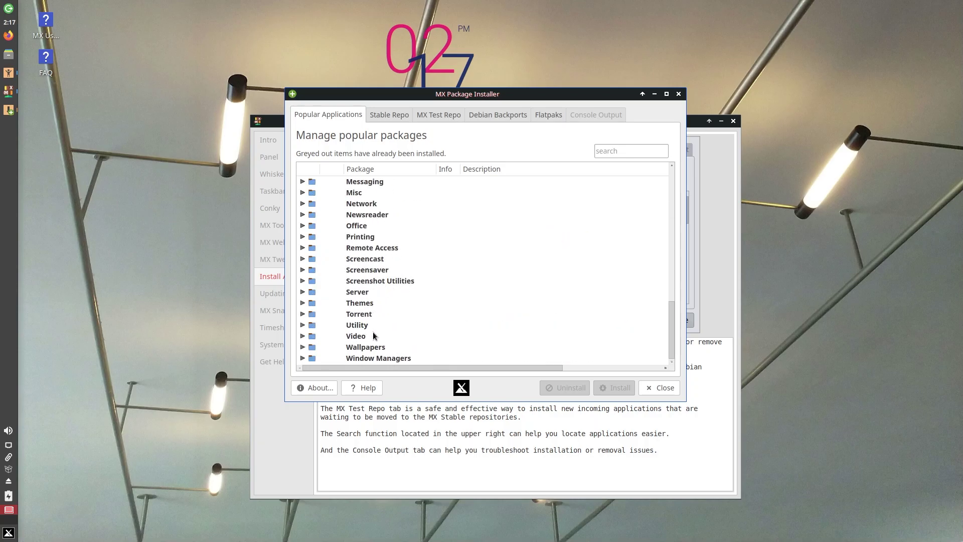
{"action": "double_click", "coordinate": [372, 358]}
{"action": "scroll", "coordinate": [371, 346], "scroll_direction": "down", "scroll_amount": 1}
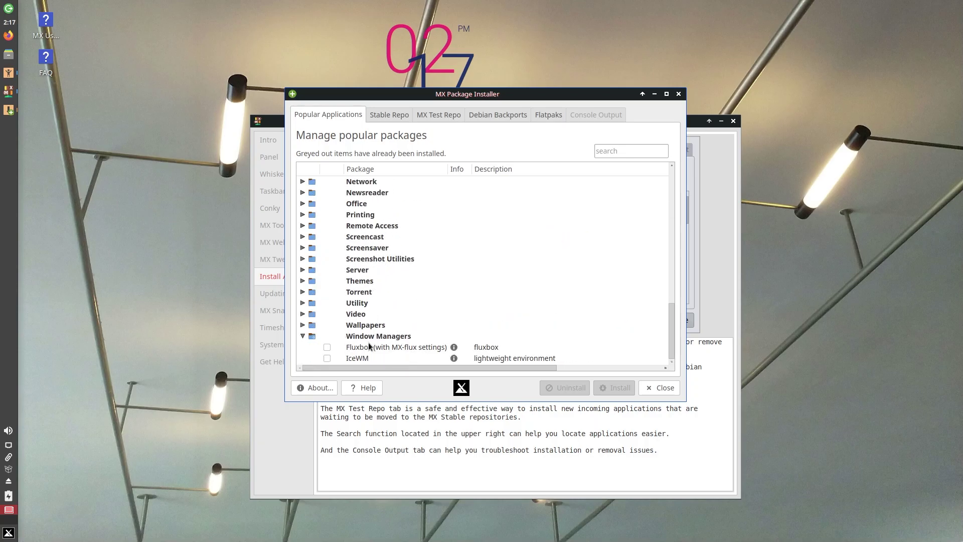
Collapse Window Managers, view the stable repo list, then open MX Test Repo to show its warning.
{"action": "left_click", "coordinate": [301, 336]}
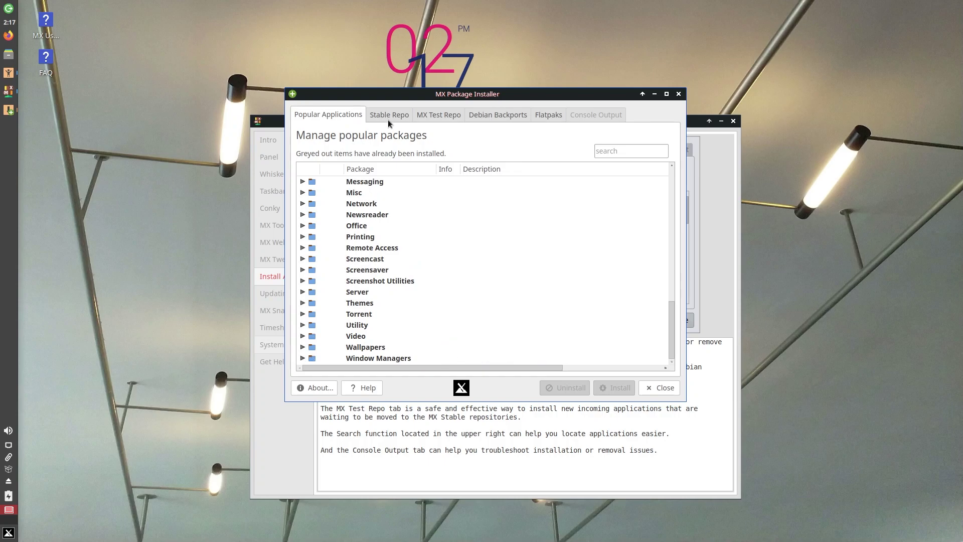
{"action": "left_click", "coordinate": [389, 116]}
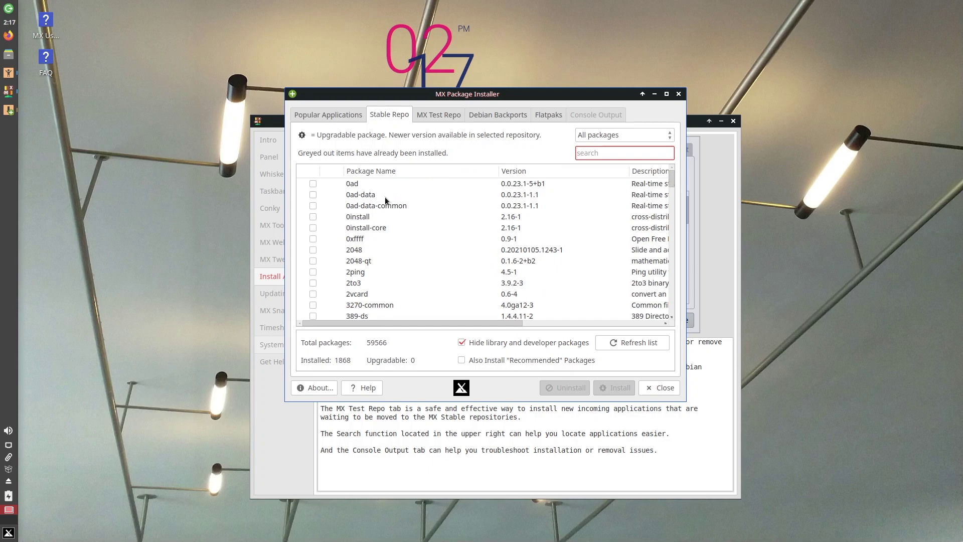
{"action": "left_click", "coordinate": [435, 114]}
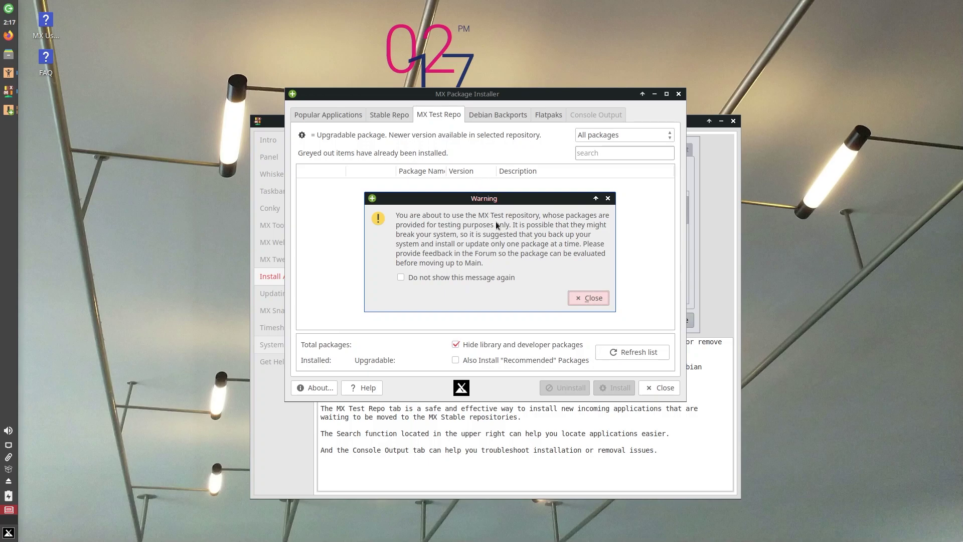
Dismiss the test repo warning and view Debian Backports, dismissing its warning too.
{"action": "left_click", "coordinate": [608, 198]}
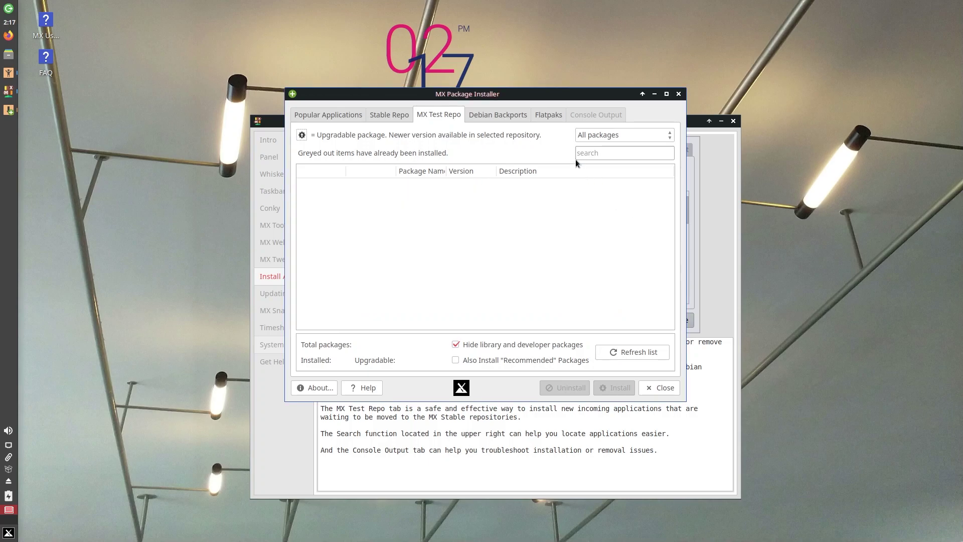
{"action": "left_click", "coordinate": [490, 116]}
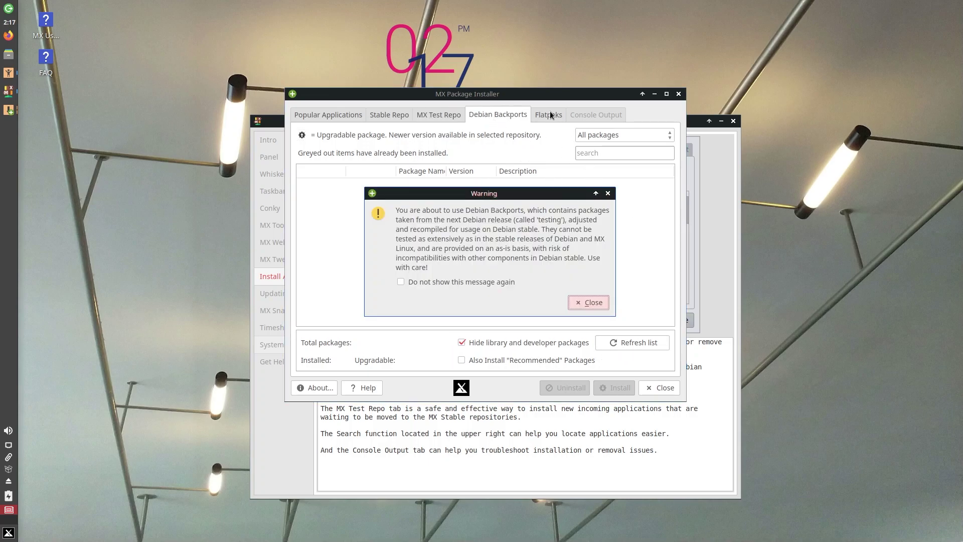
{"action": "left_click", "coordinate": [608, 195]}
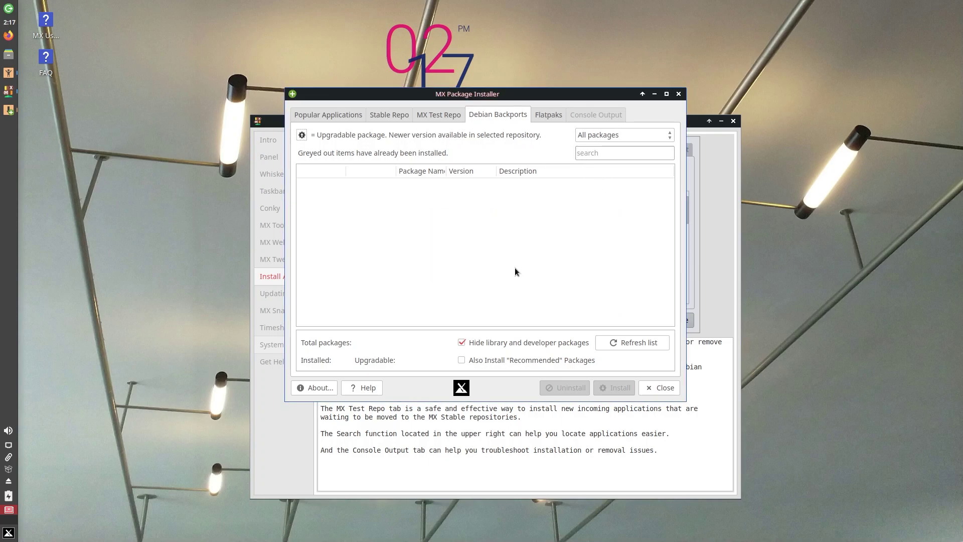
Open Flatpaks, set 'Do not show this message again', and authenticate with the account password.
{"action": "left_click", "coordinate": [541, 115]}
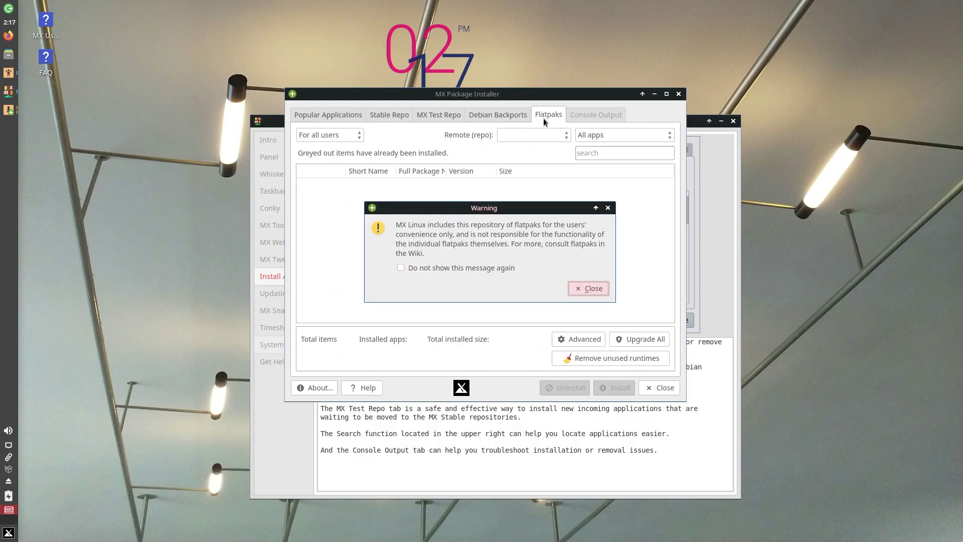
{"action": "left_click", "coordinate": [491, 268]}
{"action": "left_click", "coordinate": [593, 289]}
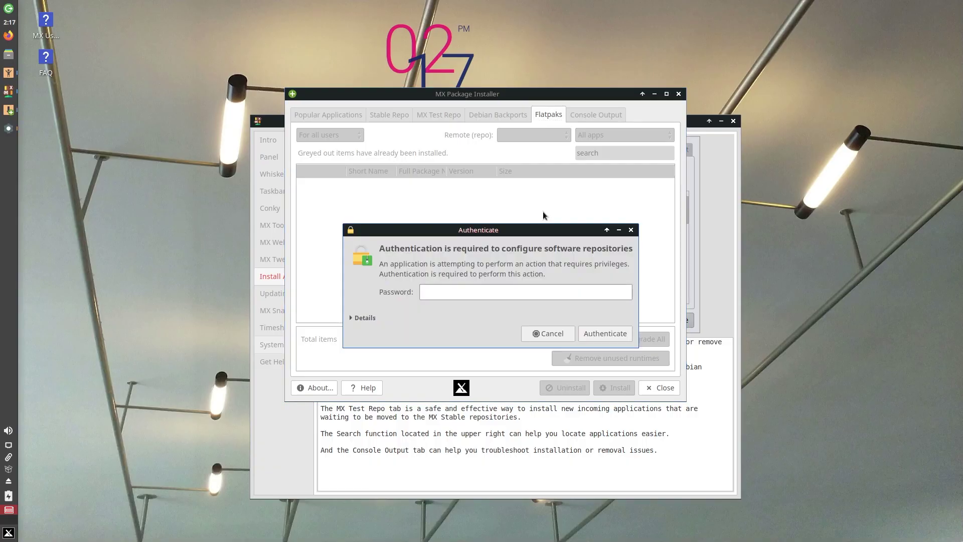
{"action": "type", "text": "demo"}
{"action": "key", "text": "Return"}
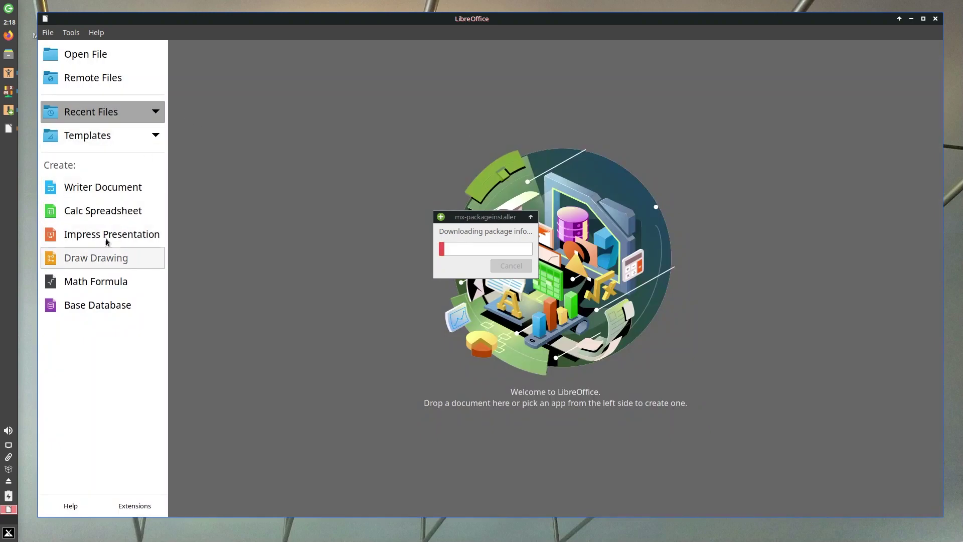
Open a blank Writer document, check the About LibreOffice 7.0.4.2 details, then close Writer.
{"action": "left_click", "coordinate": [66, 186]}
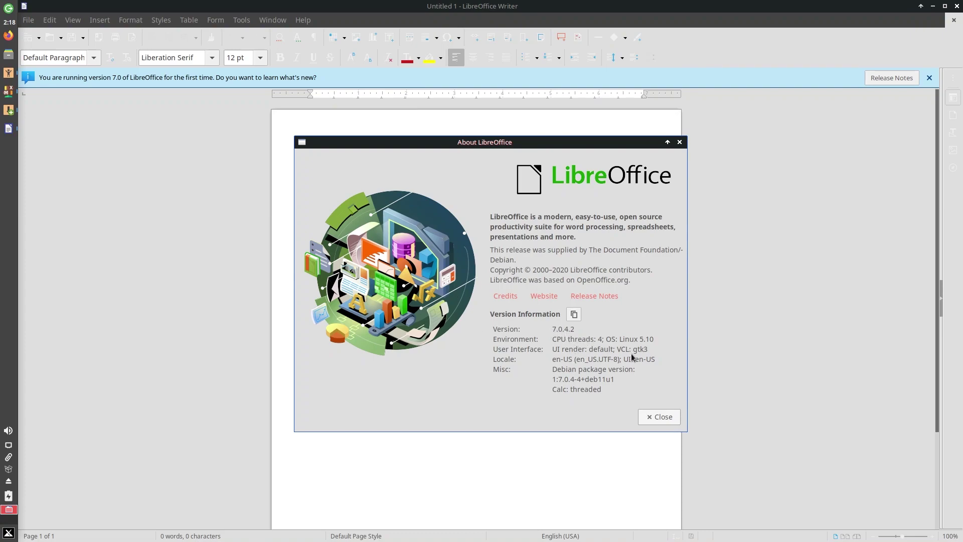
{"action": "left_click", "coordinate": [679, 142]}
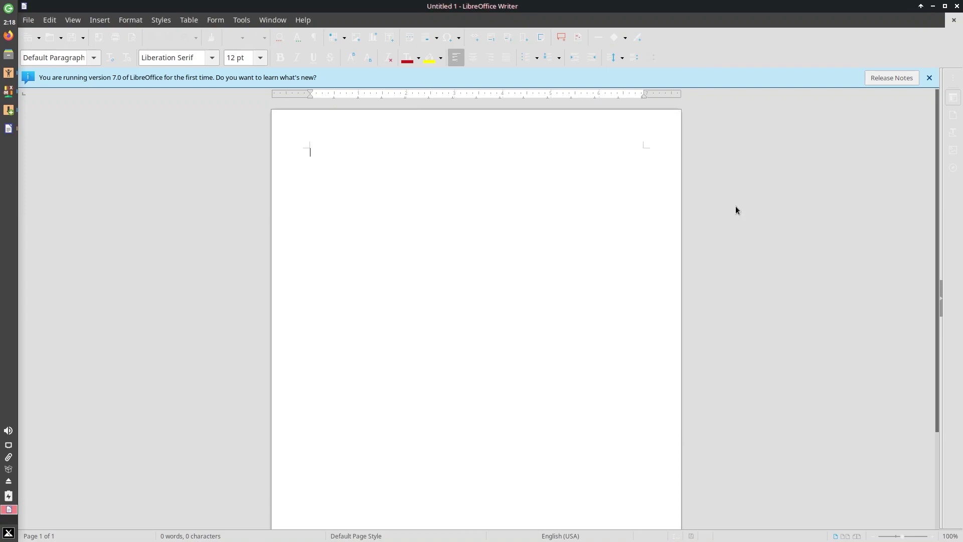
{"action": "left_click", "coordinate": [956, 7]}
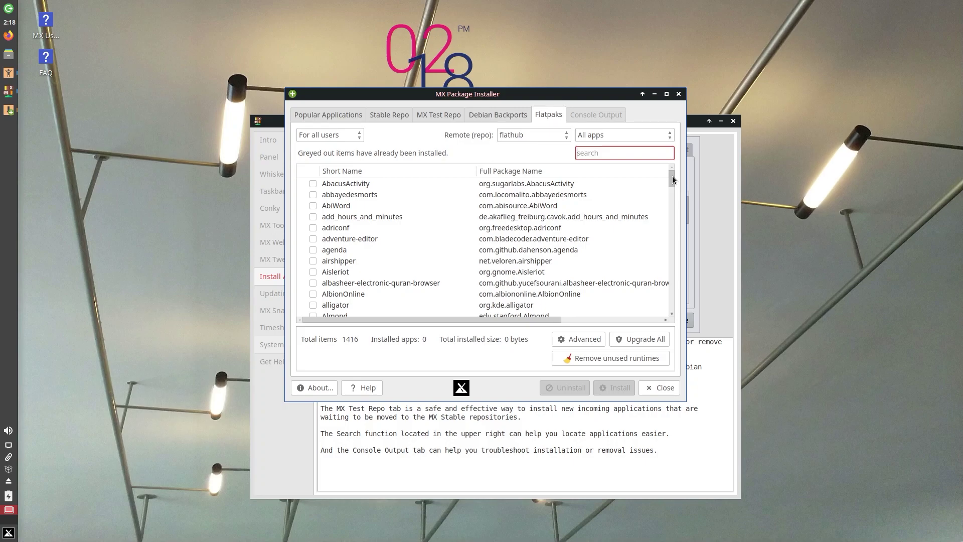
{"action": "mouse_move", "coordinate": [672, 175]}
{"action": "left_mouse_down"}
{"action": "mouse_move", "coordinate": [672, 224]}
{"action": "mouse_move", "coordinate": [668, 177]}
{"action": "left_mouse_up"}
{"action": "left_click", "coordinate": [606, 152]}
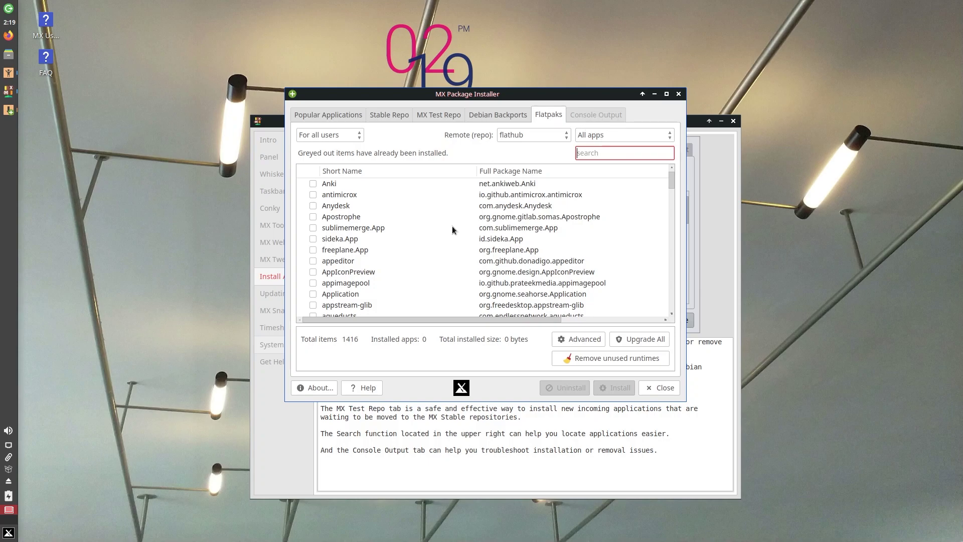
Close MX Package Installer and show MX Tour's Updating topic about MX Updater.
{"action": "left_click", "coordinate": [678, 94]}
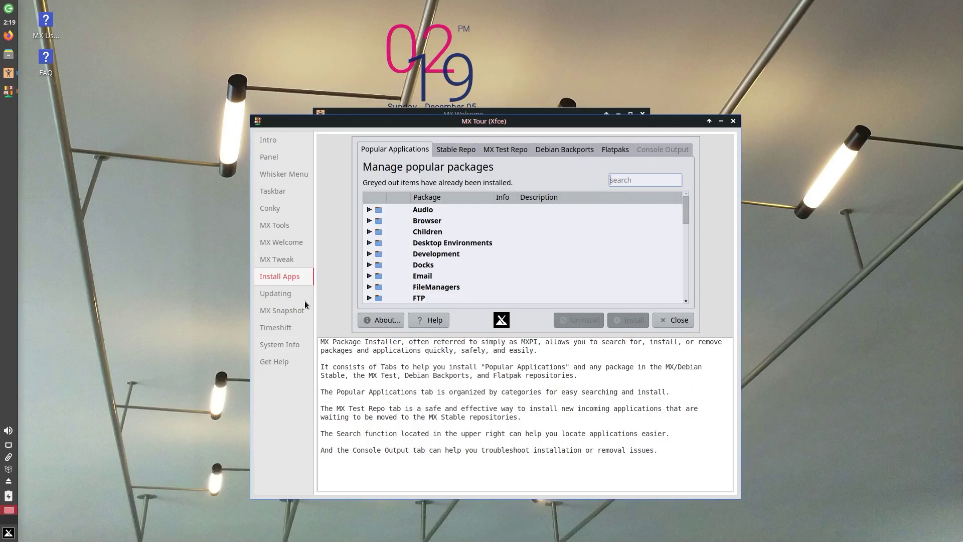
{"action": "left_click", "coordinate": [274, 292]}
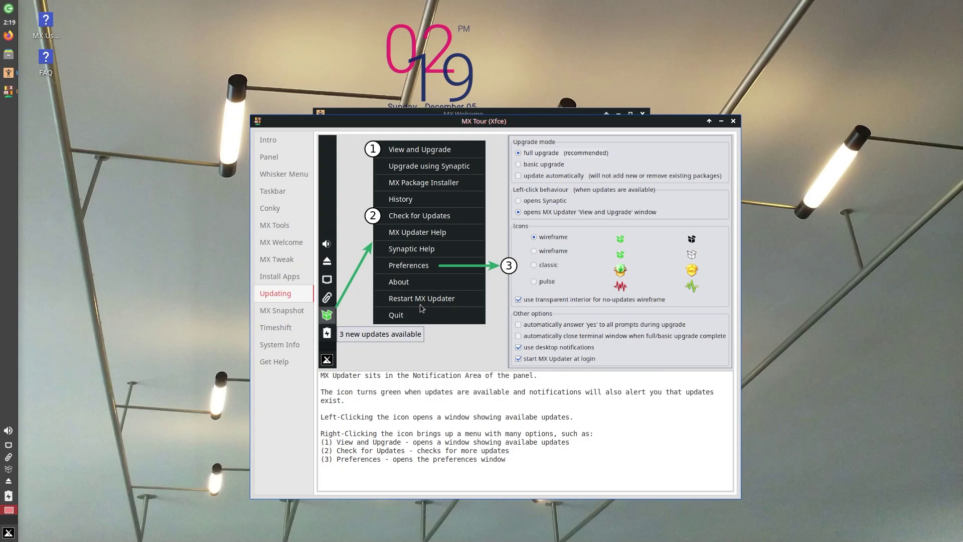
Switch MX Tour to its MX Snapshot page on bootable ISO snapshots.
{"action": "left_click", "coordinate": [279, 312]}
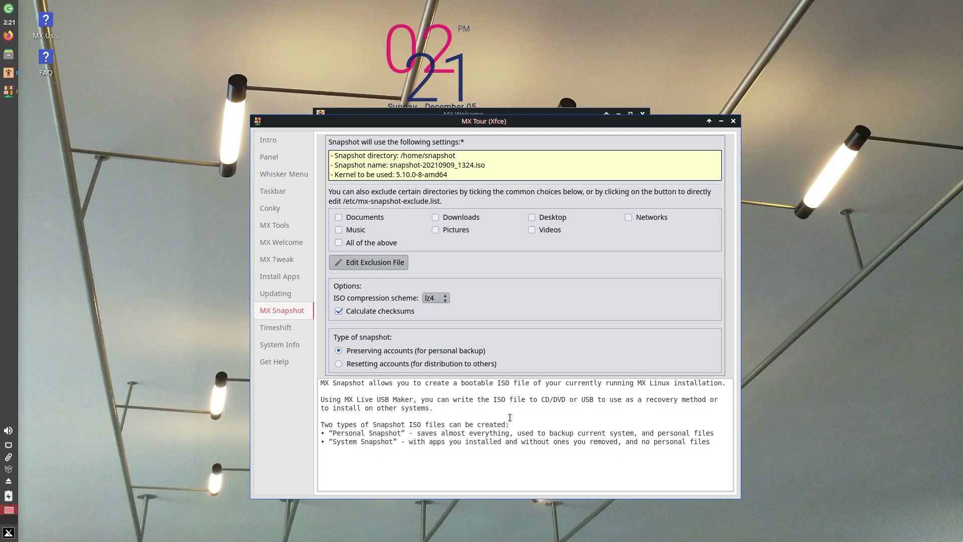
Show the Timeshift page and highlight its 'NOT a backup tool' warning and MX Snapshot advice.
{"action": "left_click", "coordinate": [267, 329]}
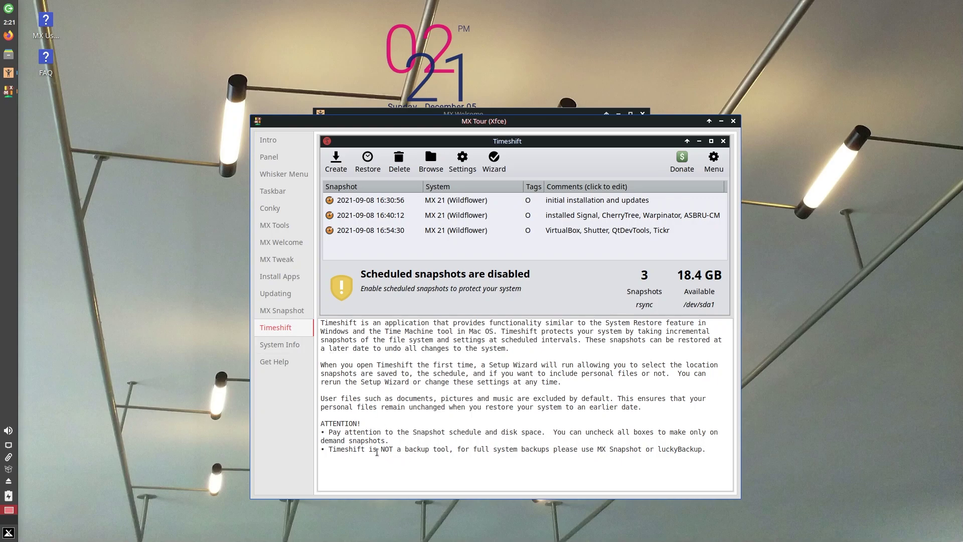
{"action": "left_click_drag", "start_coordinate": [328, 450], "coordinate": [451, 450]}
{"action": "left_click", "coordinate": [452, 450]}
{"action": "left_click_drag", "start_coordinate": [553, 448], "coordinate": [641, 449]}
{"action": "left_click", "coordinate": [569, 411]}
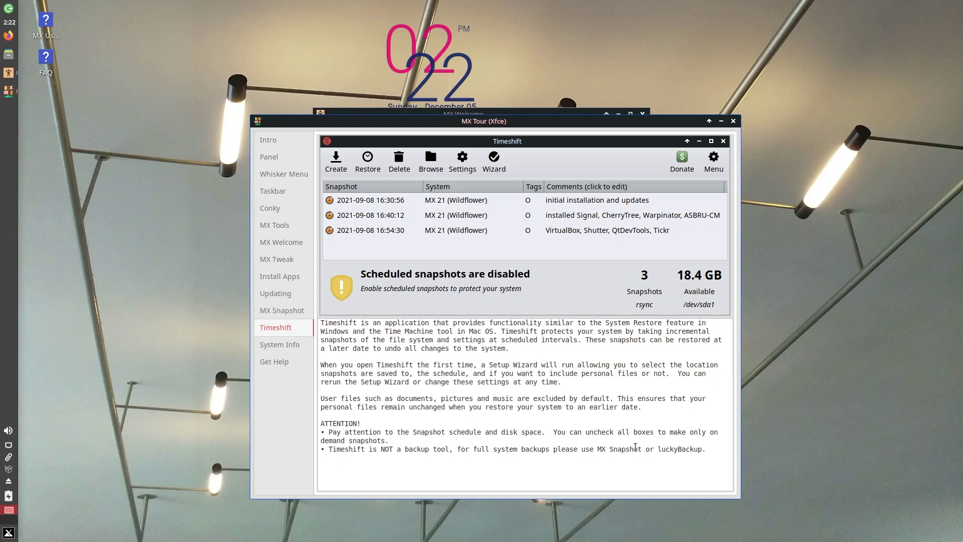
Show the System Info page, then launch Quick System Info by searching 'quick' in Whisker Menu.
{"action": "left_click", "coordinate": [271, 346]}
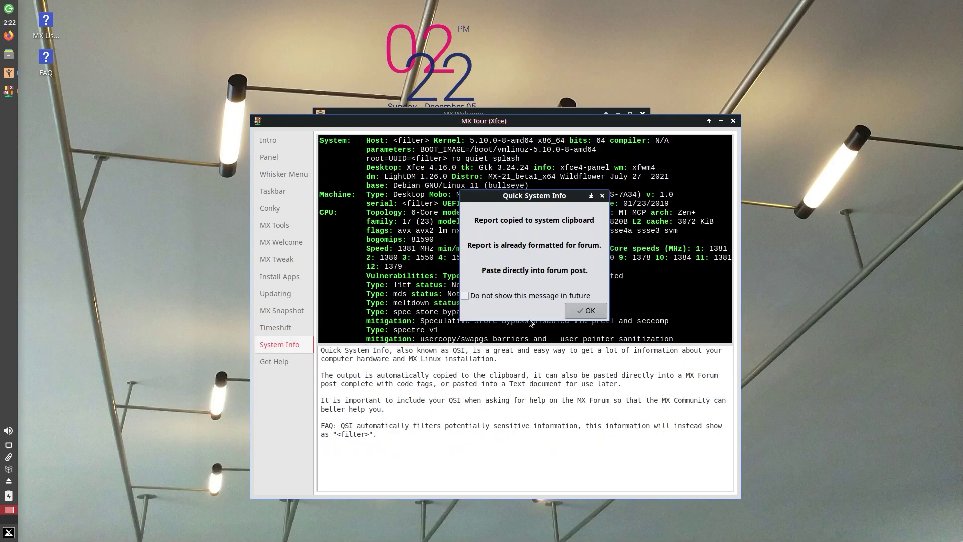
{"action": "left_click", "coordinate": [8, 533]}
{"action": "type", "text": "quic"}
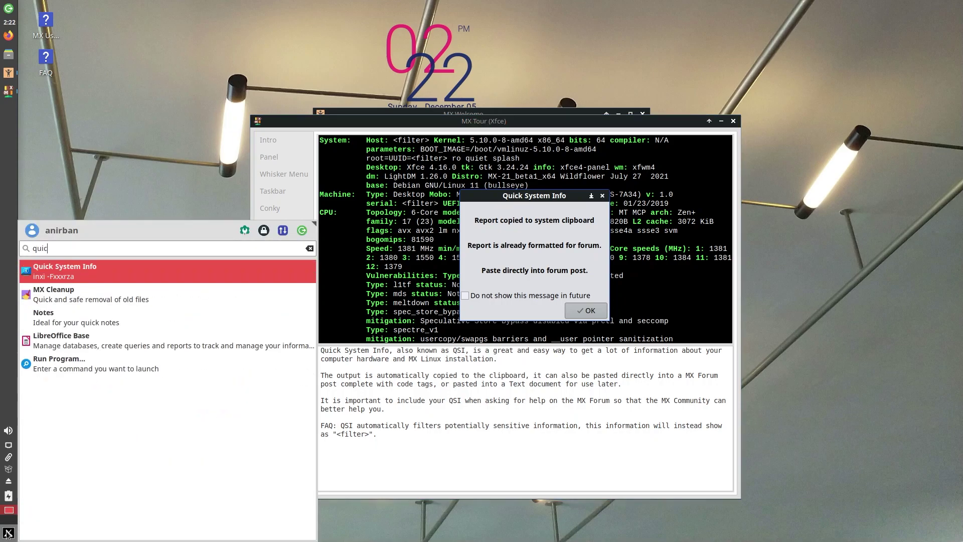
{"action": "type", "text": "k"}
{"action": "key", "text": "Return"}
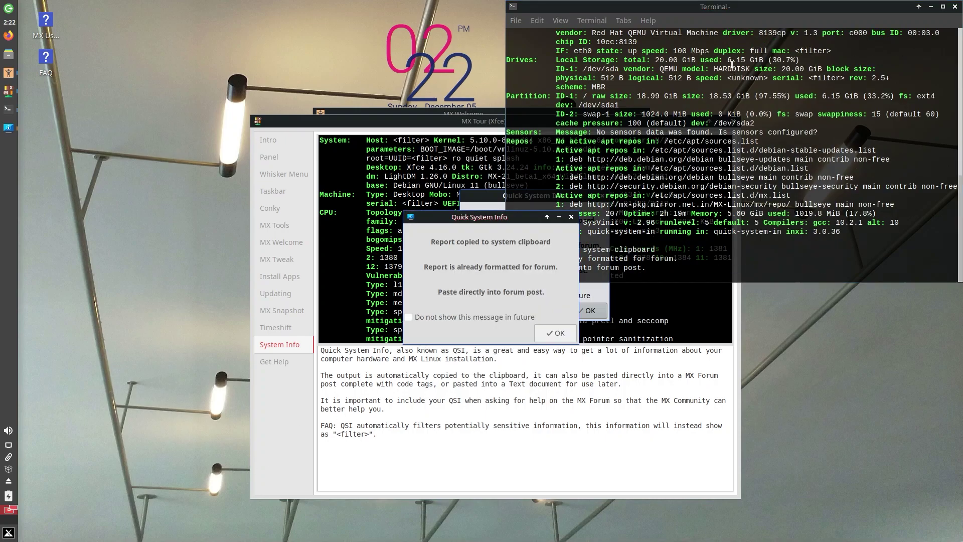
Reposition and scroll through the Quick System Info terminal report, then close it.
{"action": "left_click_drag", "start_coordinate": [723, 9], "coordinate": [664, 102]}
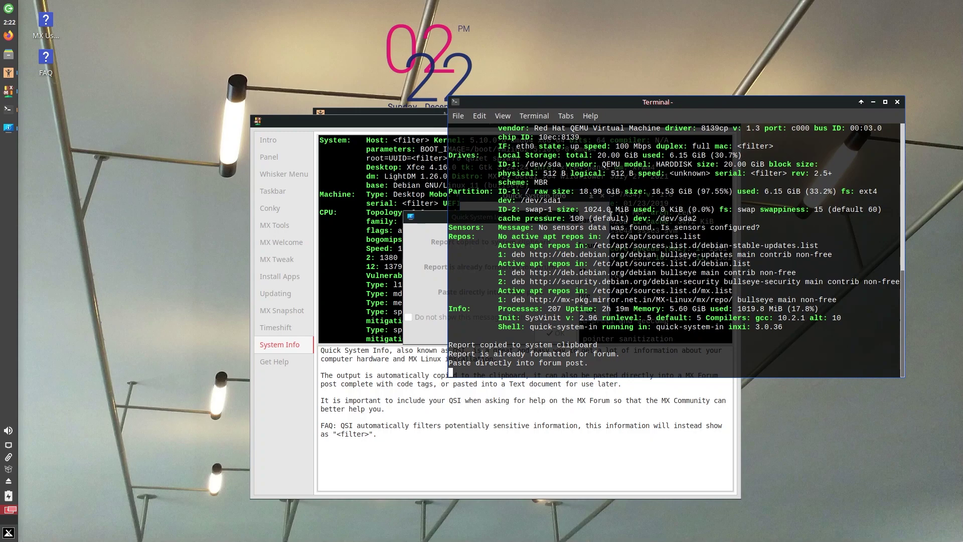
{"action": "scroll", "coordinate": [620, 209], "scroll_direction": "up", "scroll_amount": 4}
{"action": "scroll", "coordinate": [620, 209], "scroll_direction": "up", "scroll_amount": 9}
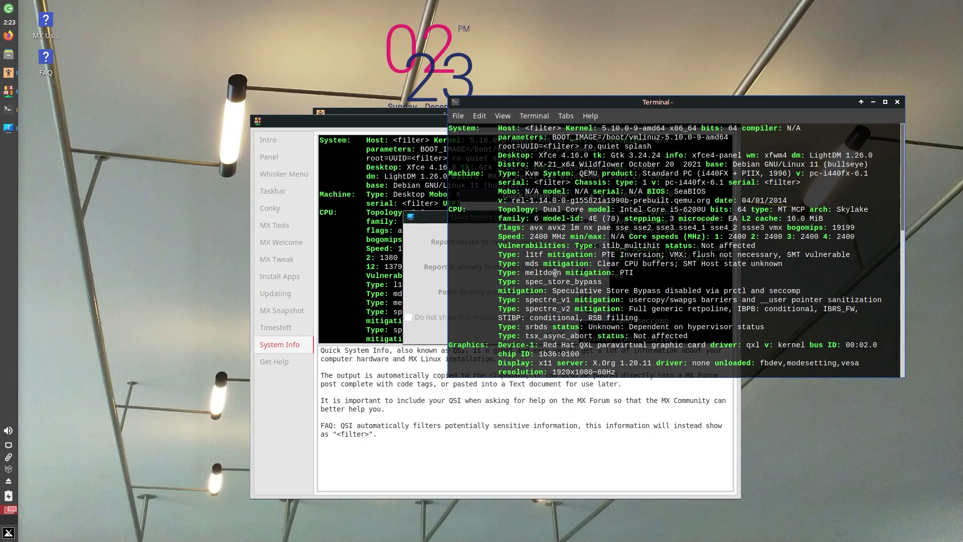
{"action": "scroll", "coordinate": [565, 291], "scroll_direction": "down", "scroll_amount": 2}
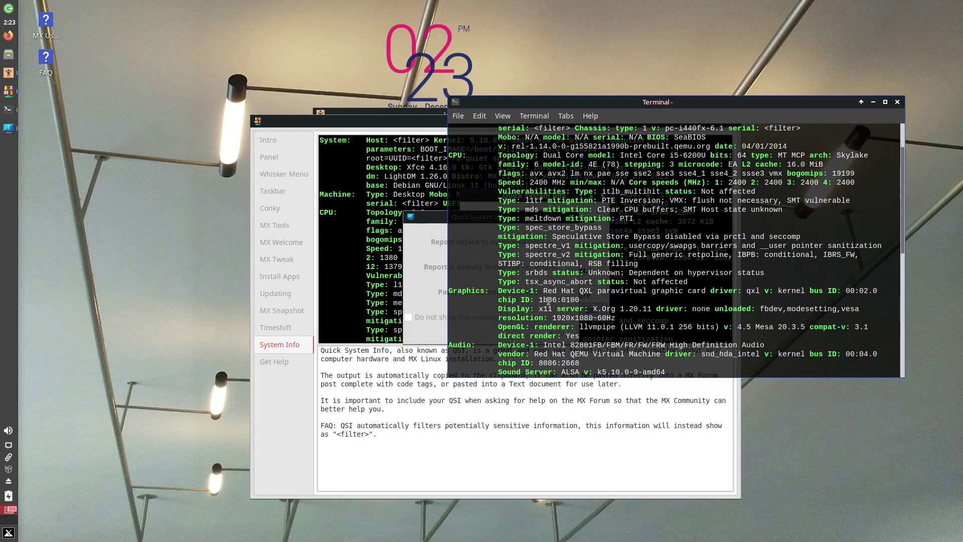
{"action": "scroll", "coordinate": [535, 299], "scroll_direction": "down", "scroll_amount": 2}
{"action": "scroll", "coordinate": [535, 300], "scroll_direction": "down", "scroll_amount": 2}
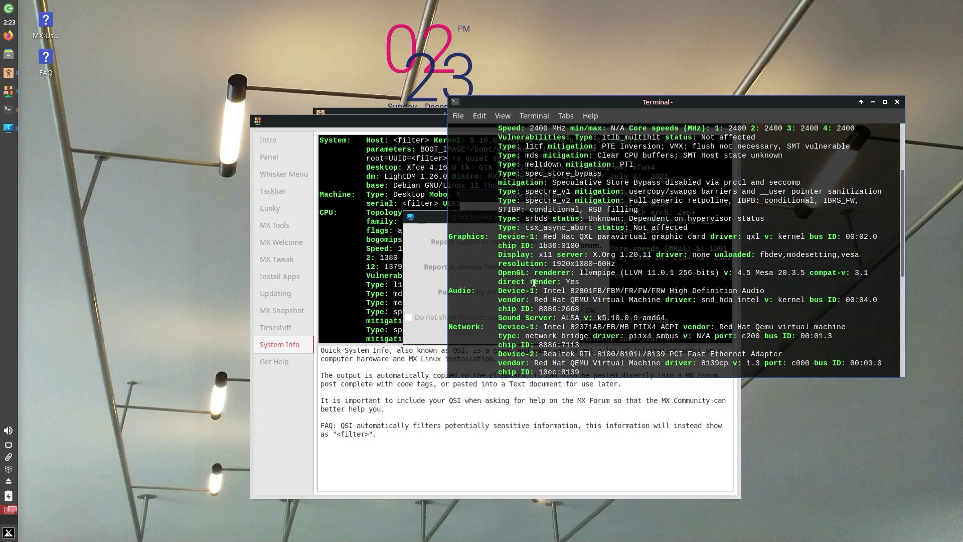
{"action": "scroll", "coordinate": [493, 330], "scroll_direction": "down", "scroll_amount": 2}
{"action": "scroll", "coordinate": [493, 329], "scroll_direction": "down", "scroll_amount": 1}
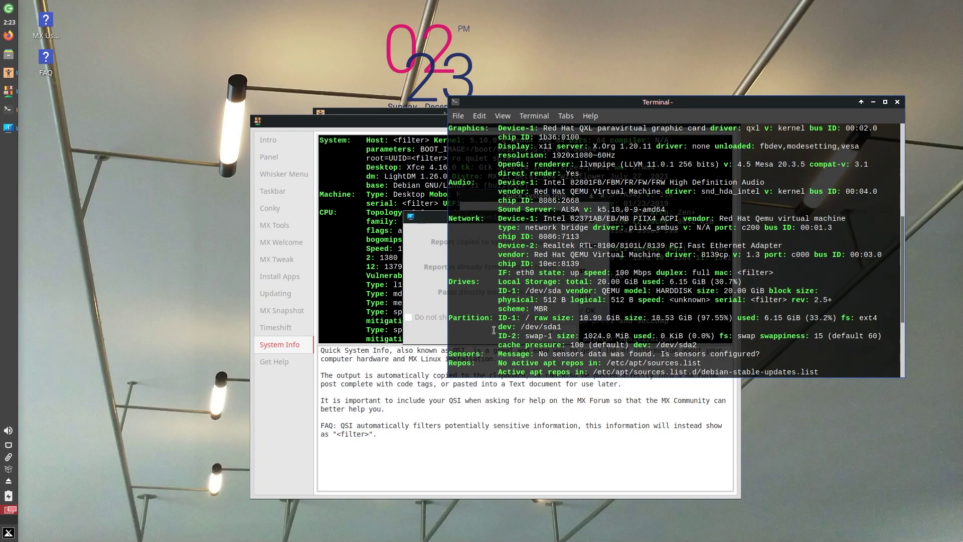
{"action": "scroll", "coordinate": [504, 321], "scroll_direction": "down", "scroll_amount": 5}
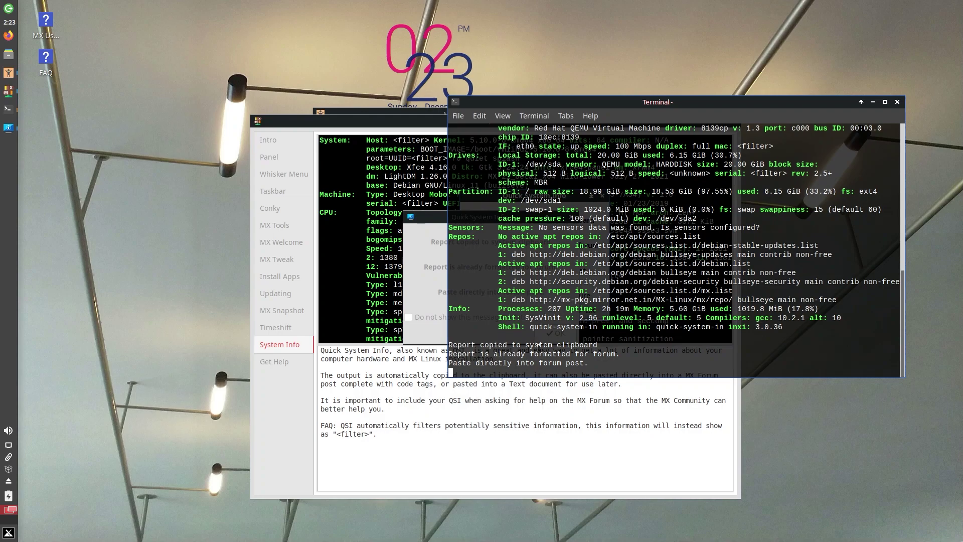
{"action": "left_click", "coordinate": [896, 103]}
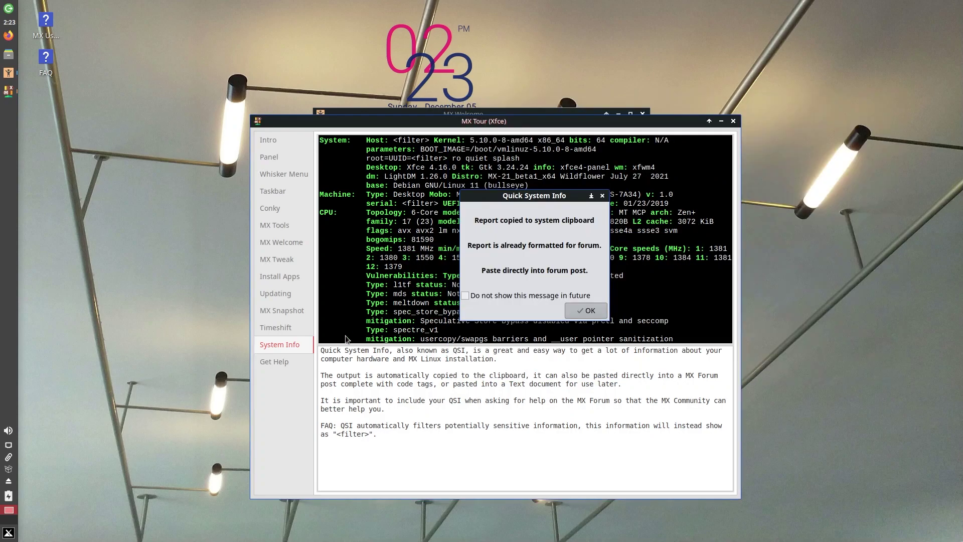
View the Get Help resources page, then close MX Tour.
{"action": "left_click", "coordinate": [278, 364]}
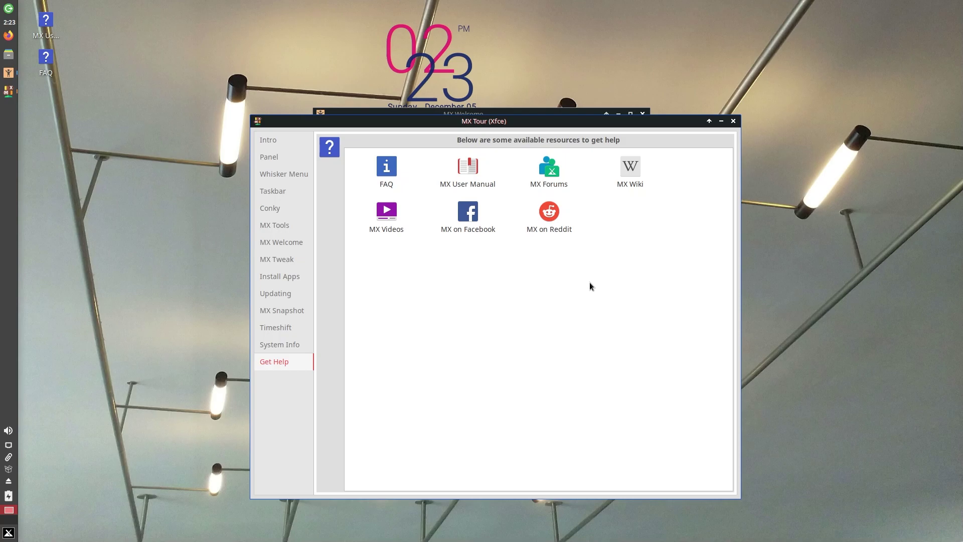
{"action": "left_click", "coordinate": [733, 120]}
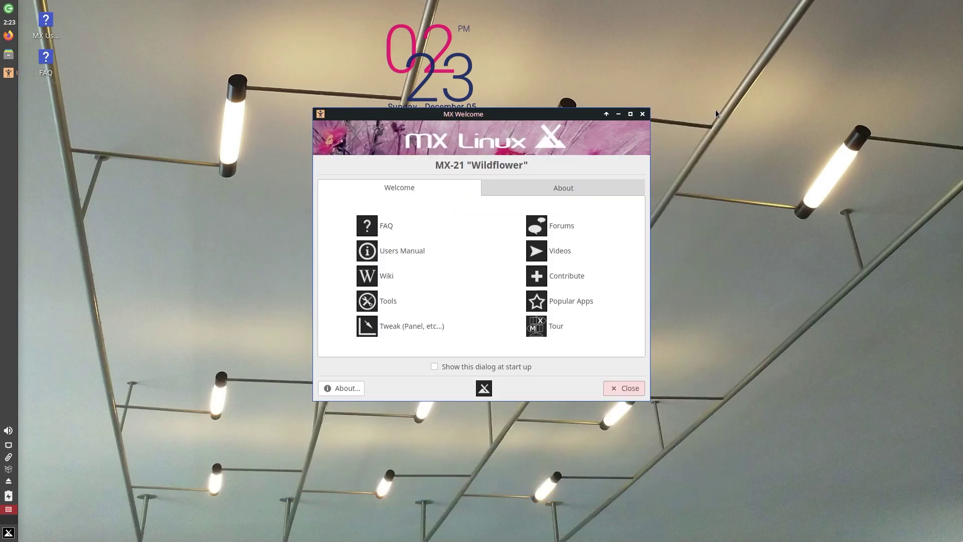
Close MX Welcome and scroll Whisker Menu's Accessories list down to Xfburn.
{"action": "left_click", "coordinate": [642, 114]}
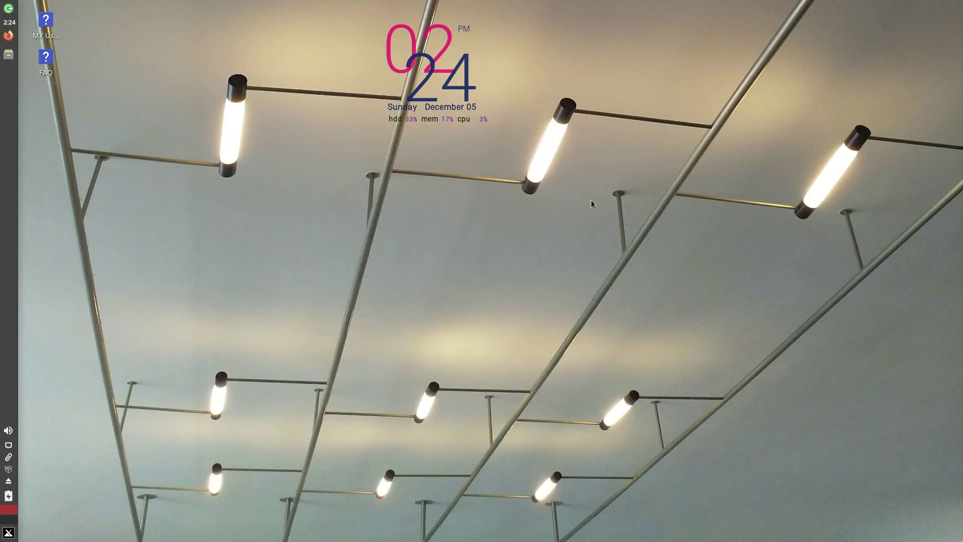
{"action": "left_click", "coordinate": [8, 532]}
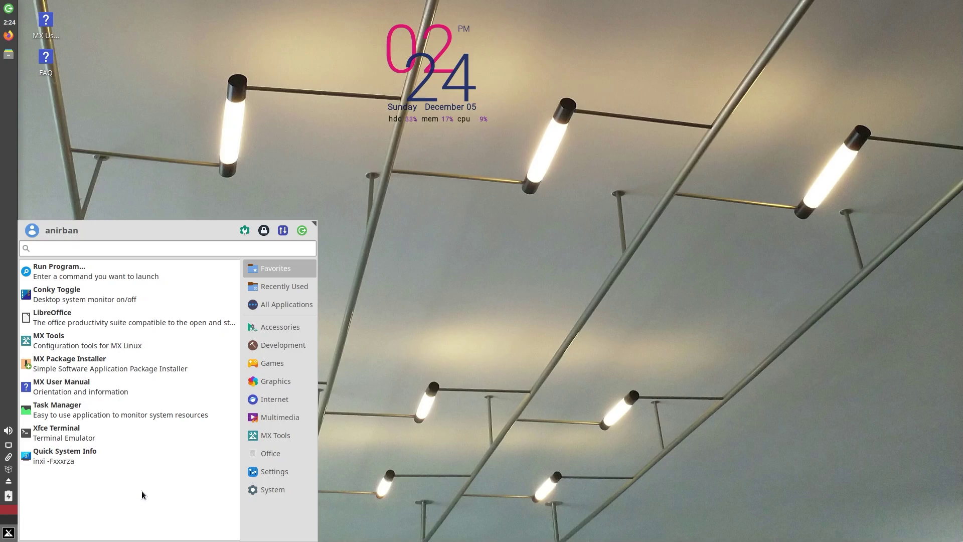
{"action": "left_click", "coordinate": [296, 345]}
{"action": "left_click", "coordinate": [283, 334]}
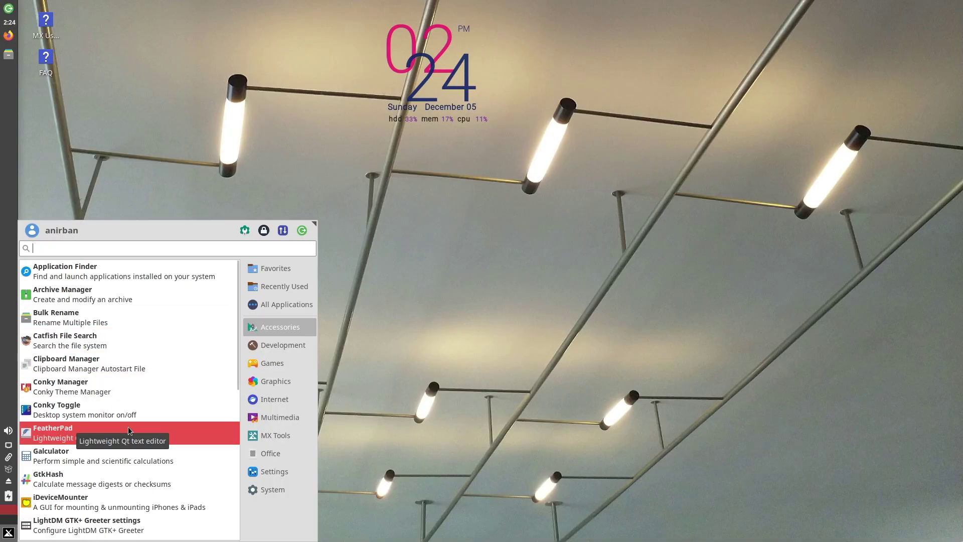
{"action": "scroll", "coordinate": [108, 464], "scroll_direction": "down", "scroll_amount": 1}
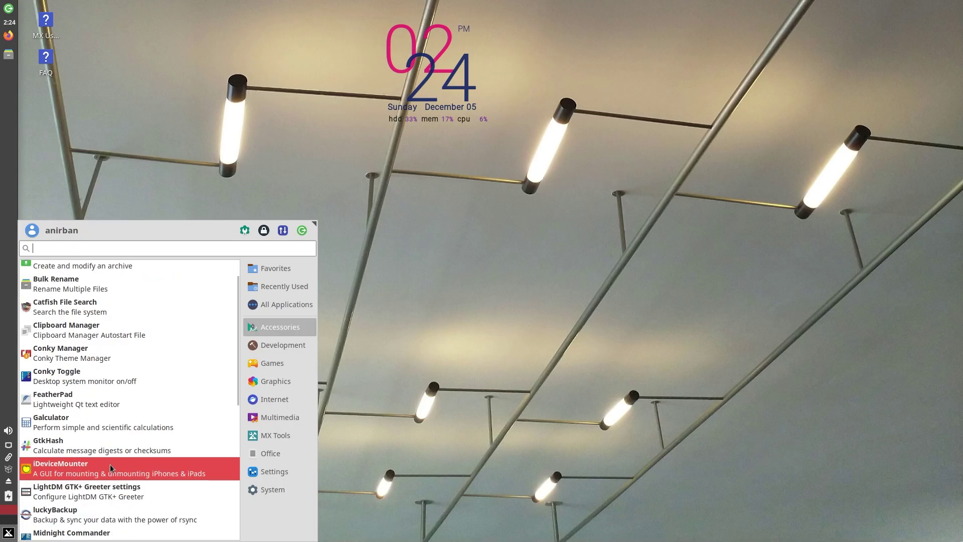
{"action": "scroll", "coordinate": [110, 464], "scroll_direction": "down", "scroll_amount": 5}
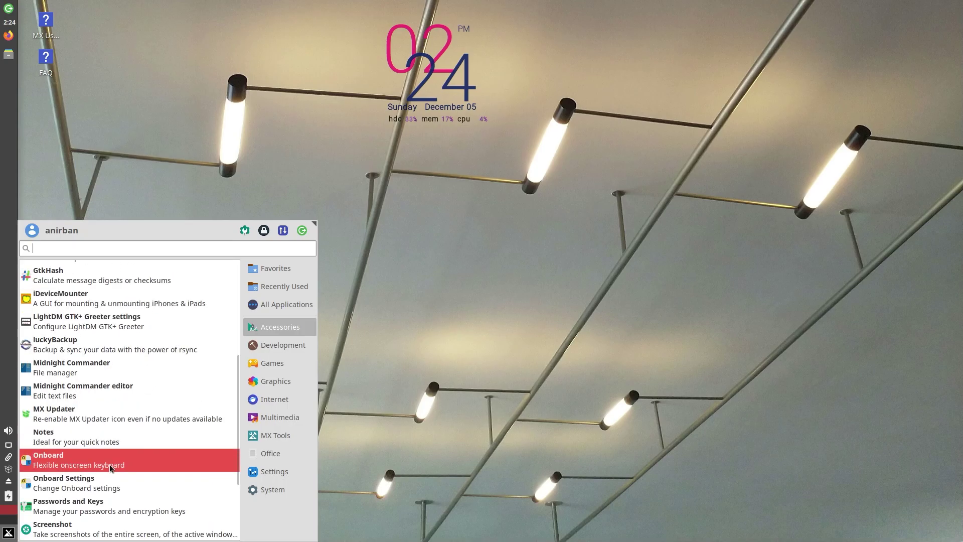
{"action": "scroll", "coordinate": [109, 464], "scroll_direction": "down", "scroll_amount": 2}
{"action": "scroll", "coordinate": [118, 425], "scroll_direction": "down", "scroll_amount": 1}
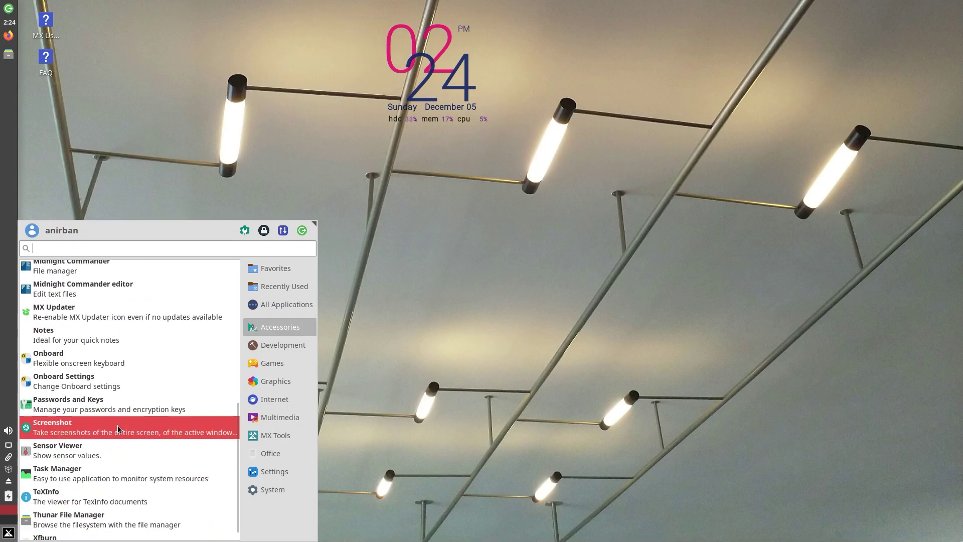
{"action": "scroll", "coordinate": [81, 466], "scroll_direction": "down", "scroll_amount": 1}
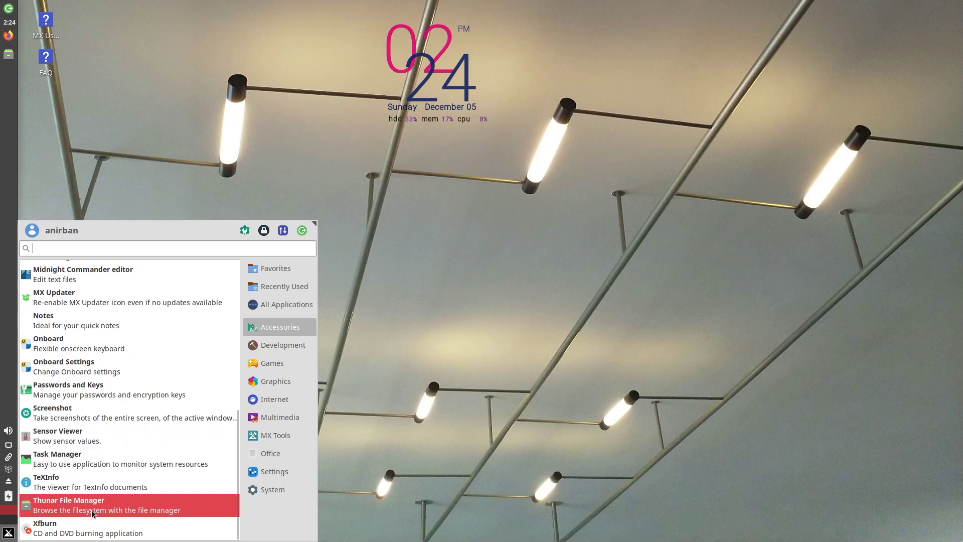
Launch Task Manager, maximize its 177-process list, then close it.
{"action": "left_click", "coordinate": [94, 460]}
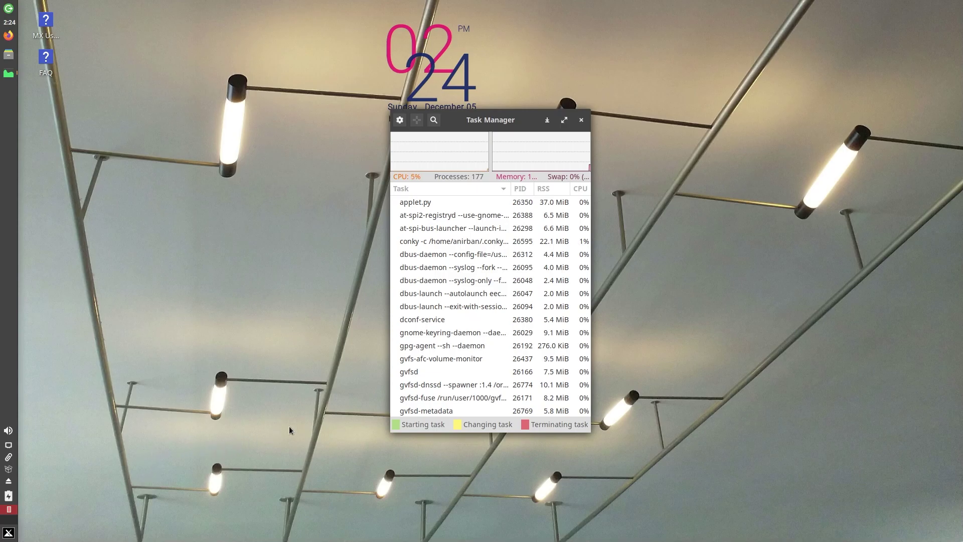
{"action": "left_click", "coordinate": [564, 120]}
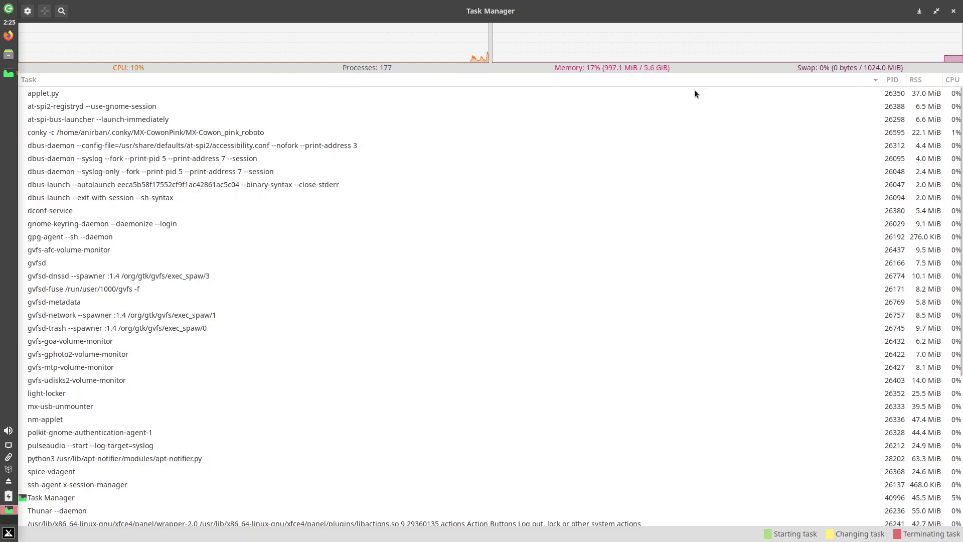
{"action": "left_click", "coordinate": [953, 11]}
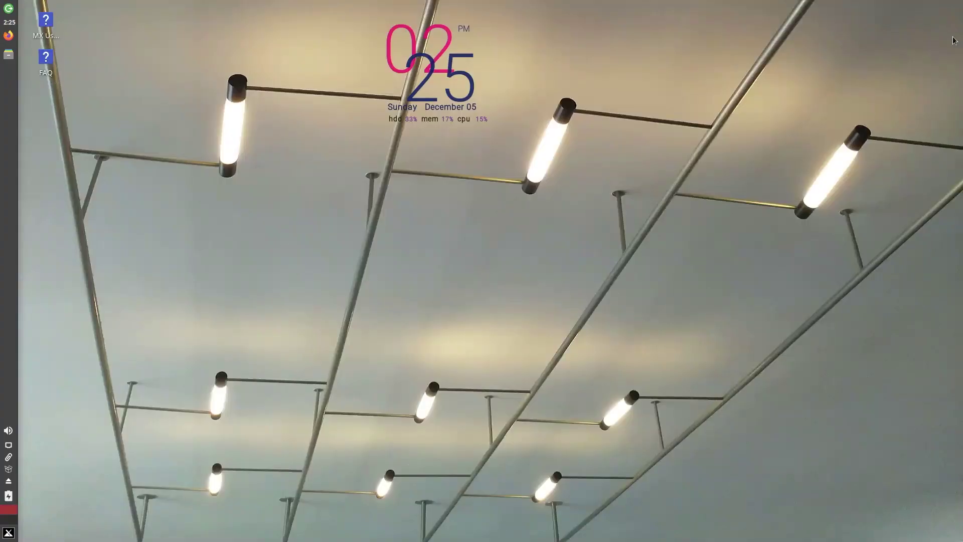
Reopen Whisker Menu and browse Accessories, Development, Games, Graphics, Internet and Multimedia categories.
{"action": "left_click", "coordinate": [7, 535]}
{"action": "left_click", "coordinate": [290, 327]}
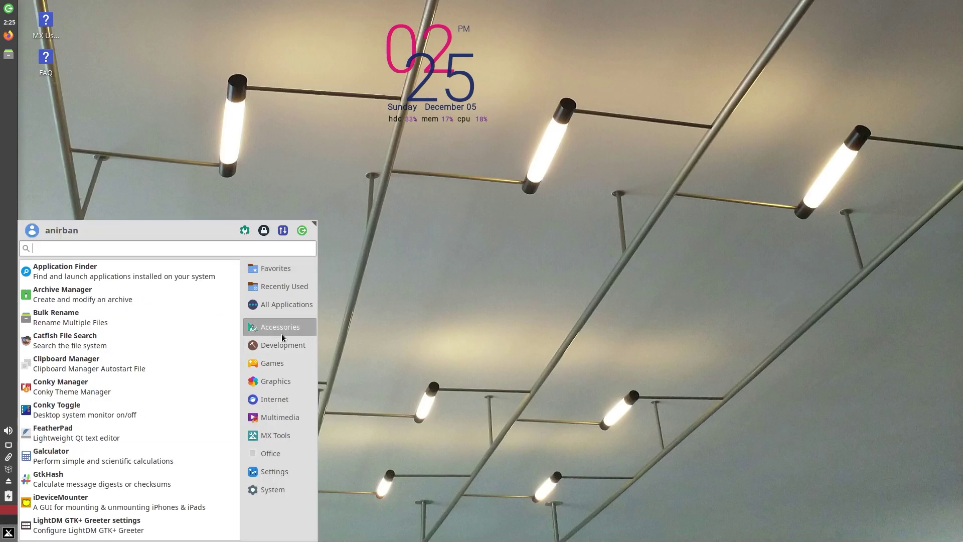
{"action": "scroll", "coordinate": [128, 489], "scroll_direction": "down", "scroll_amount": 3}
{"action": "scroll", "coordinate": [98, 495], "scroll_direction": "down", "scroll_amount": 5}
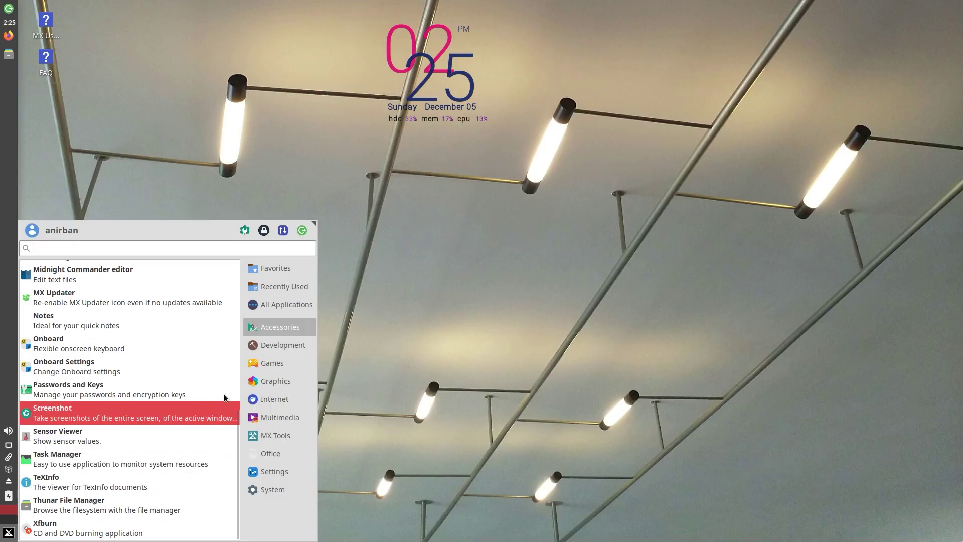
{"action": "left_click", "coordinate": [266, 348]}
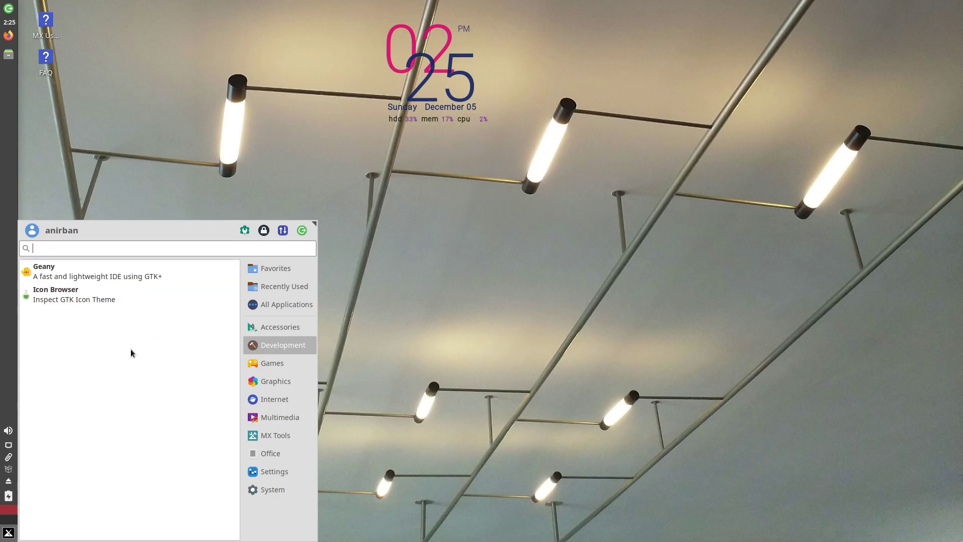
{"action": "left_click", "coordinate": [259, 364]}
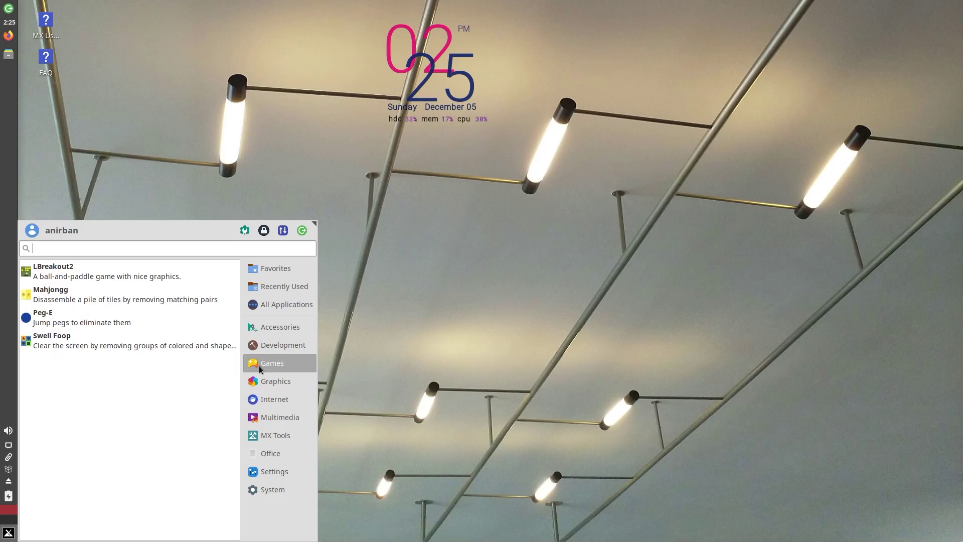
{"action": "left_click", "coordinate": [270, 381]}
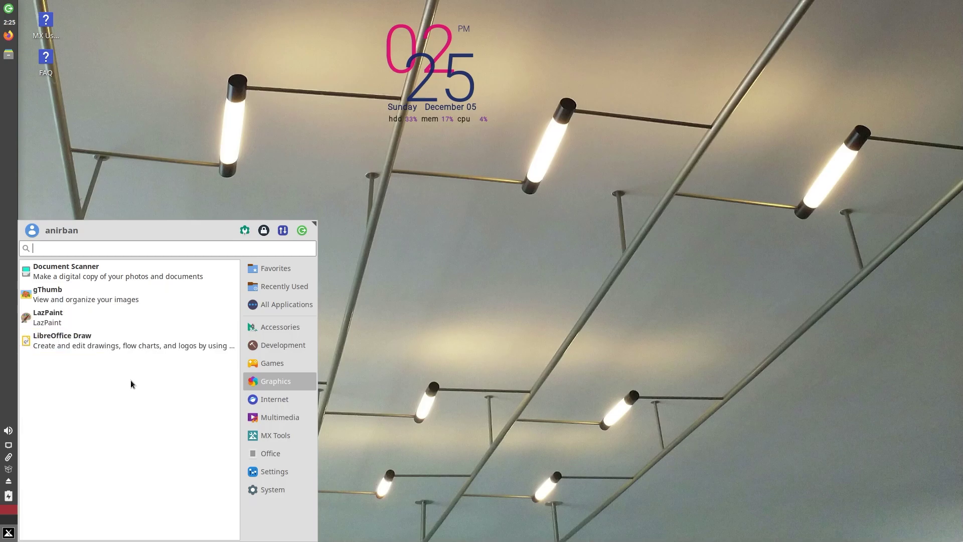
{"action": "left_click", "coordinate": [255, 399]}
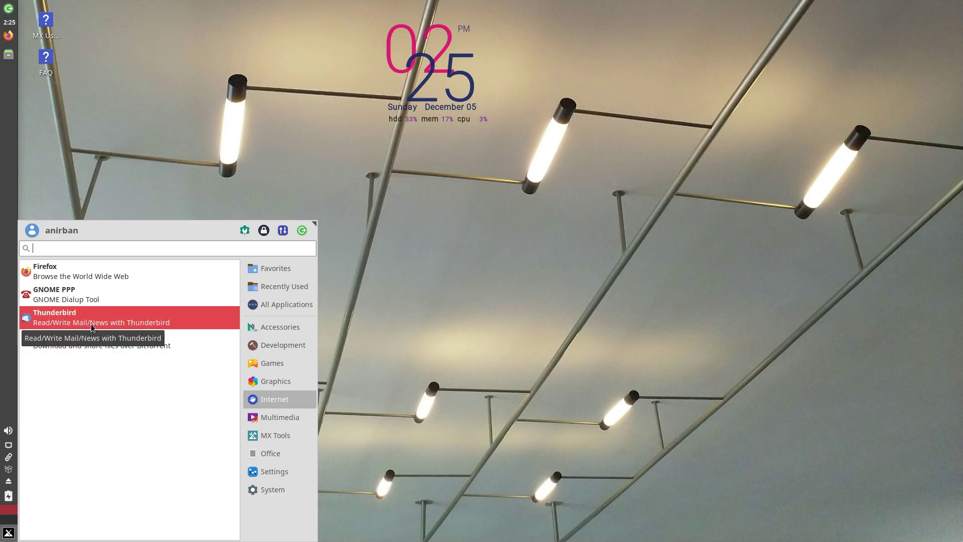
{"action": "left_click", "coordinate": [285, 423]}
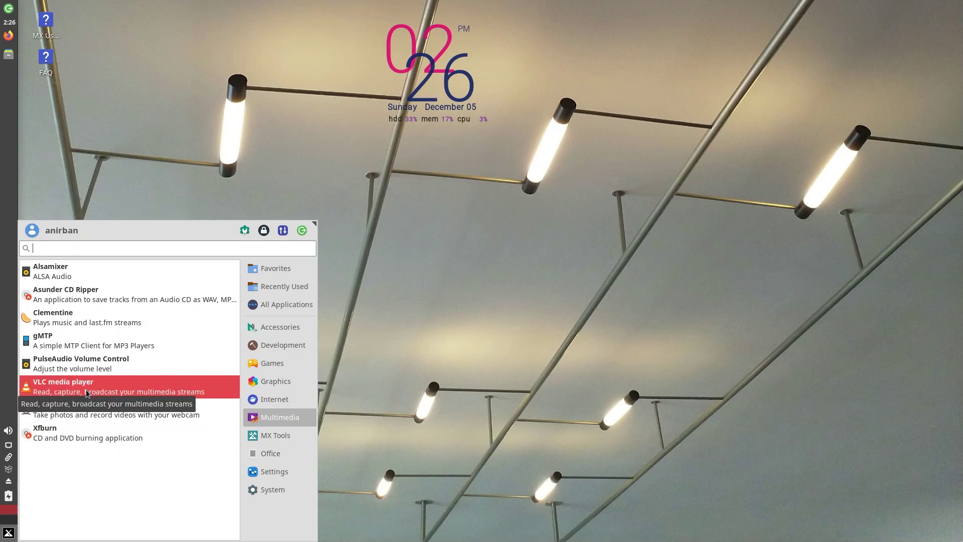
Browse the MX Tools, Office, Settings and System categories, scrolling through the longer lists.
{"action": "left_click", "coordinate": [251, 438]}
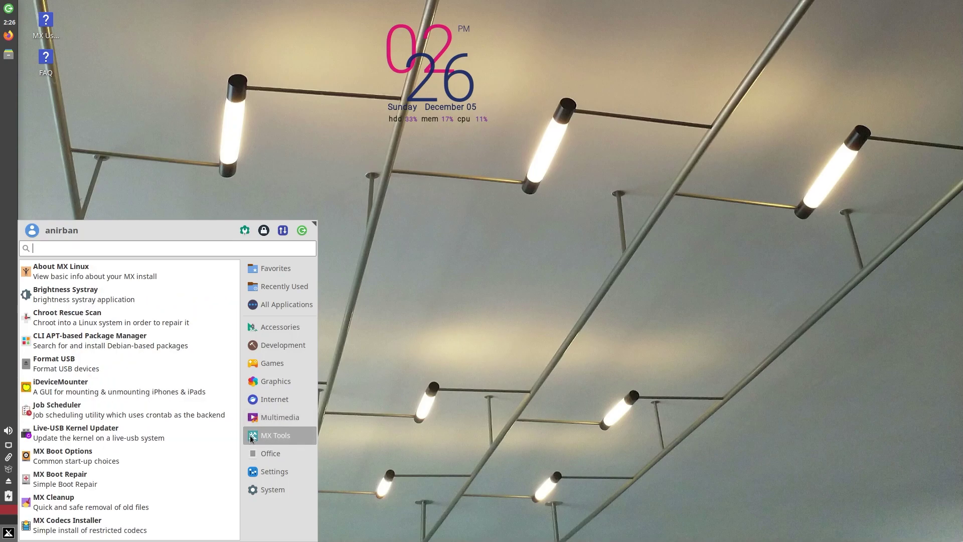
{"action": "scroll", "coordinate": [141, 461], "scroll_direction": "down", "scroll_amount": 8}
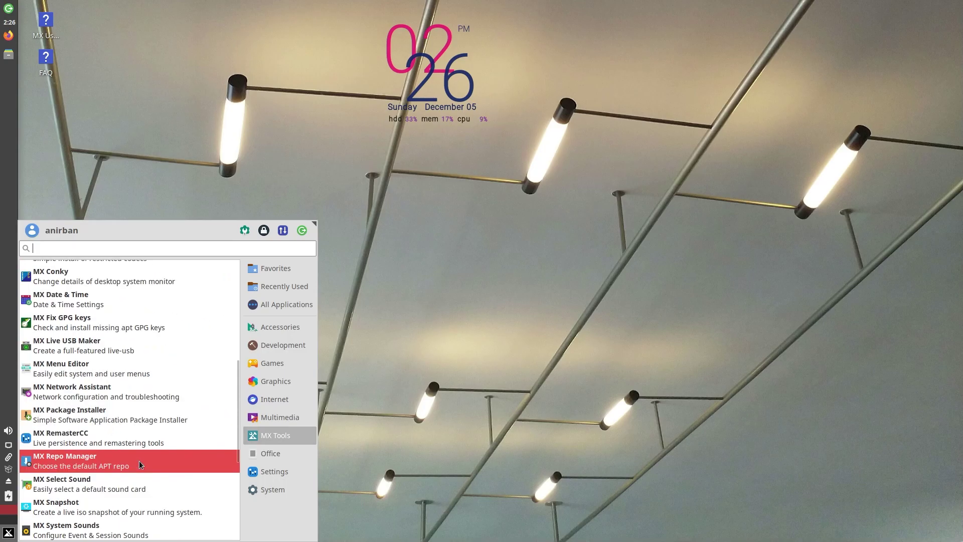
{"action": "left_click", "coordinate": [261, 453]}
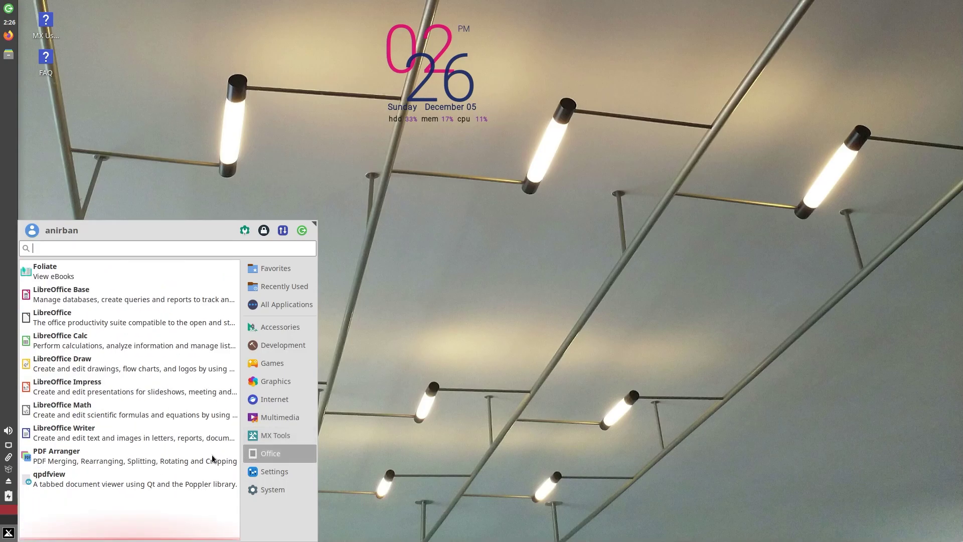
{"action": "left_click", "coordinate": [299, 473]}
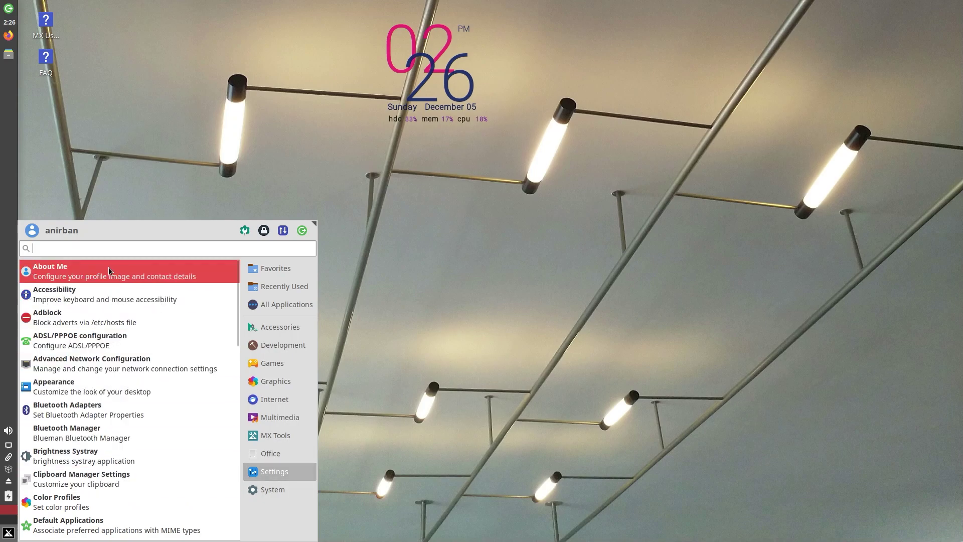
{"action": "scroll", "coordinate": [107, 331], "scroll_direction": "down", "scroll_amount": 8}
{"action": "scroll", "coordinate": [107, 340], "scroll_direction": "down", "scroll_amount": 5}
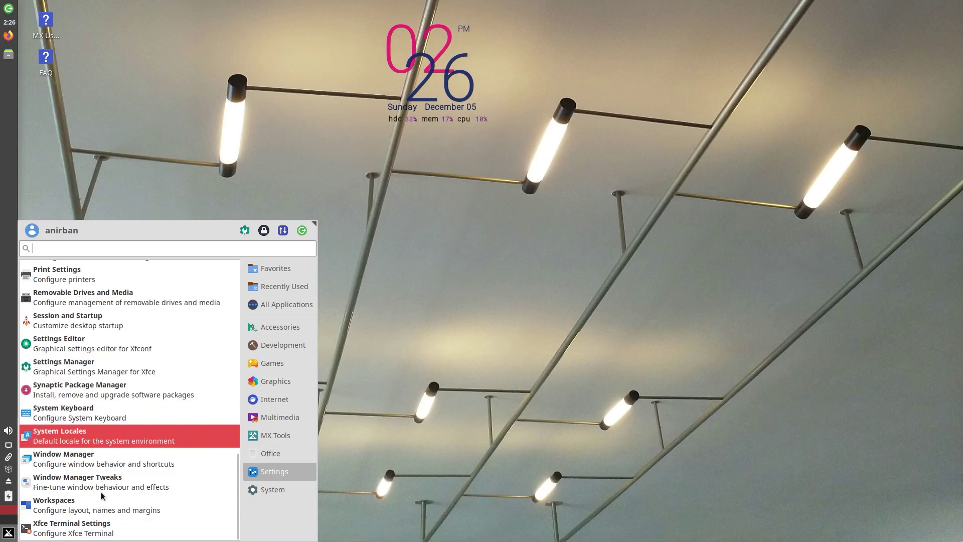
{"action": "left_click", "coordinate": [255, 488]}
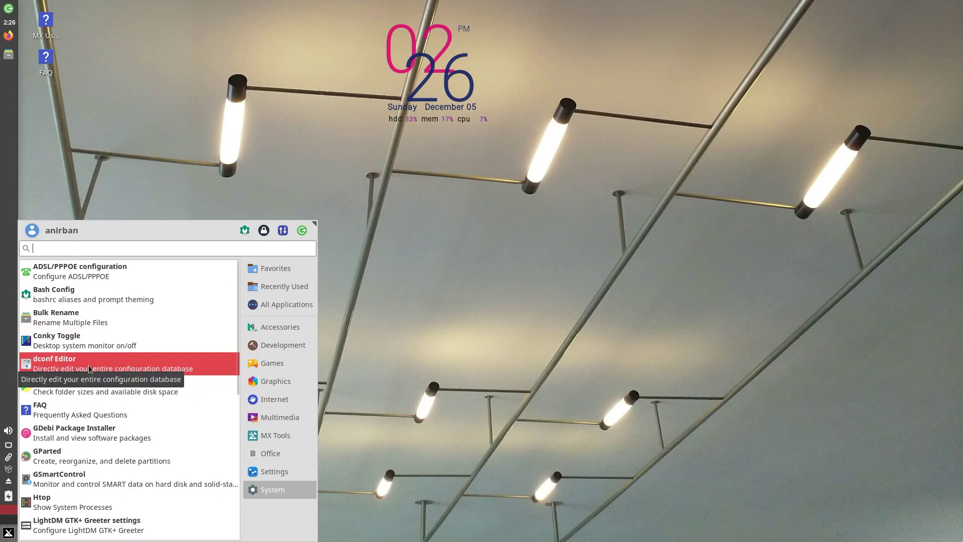
{"action": "scroll", "coordinate": [90, 466], "scroll_direction": "down", "scroll_amount": 2}
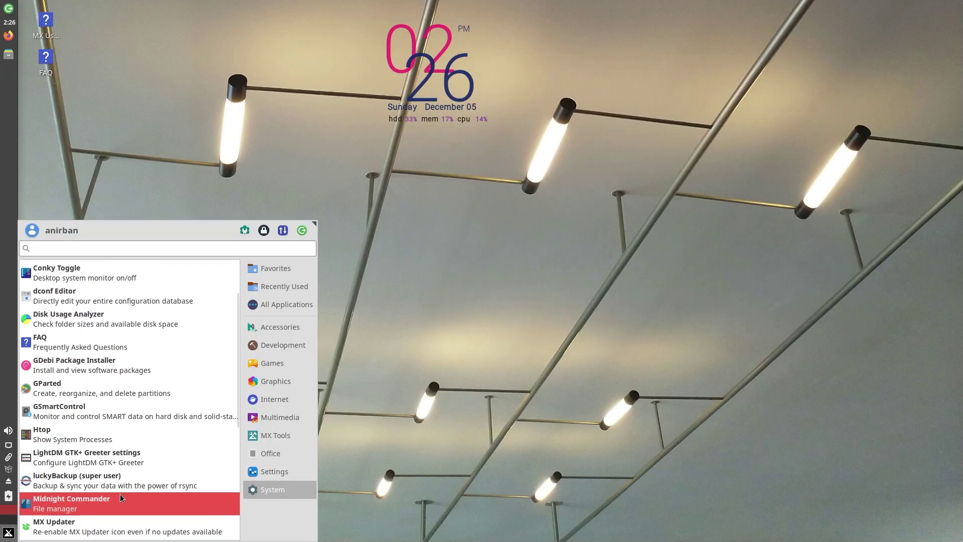
Dismiss the Whisker Menu to reveal the bare desktop and clock.
{"action": "left_click", "coordinate": [473, 269]}
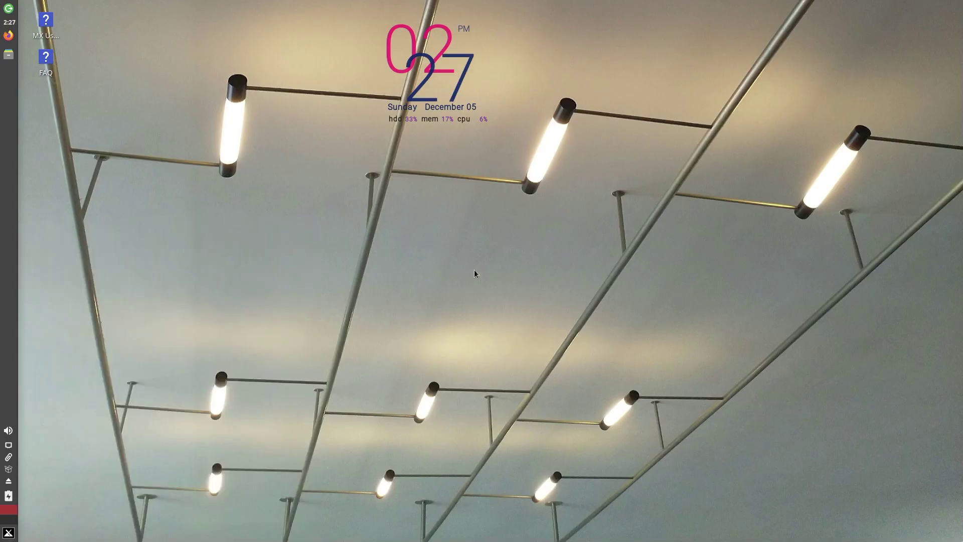